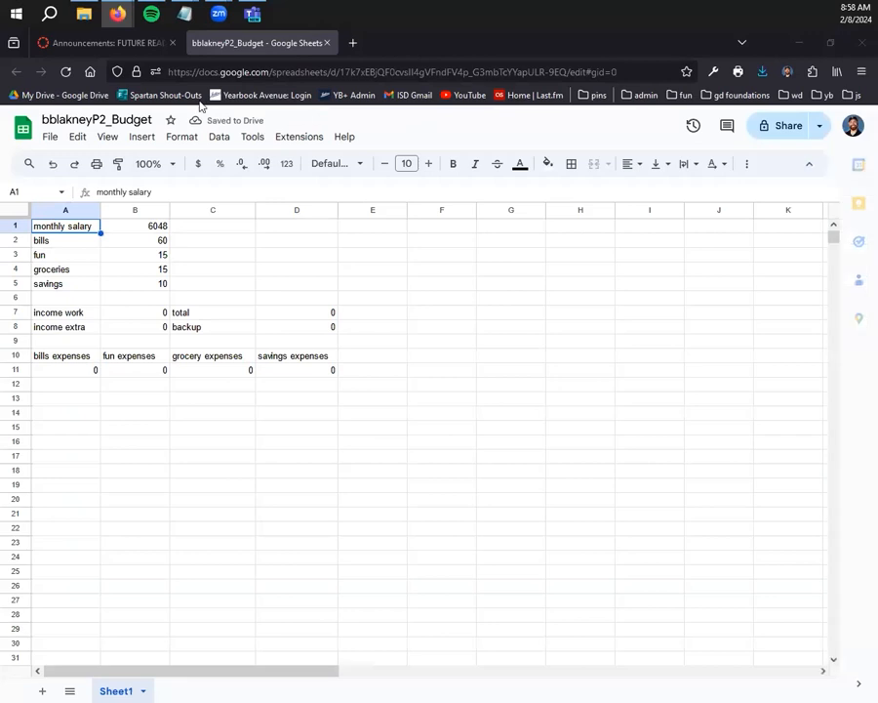
# Step: Close the Announcements browser tab and look at the monthly salary and fun values in column B
pyautogui.click(172, 43)
pyautogui.click(244, 413)
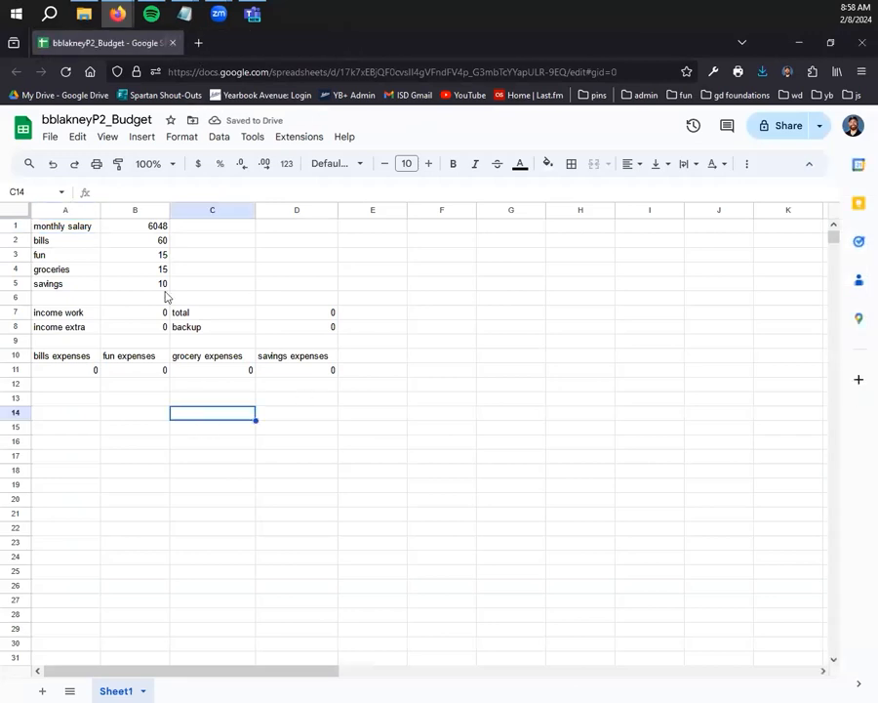
pyautogui.click(157, 228)
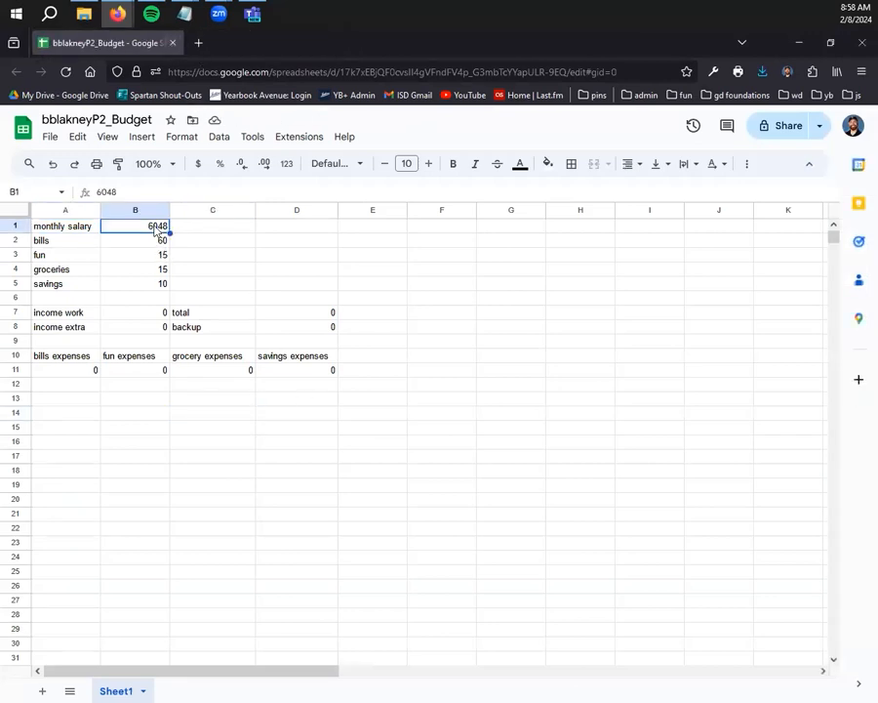
pyautogui.click(152, 255)
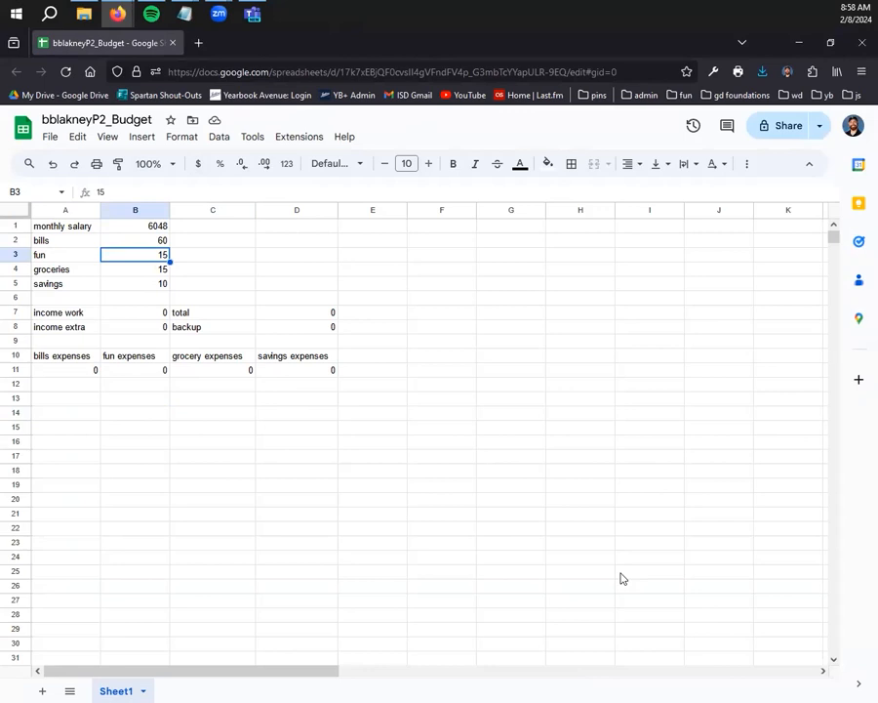
# Step: Examine the formulas behind the income, backup and the four expense cells in rows 7, 8 and 11
pyautogui.click(94, 370)
pyautogui.click(202, 368)
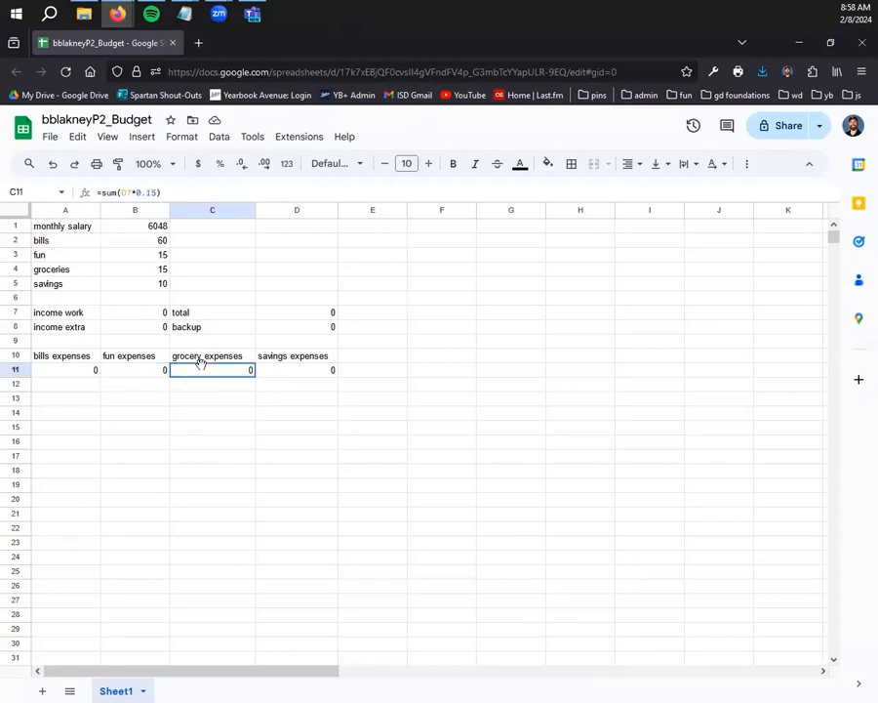
pyautogui.click(164, 314)
pyautogui.click(166, 326)
pyautogui.click(288, 325)
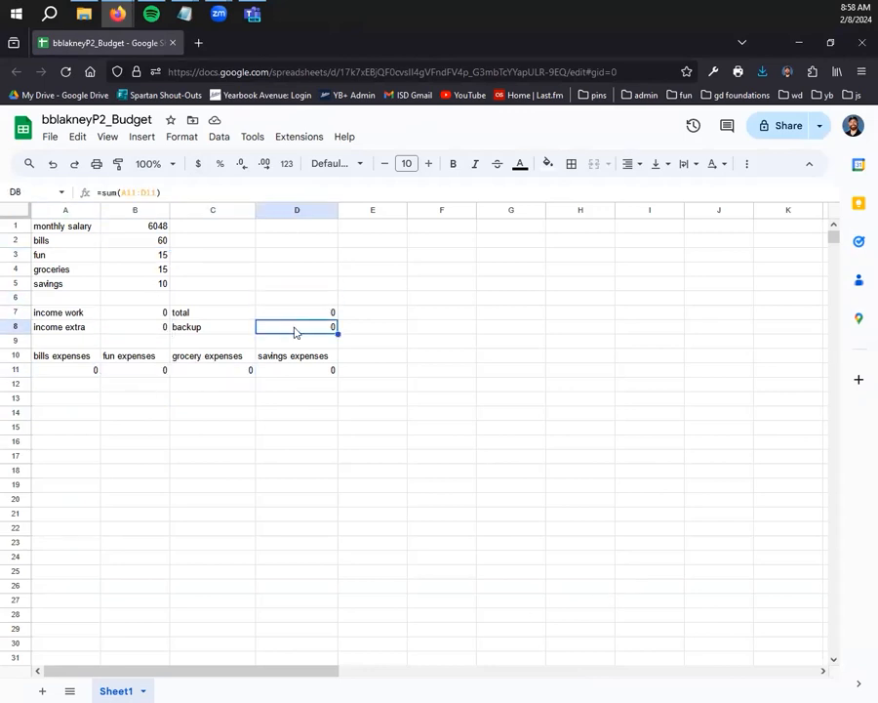
pyautogui.click(414, 329)
pyautogui.click(335, 371)
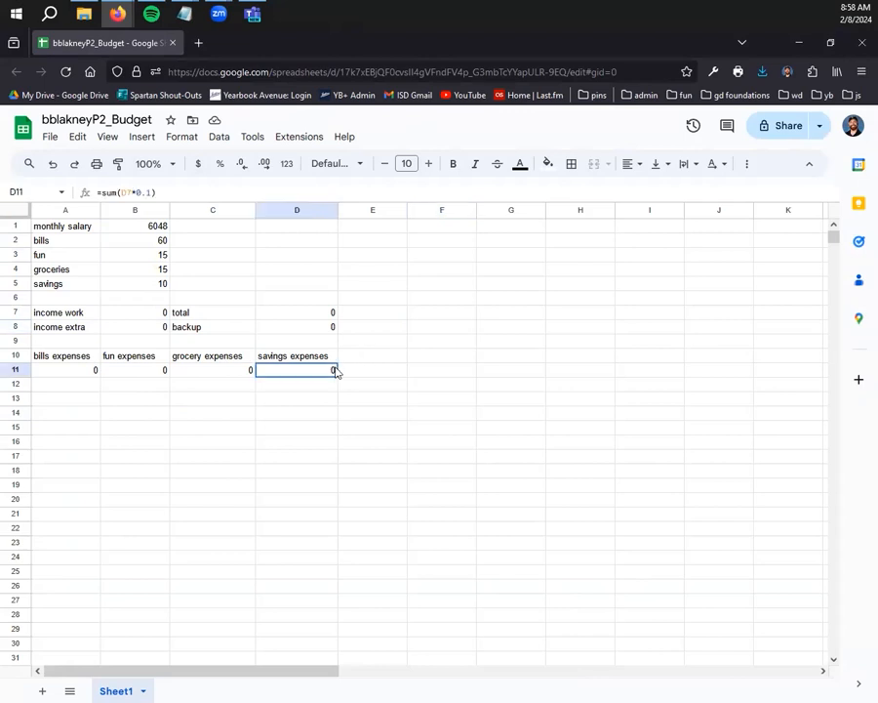
pyautogui.click(239, 375)
pyautogui.click(147, 374)
pyautogui.click(72, 372)
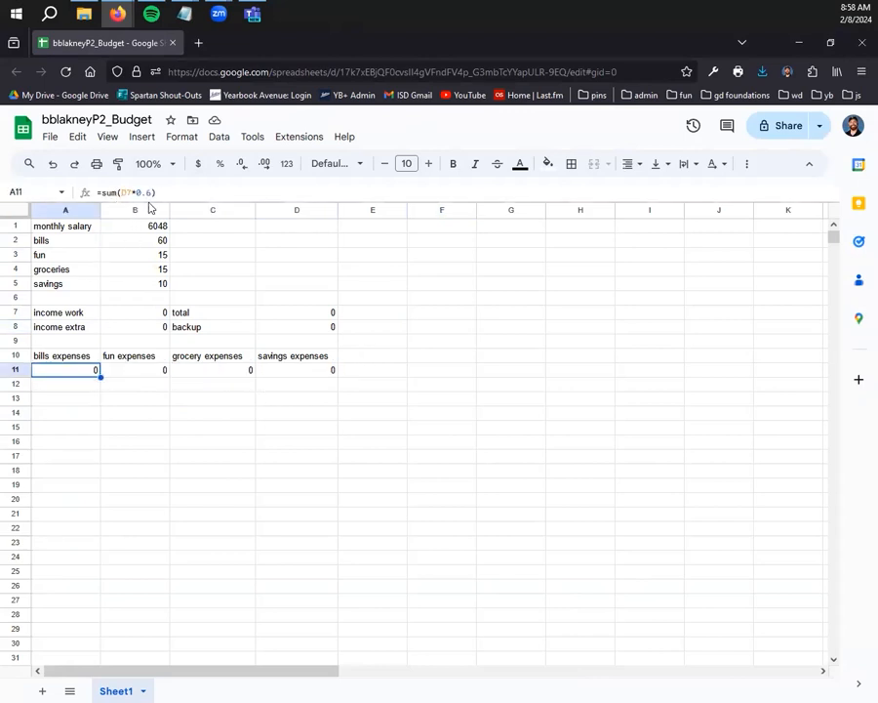
pyautogui.click(125, 368)
pyautogui.click(180, 369)
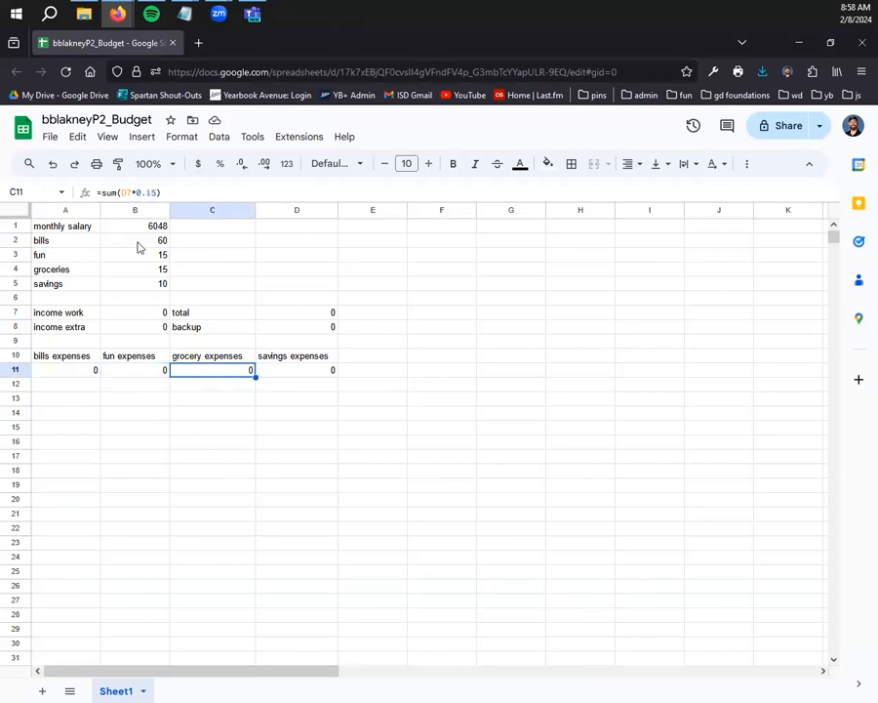
pyautogui.click(293, 370)
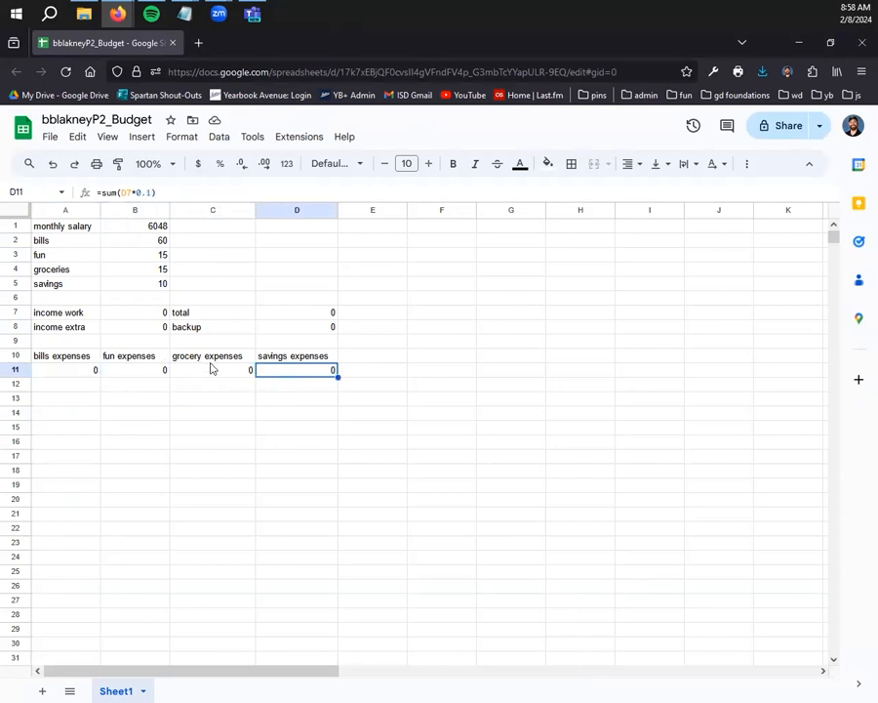
pyautogui.click(210, 358)
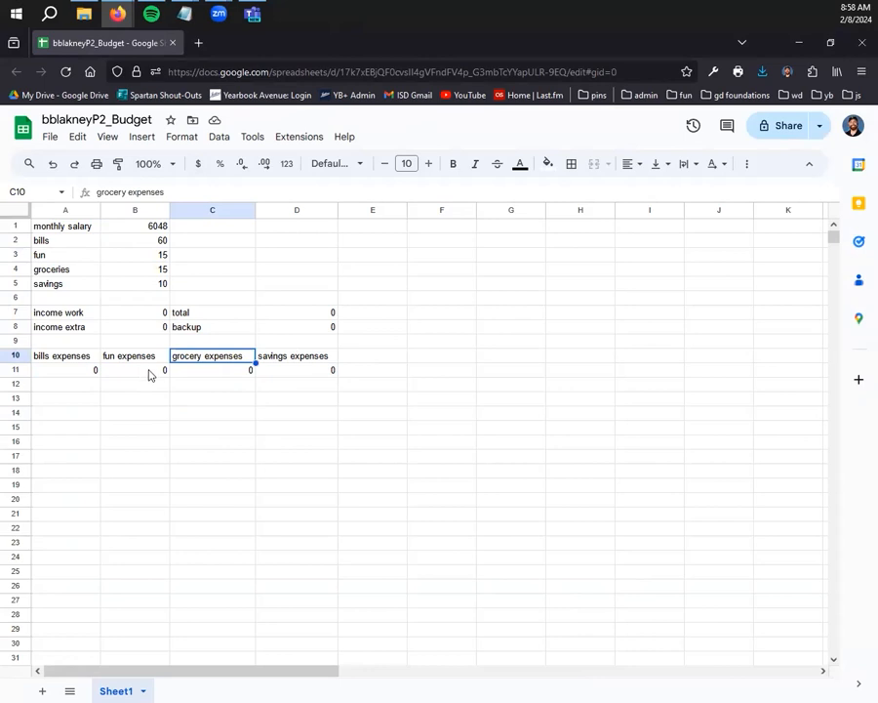
pyautogui.click(188, 382)
# Step: Replace the income work amount in B7 with 1000
pyautogui.click(162, 314)
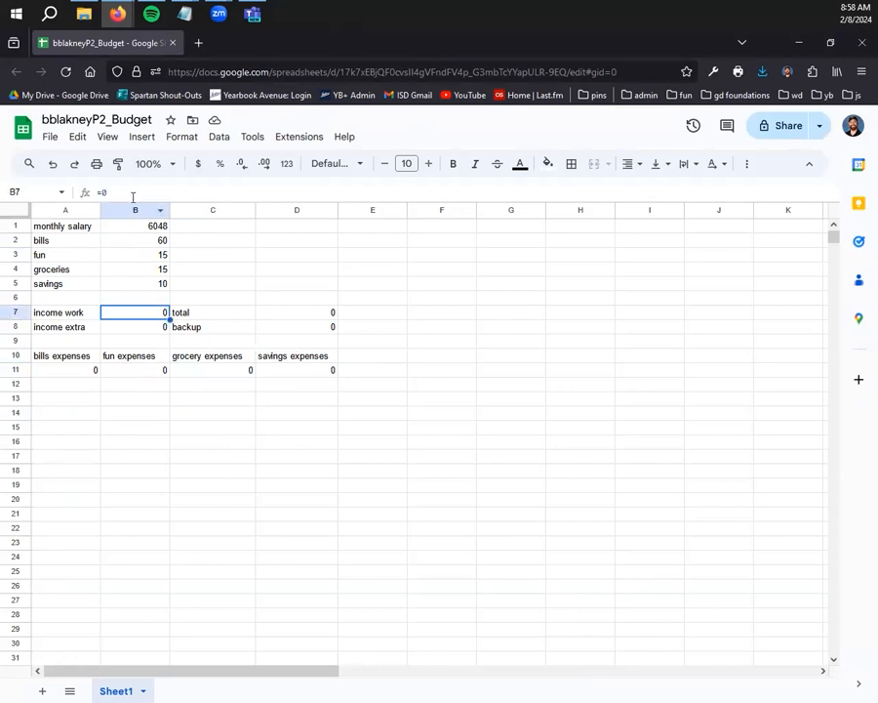
pyautogui.press('Return')
pyautogui.press('BackSpace')
pyautogui.press('BackSpace')
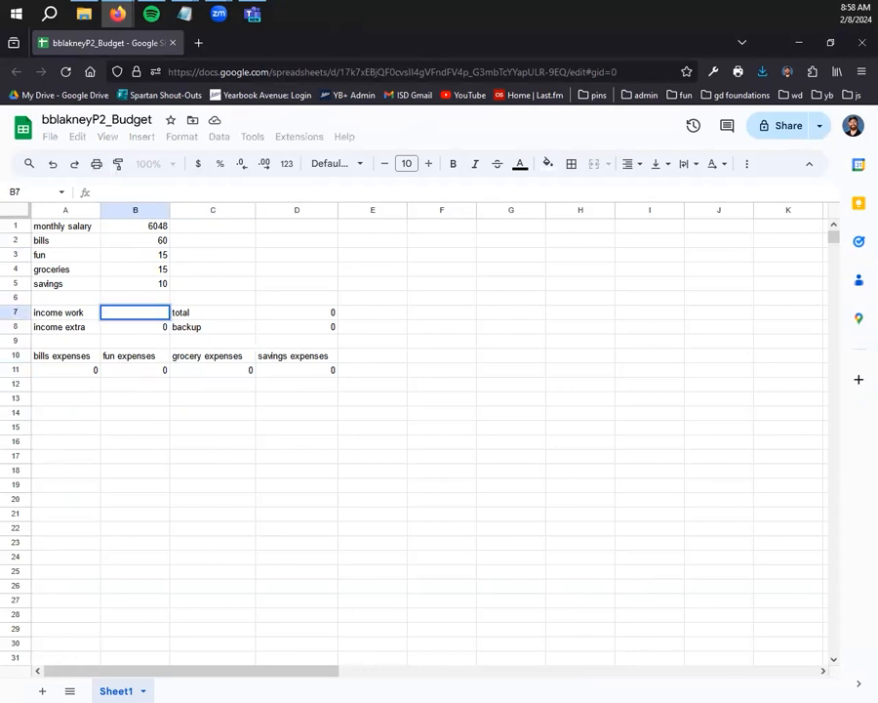
pyautogui.write('1000')
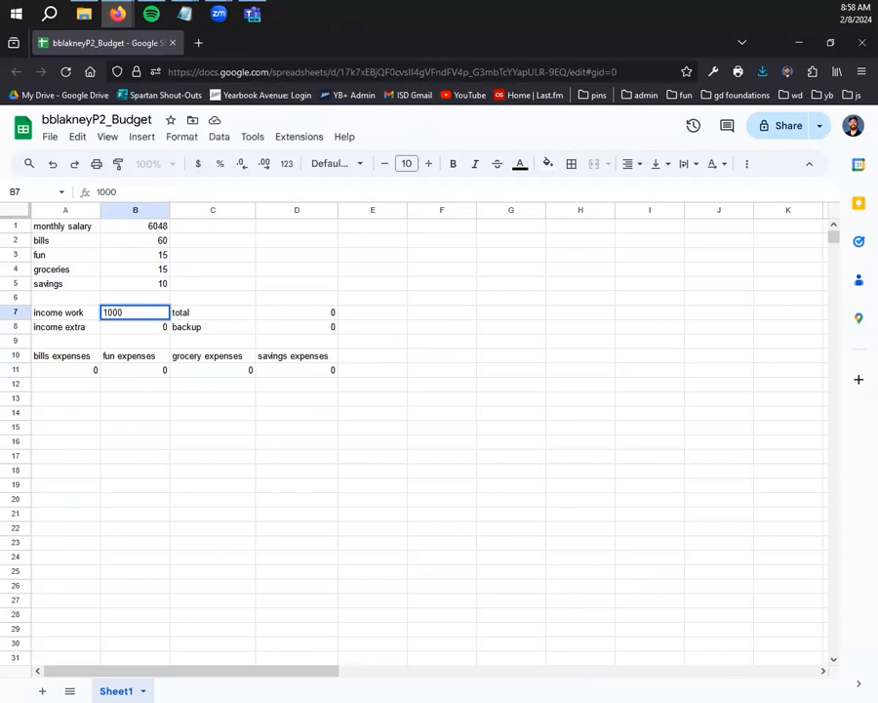
pyautogui.press('Return')
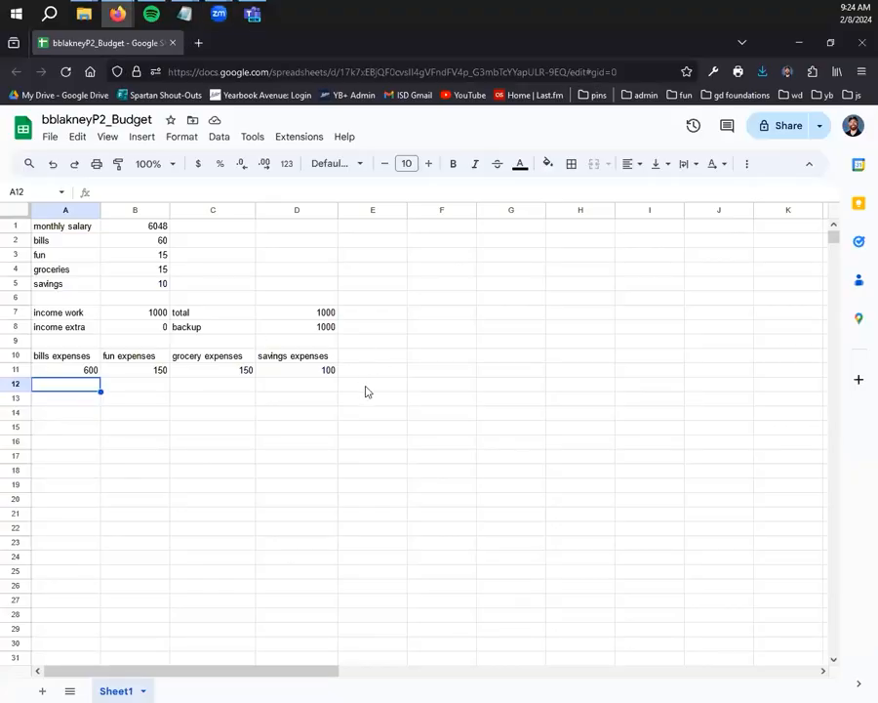
# Step: Enlarge the browser page zoom to 150% for the budget sheet
pyautogui.click(303, 452)
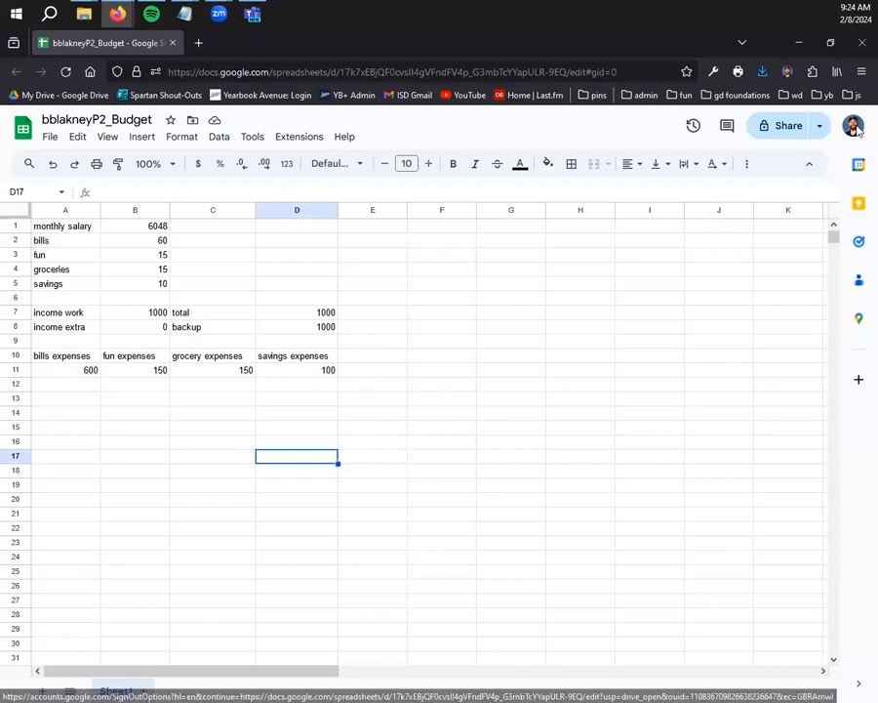
pyautogui.click(862, 71)
pyautogui.click(835, 403)
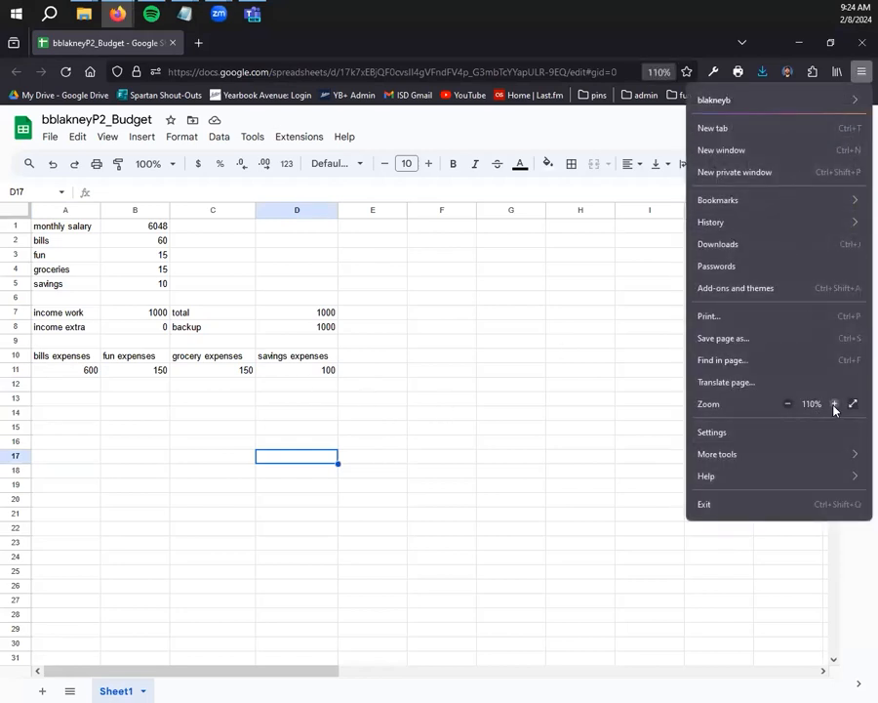
pyautogui.click(834, 403)
pyautogui.click(834, 403)
pyautogui.click(835, 403)
pyautogui.click(576, 504)
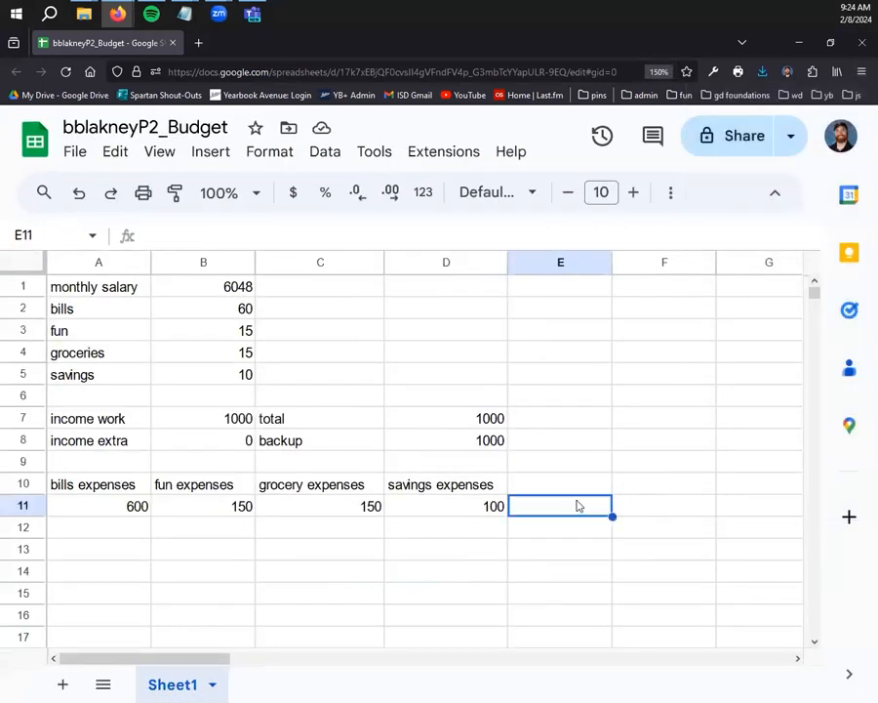
pyautogui.click(727, 591)
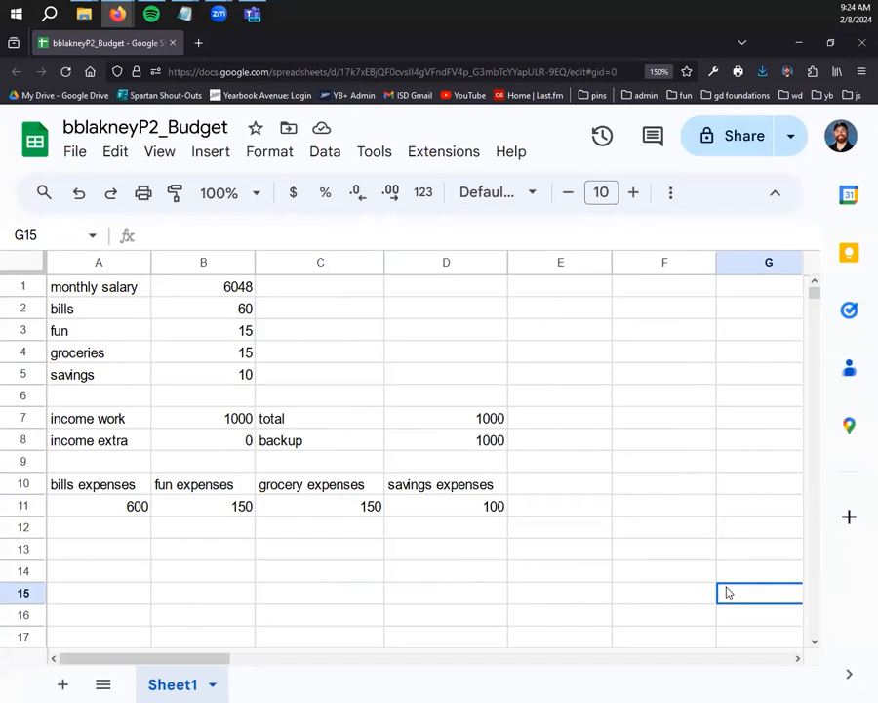
# Step: Reduce the browser page zoom to 133%
pyautogui.click(98, 528)
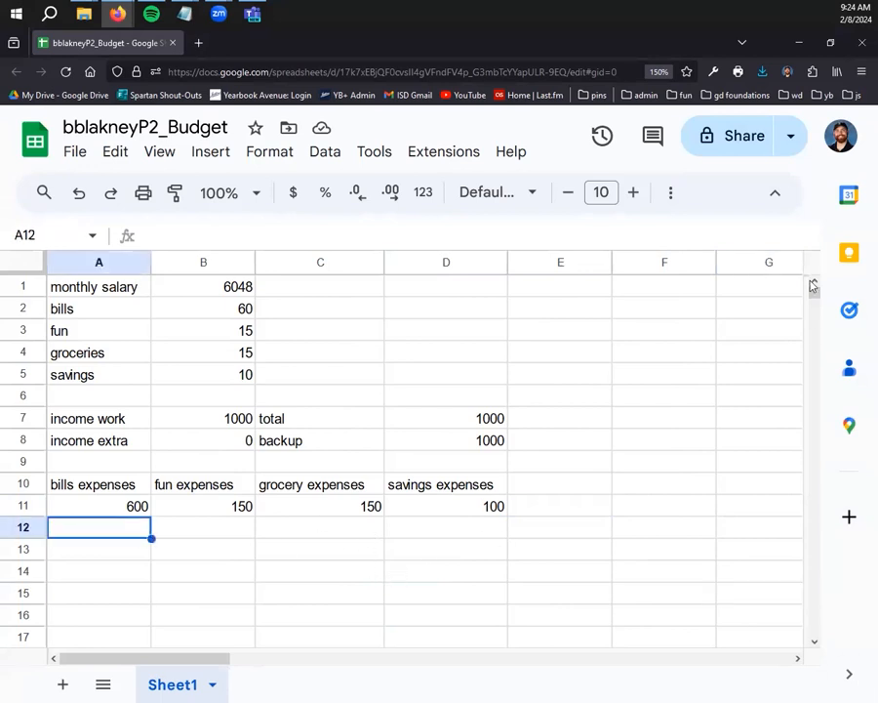
pyautogui.click(862, 71)
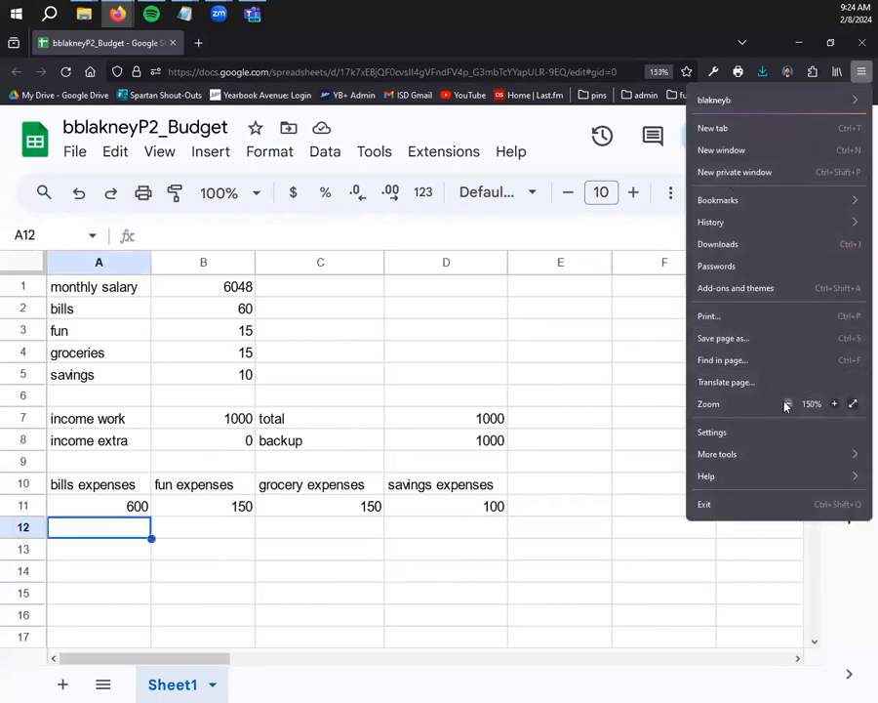
pyautogui.click(788, 403)
pyautogui.click(632, 383)
pyautogui.click(564, 477)
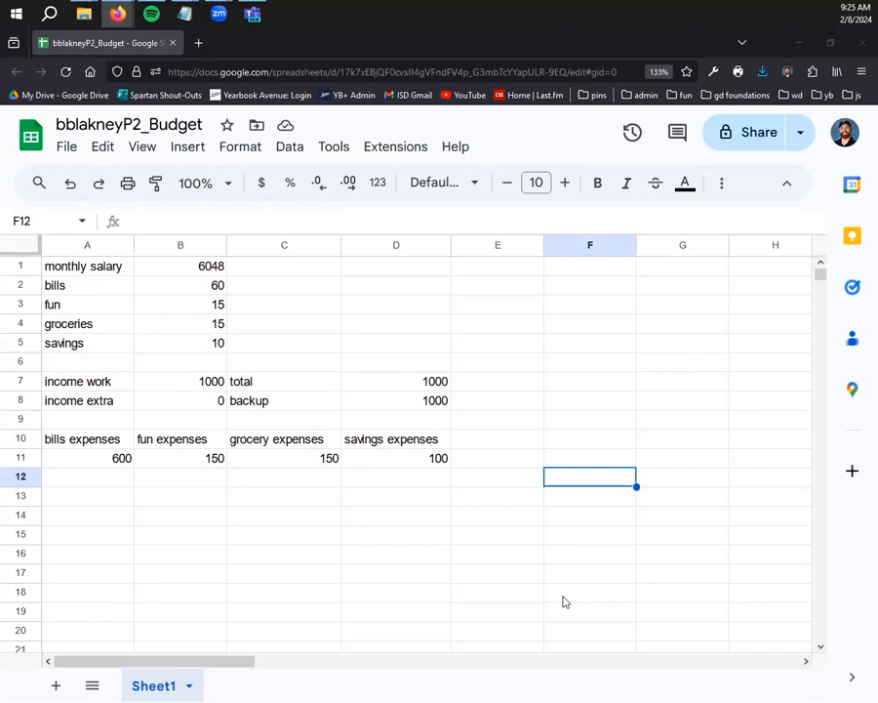
pyautogui.click(579, 375)
pyautogui.click(535, 310)
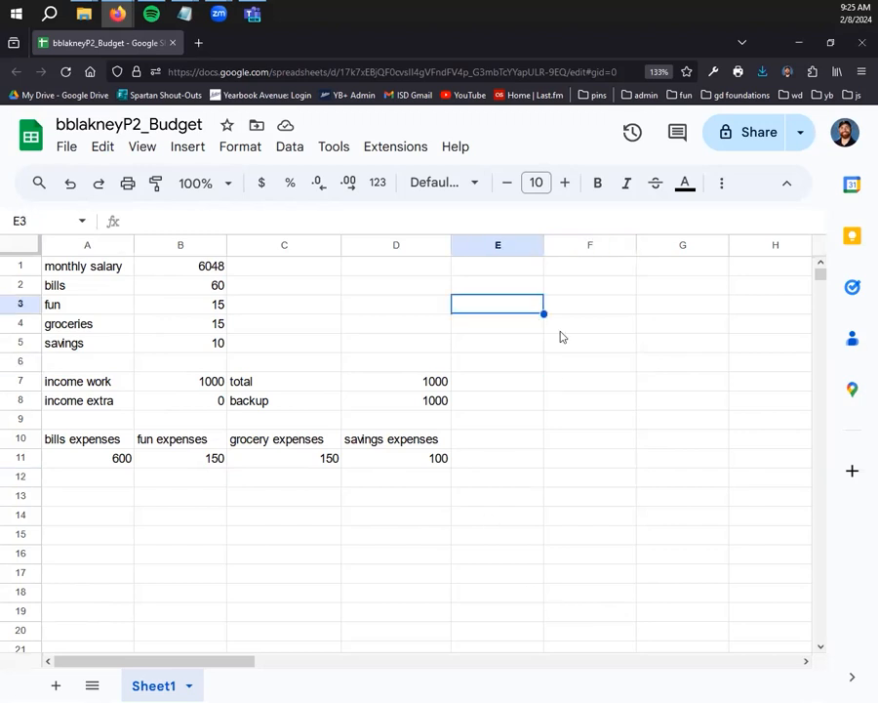
pyautogui.click(130, 515)
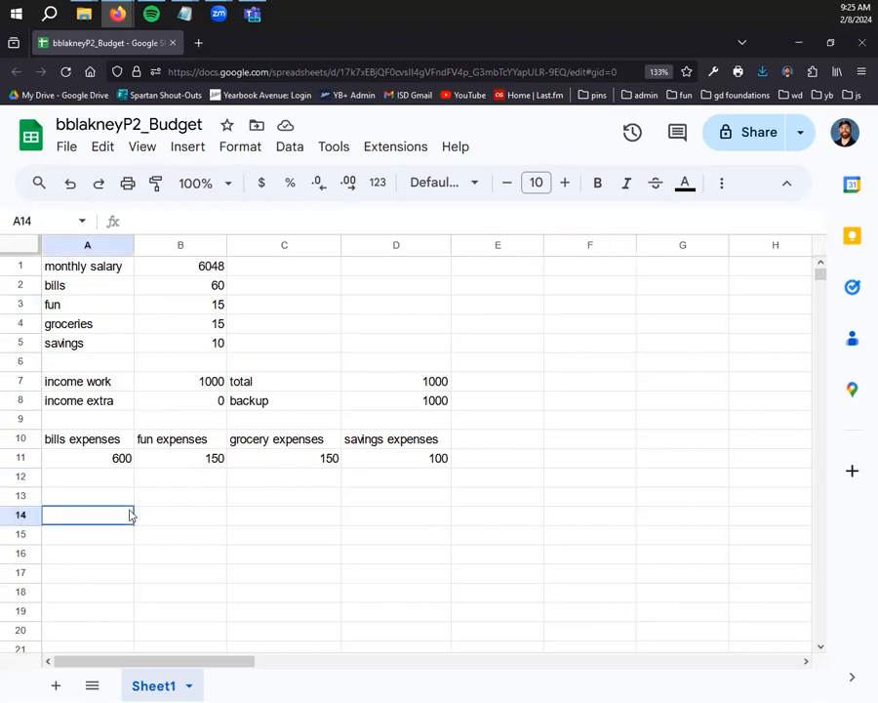
pyautogui.click(436, 458)
pyautogui.click(129, 445)
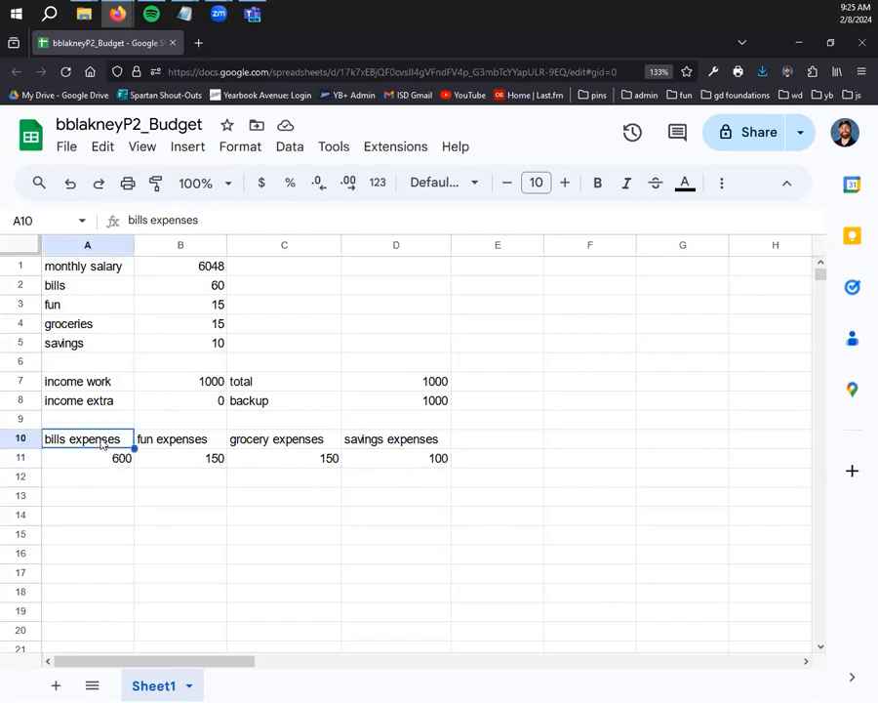
pyautogui.click(114, 482)
# Step: Apply an outer border around the expenses block with its headings and amounts, cells A10:D11
pyautogui.click(96, 447)
pyautogui.keyDown('shift'); pyautogui.click(431, 464); pyautogui.keyUp('shift')
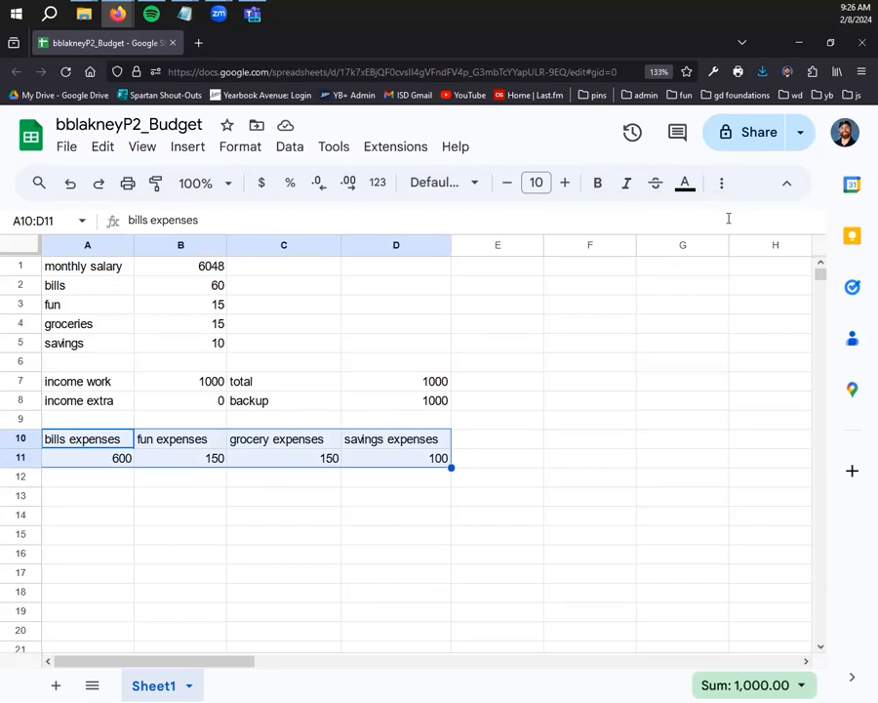
pyautogui.click(722, 184)
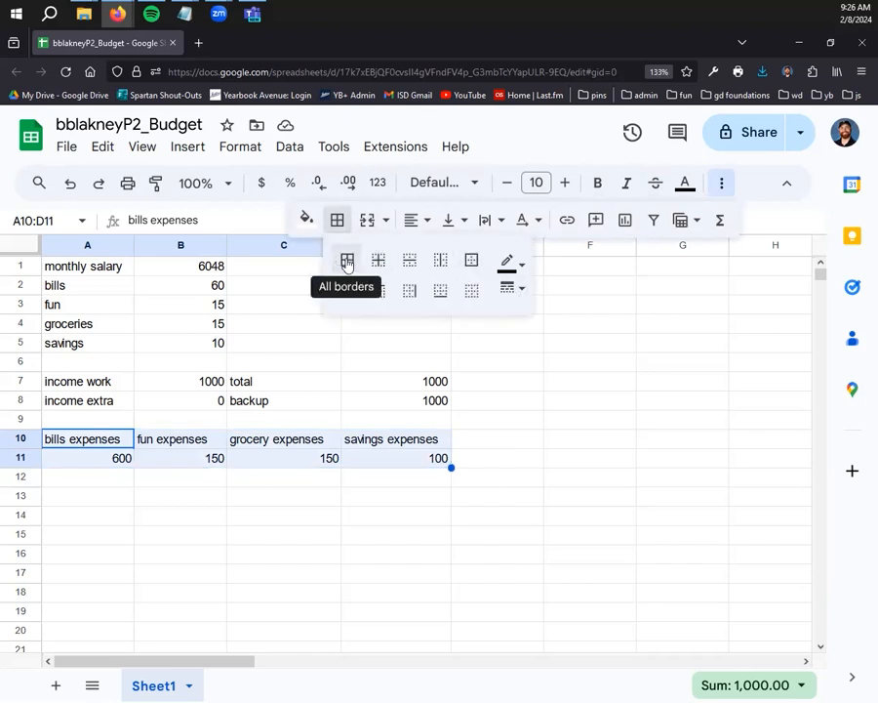
pyautogui.click(471, 261)
pyautogui.click(563, 426)
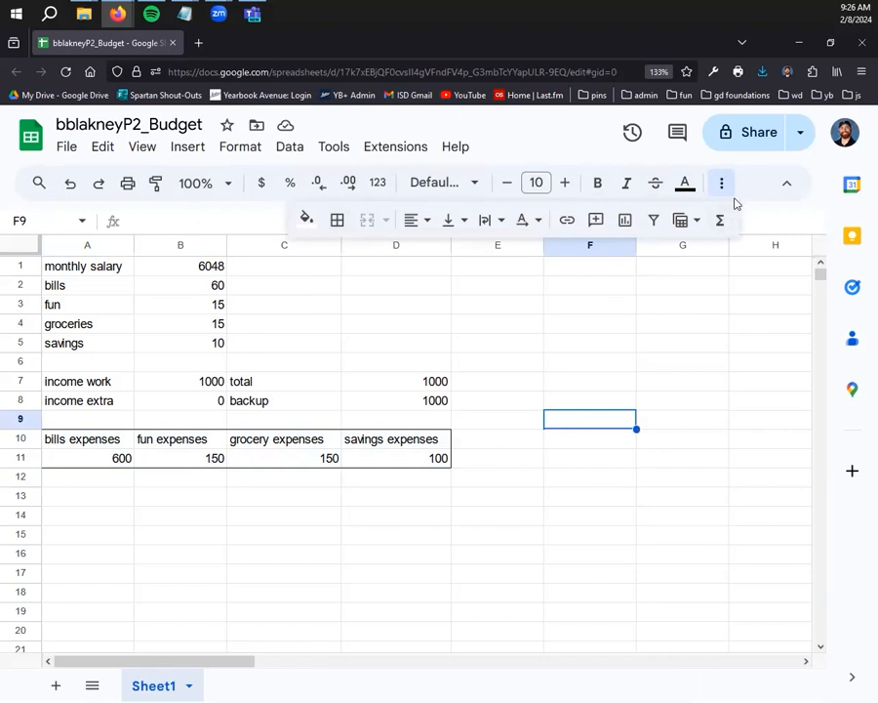
pyautogui.click(78, 516)
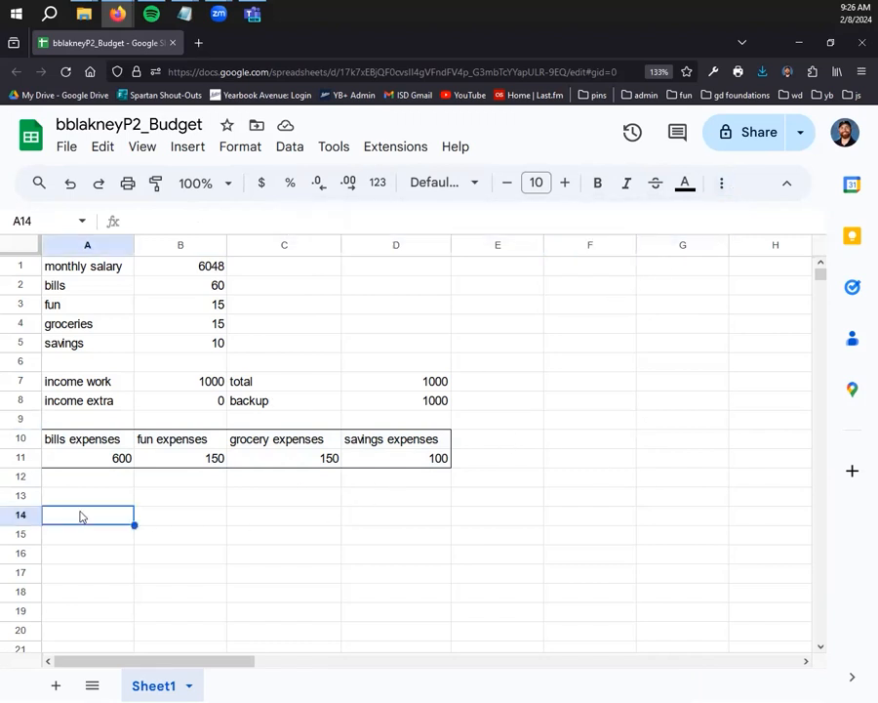
pyautogui.click(144, 515)
pyautogui.click(97, 386)
pyautogui.click(182, 396)
pyautogui.click(74, 365)
pyautogui.moveTo(82, 383); pyautogui.dragTo(205, 419)
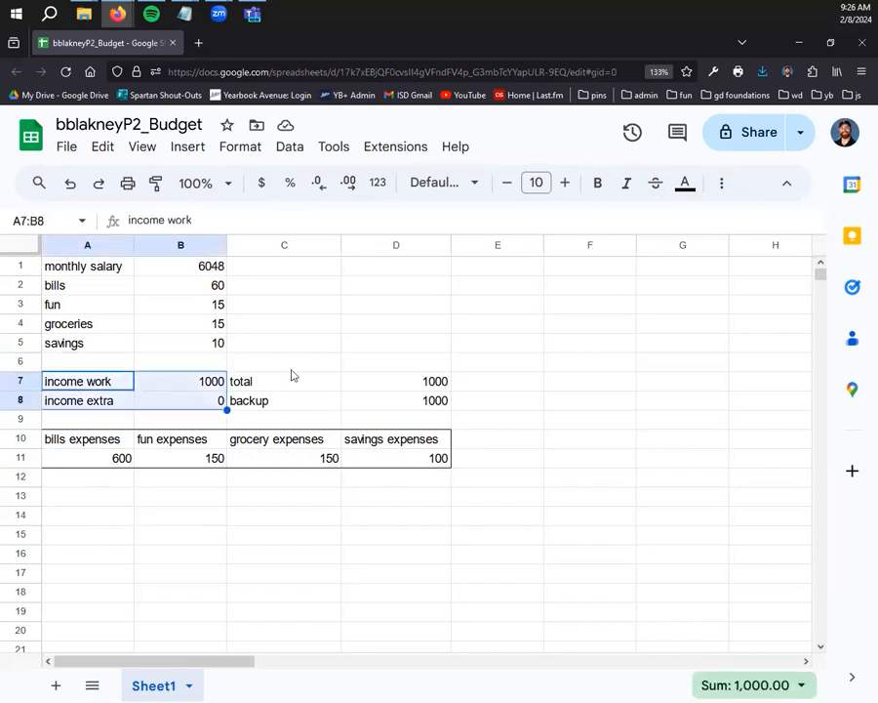
pyautogui.click(495, 346)
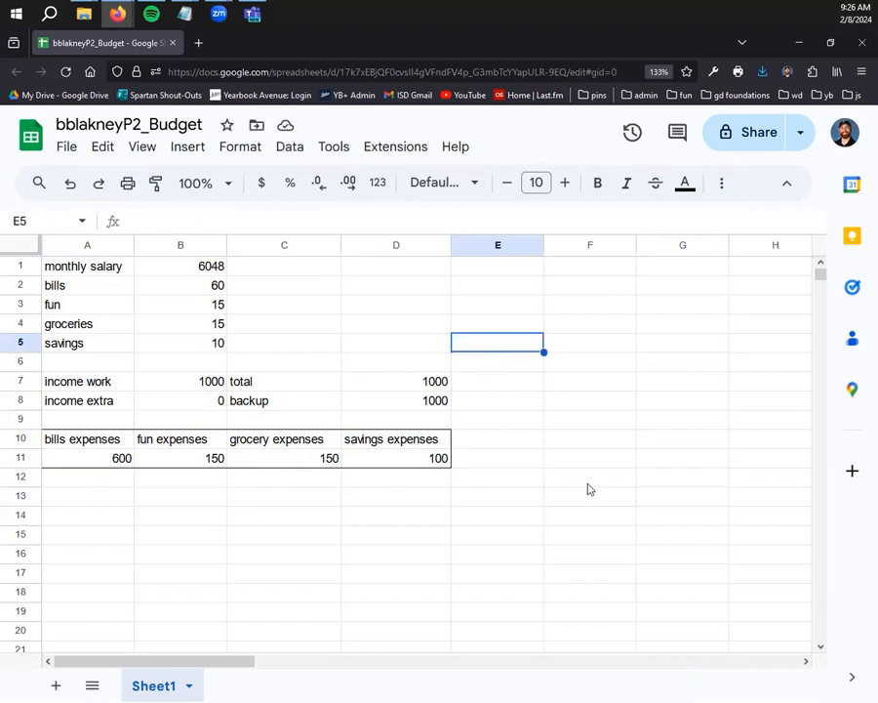
# Step: Apply an outer border around the income work and income extra block, cells A7:B8
pyautogui.click(123, 383)
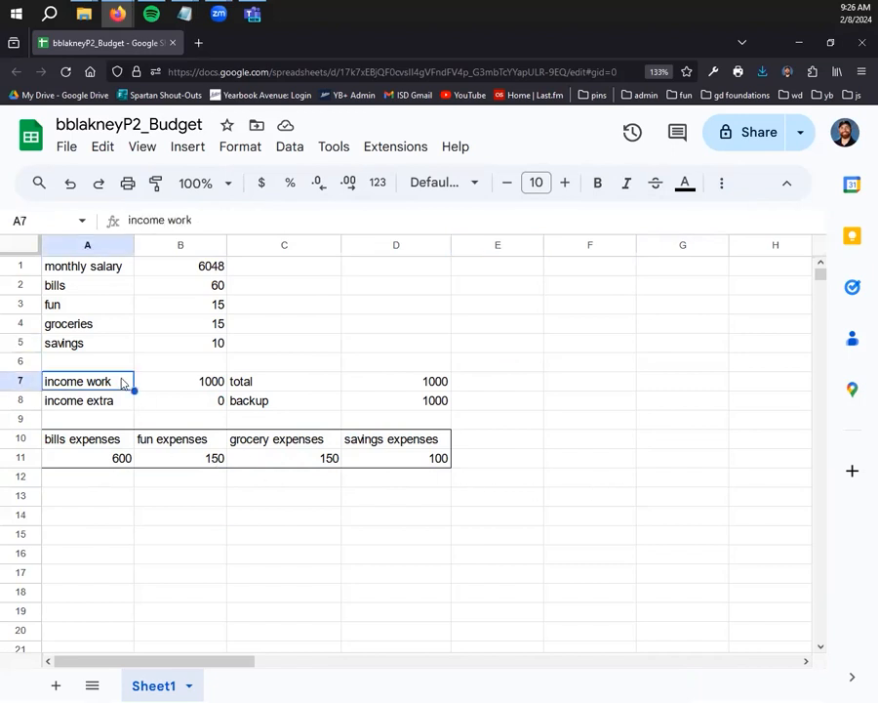
pyautogui.keyDown('shift'); pyautogui.click(180, 402); pyautogui.keyUp('shift')
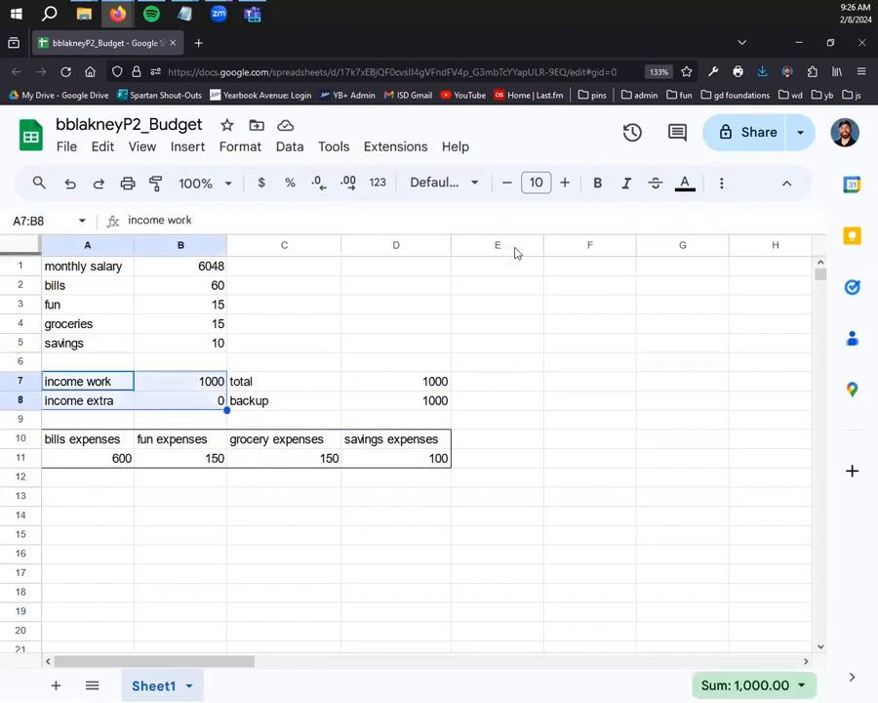
pyautogui.click(721, 184)
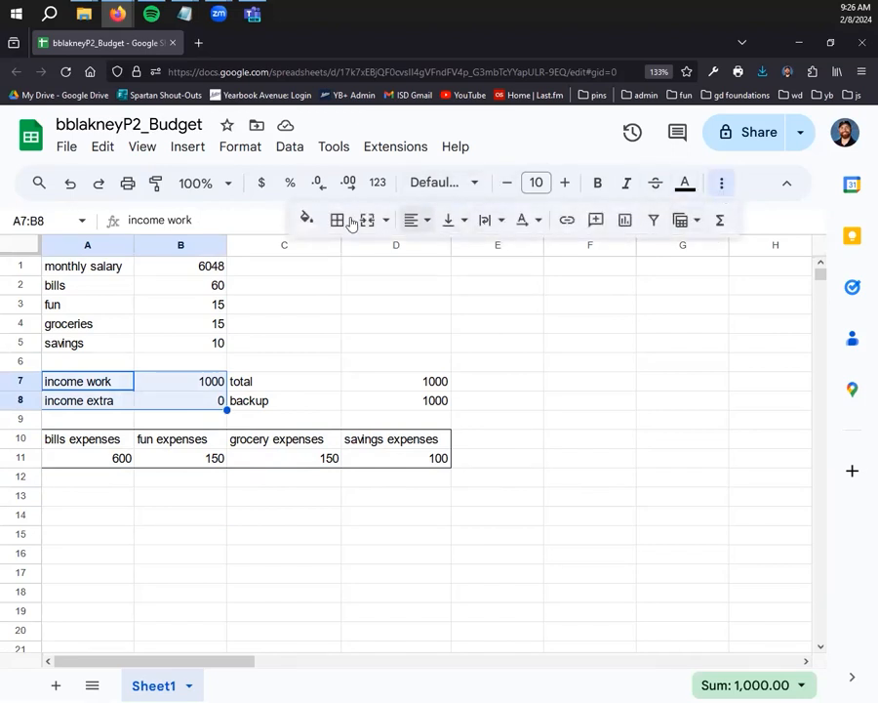
pyautogui.click(342, 221)
pyautogui.click(471, 260)
# Step: Apply an outer border around the total and backup block, cells C7:D8
pyautogui.click(294, 400)
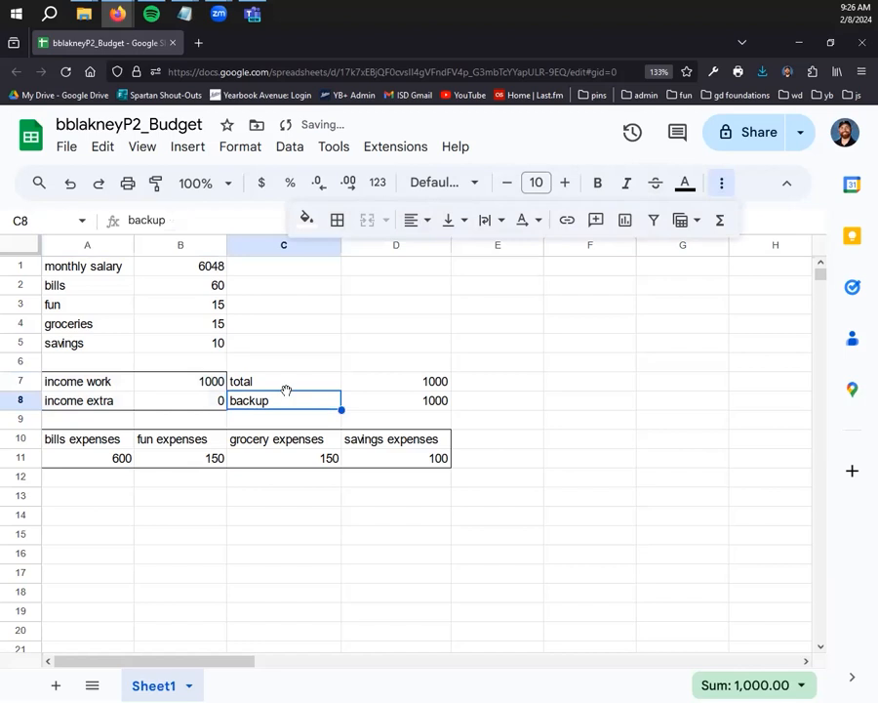
pyautogui.press('Up')
pyautogui.keyDown('shift'); pyautogui.click(412, 398); pyautogui.keyUp('shift')
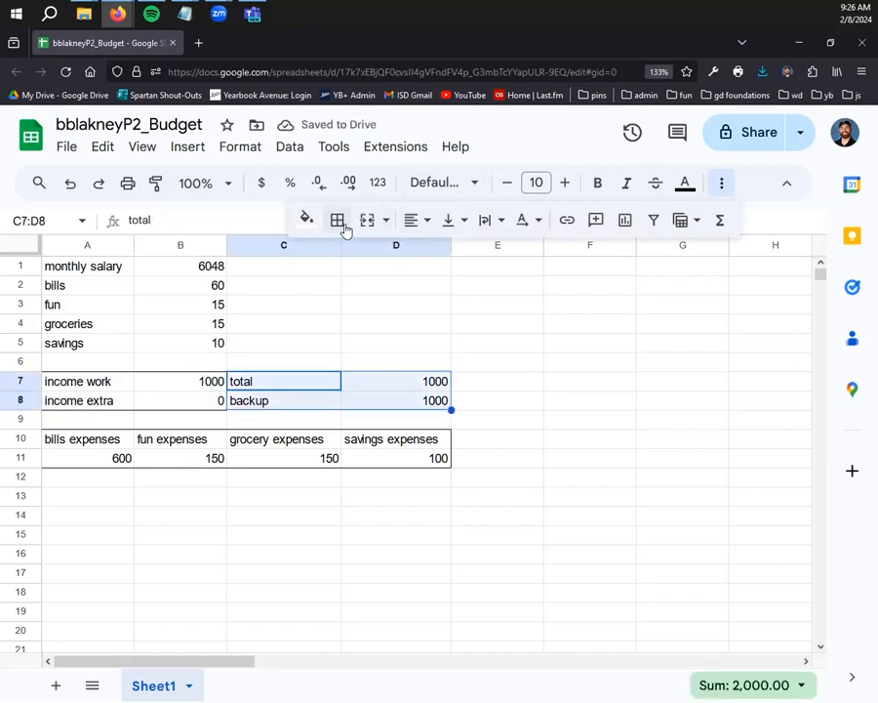
pyautogui.click(338, 221)
pyautogui.click(471, 259)
pyautogui.click(589, 400)
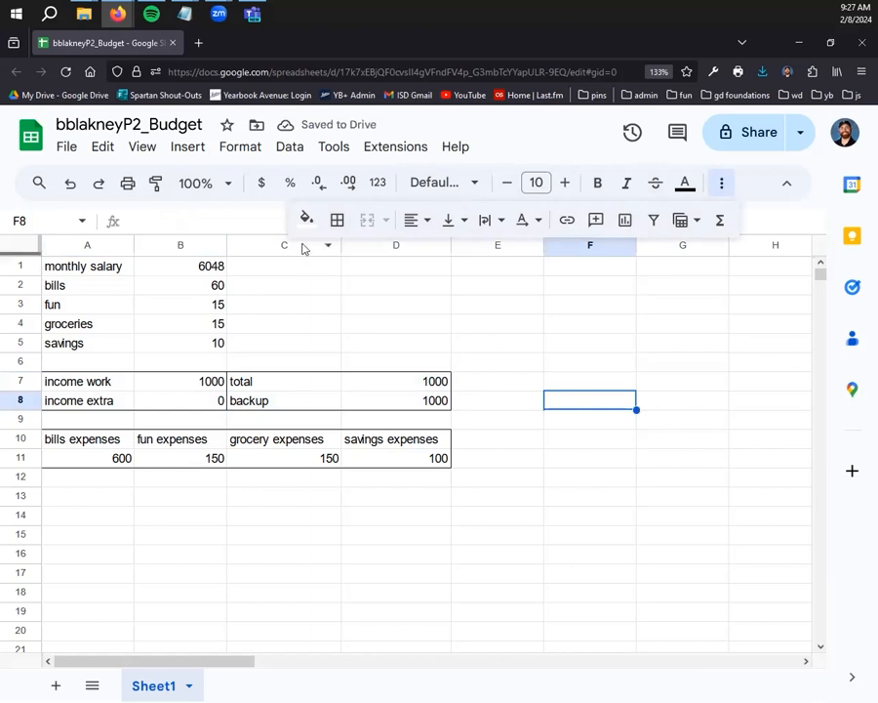
# Step: Enter the heading "notes" in cell C1 and the text "do not affect data" in cell C2
pyautogui.click(299, 274)
pyautogui.write('niorpteorews')
pyautogui.press('BackSpace')
pyautogui.press('BackSpace')
pyautogui.press('BackSpace')
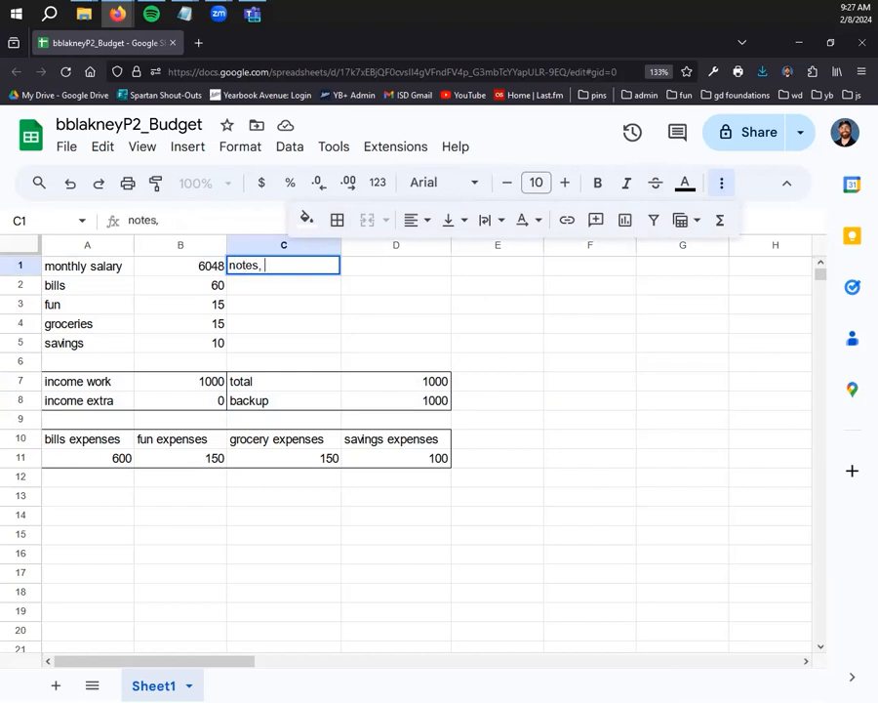
pyautogui.write('es,')
pyautogui.press('BackSpace')
pyautogui.press('Return')
pyautogui.write('do n')
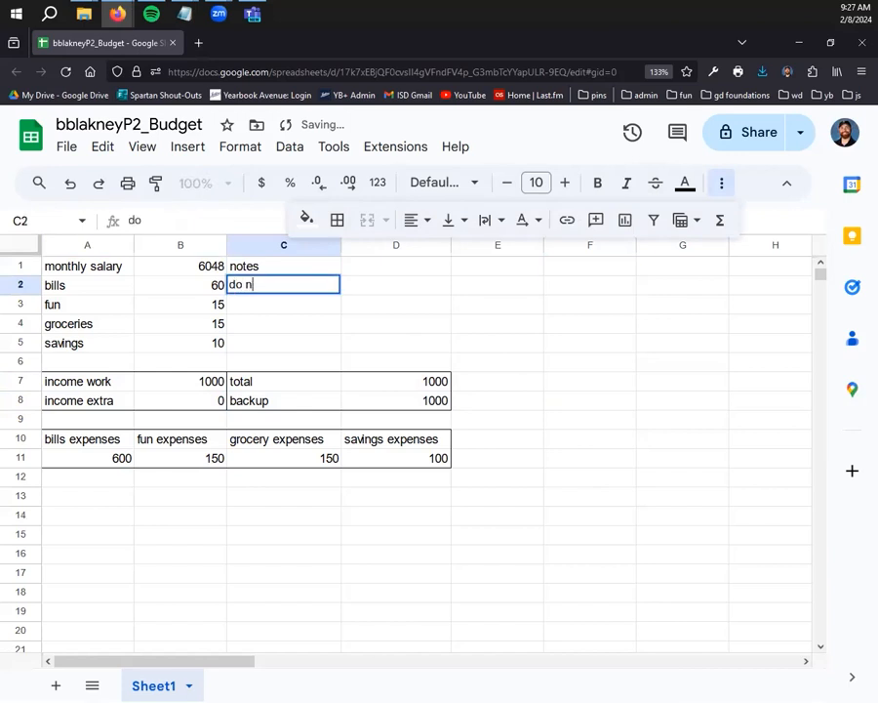
pyautogui.write('ot affect data')
pyautogui.click(519, 594)
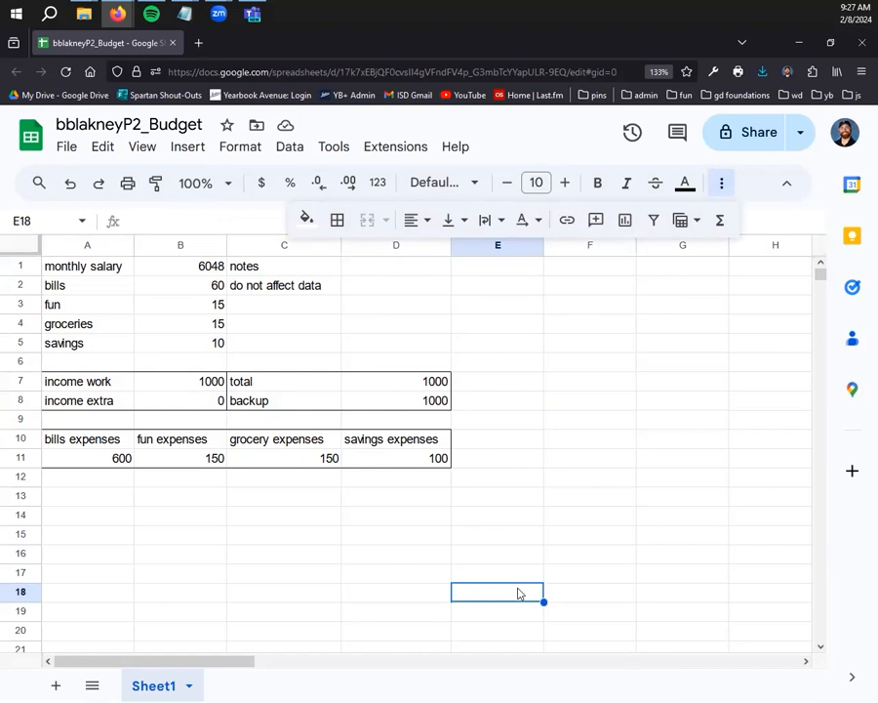
pyautogui.click(723, 183)
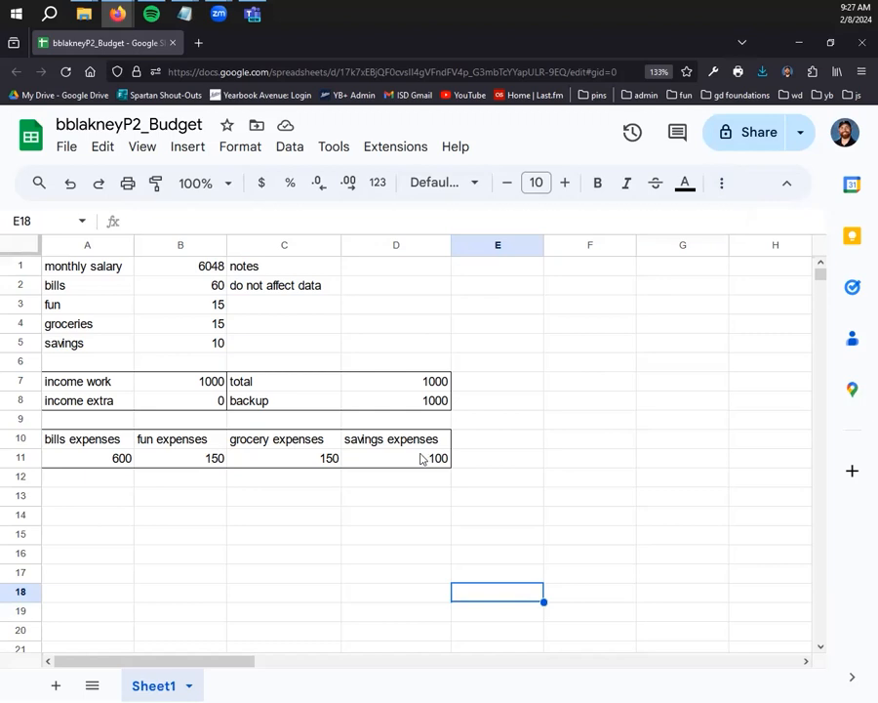
pyautogui.click(113, 455)
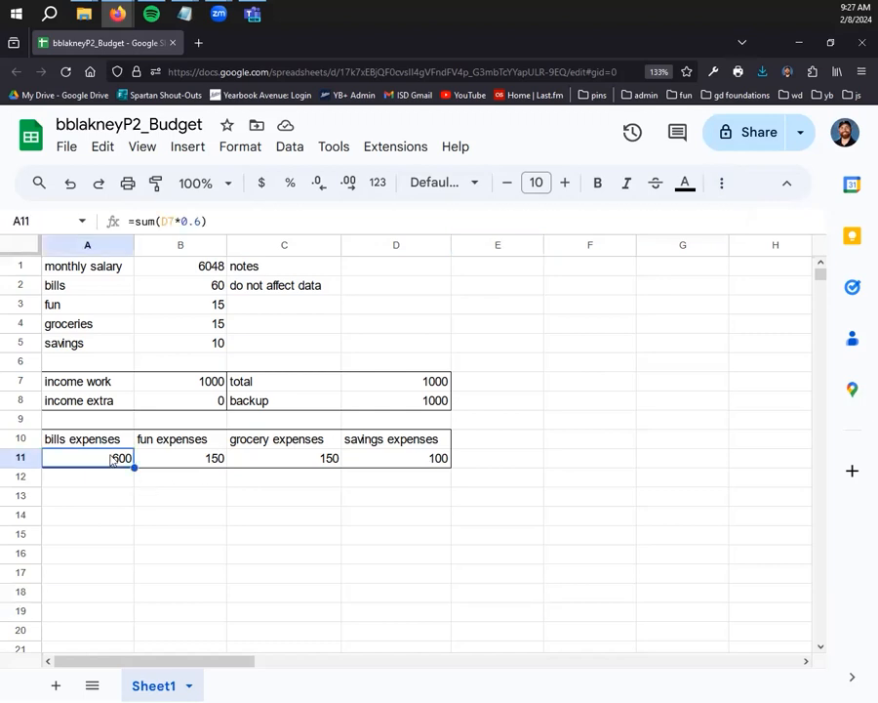
pyautogui.click(68, 499)
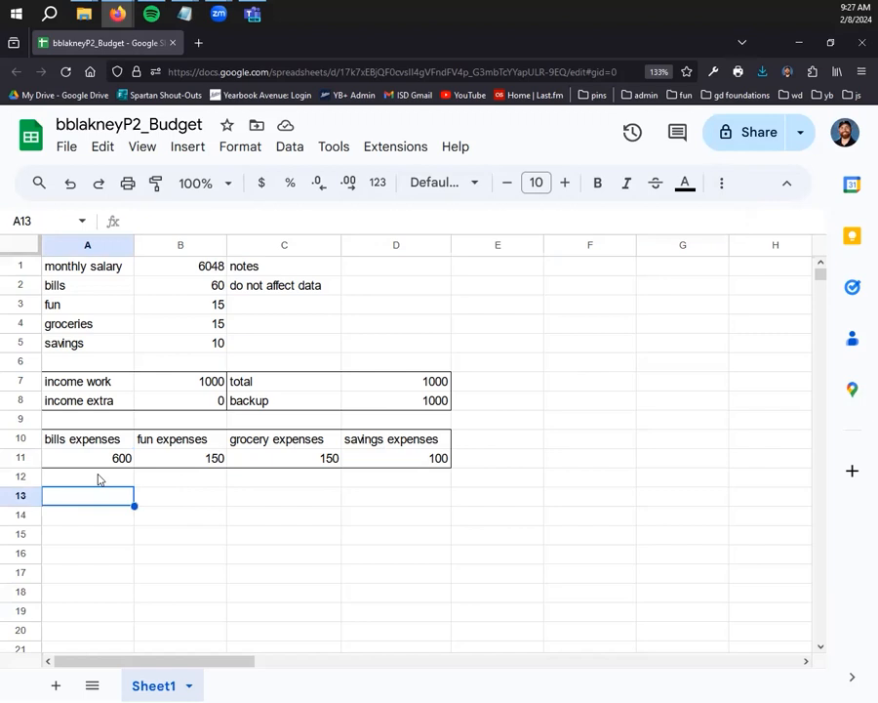
pyautogui.click(561, 309)
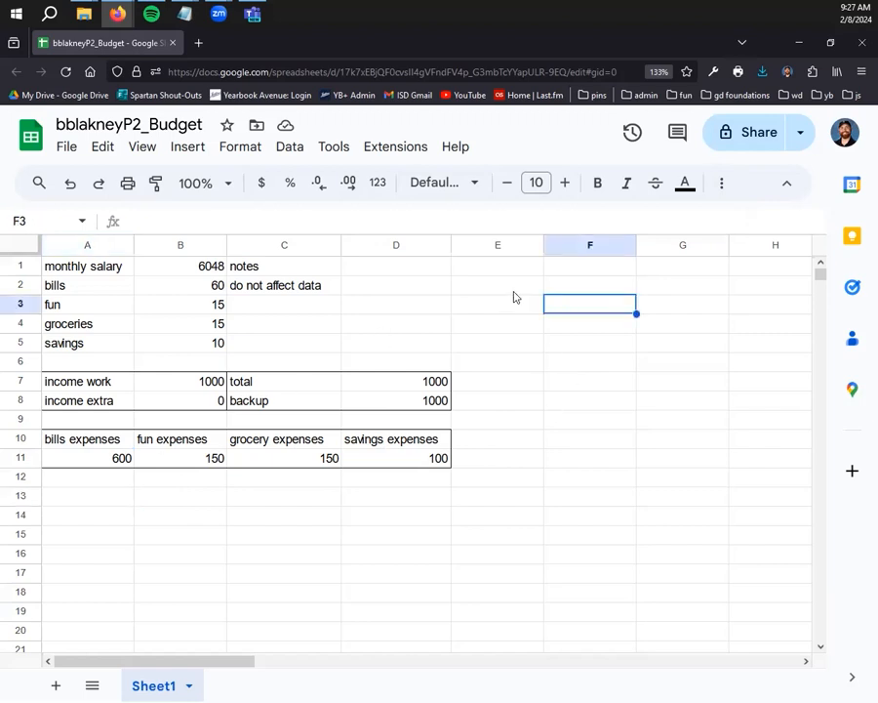
pyautogui.click(611, 343)
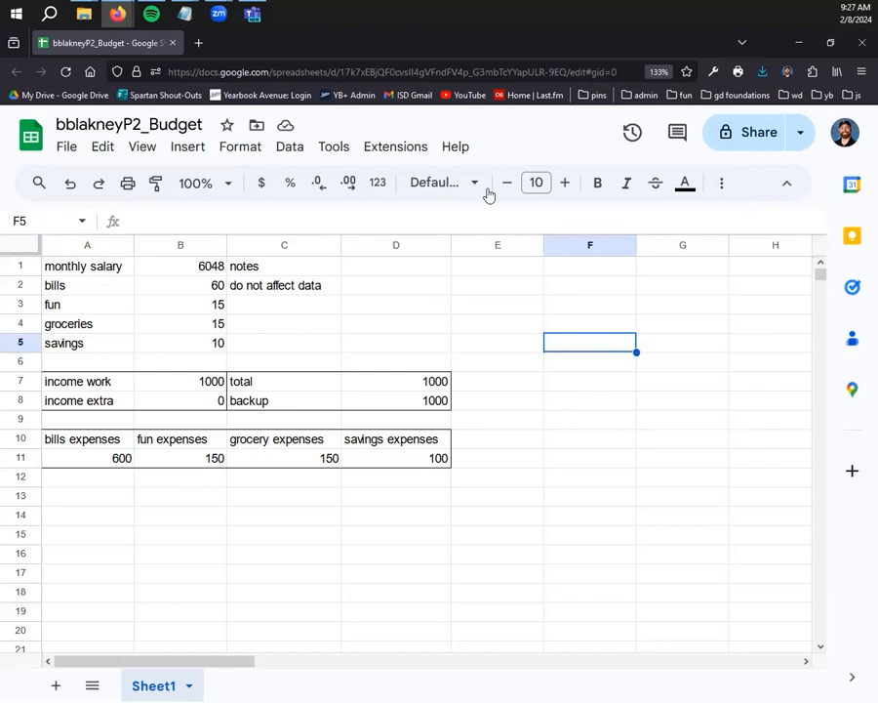
pyautogui.click(539, 289)
pyautogui.click(566, 288)
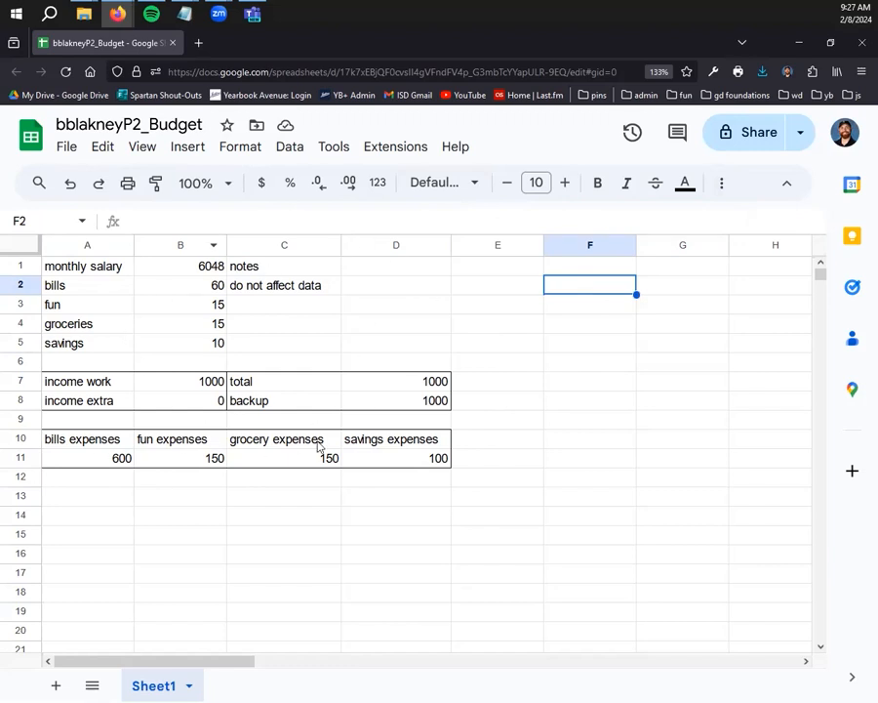
# Step: Enter the headings "bills", "notes" and "bills total" in cells F1, G1 and H1
pyautogui.click(594, 267)
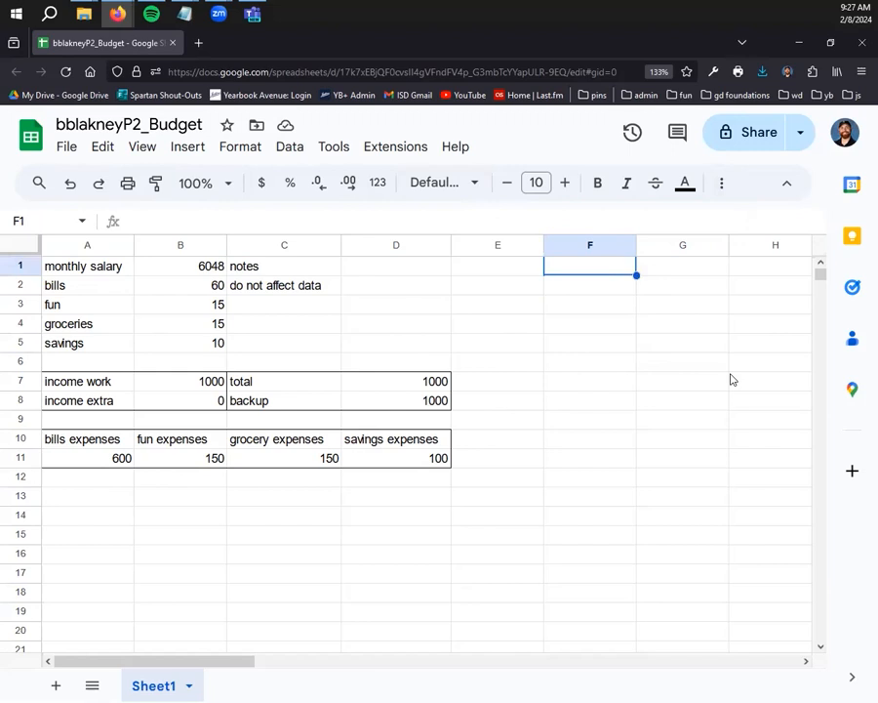
pyautogui.write('bills')
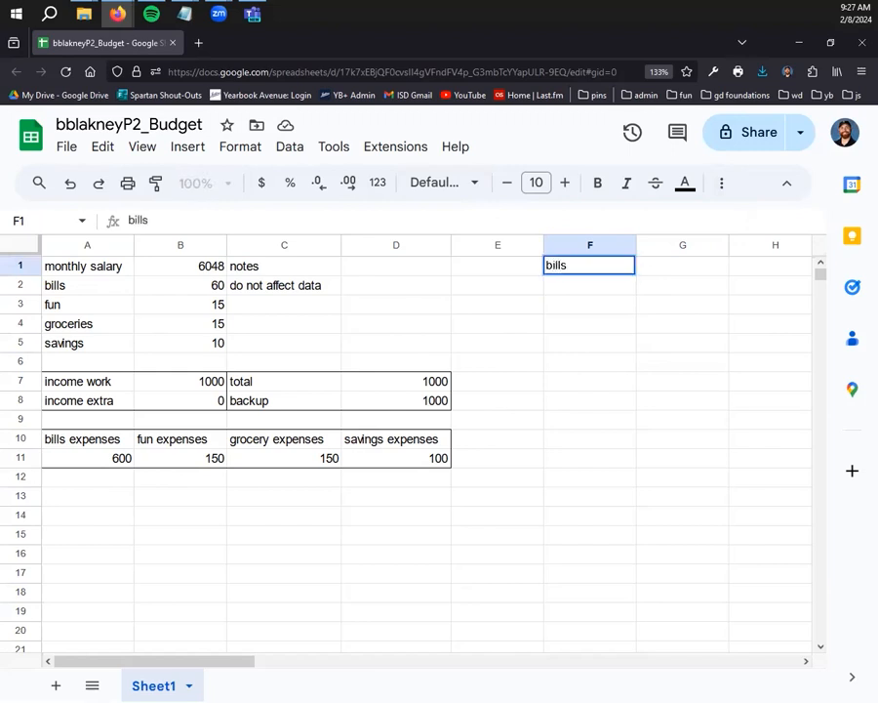
pyautogui.press('Tab')
pyautogui.write('nto')
pyautogui.press('BackSpace')
pyautogui.press('BackSpace')
pyautogui.write('otesd')
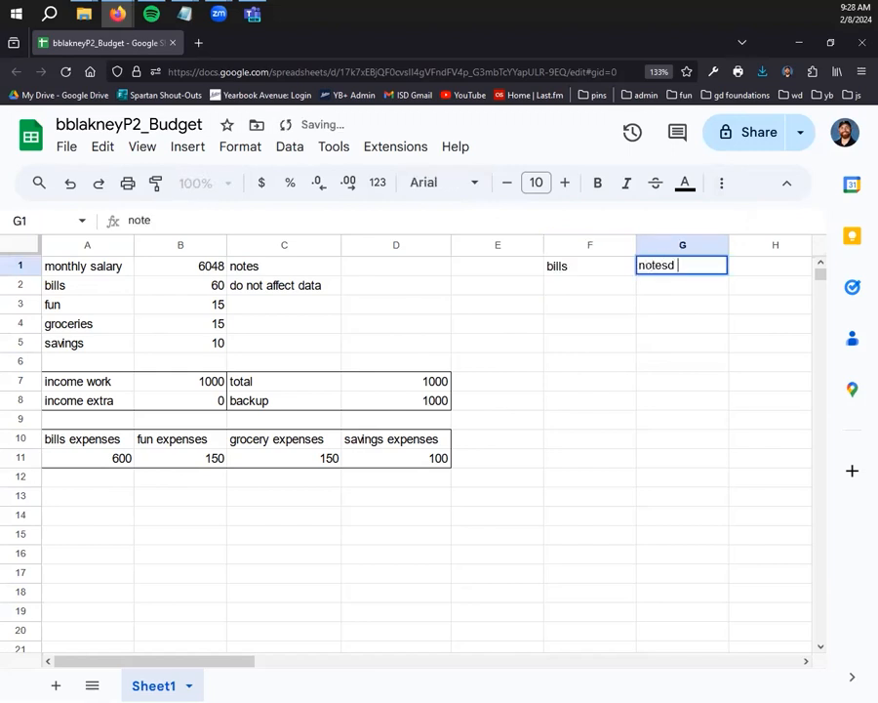
pyautogui.click(648, 401)
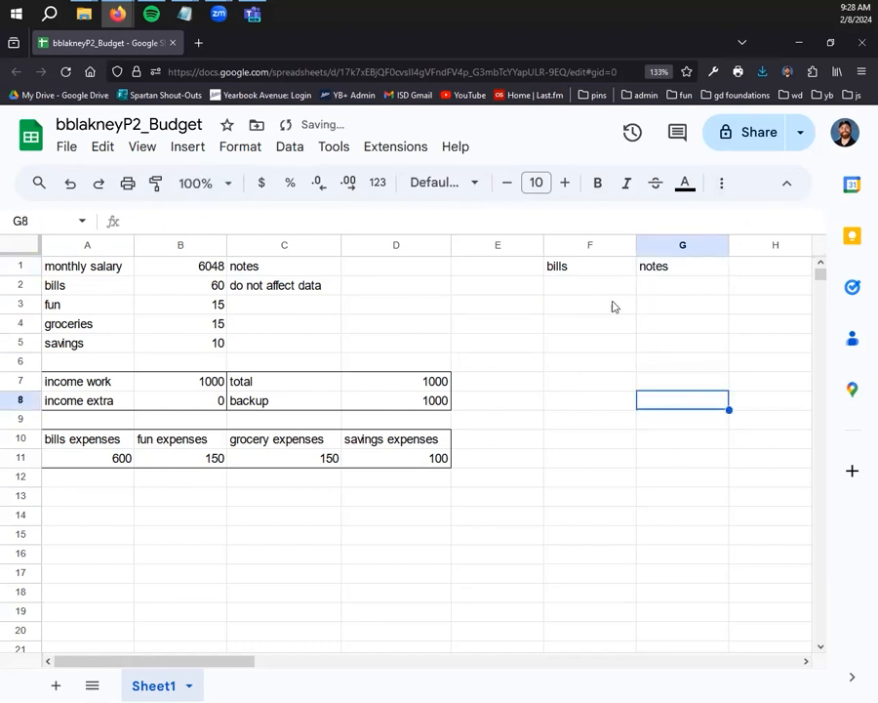
pyautogui.moveTo(245, 659); pyautogui.dragTo(341, 669)
pyautogui.click(562, 278)
pyautogui.write('bills total')
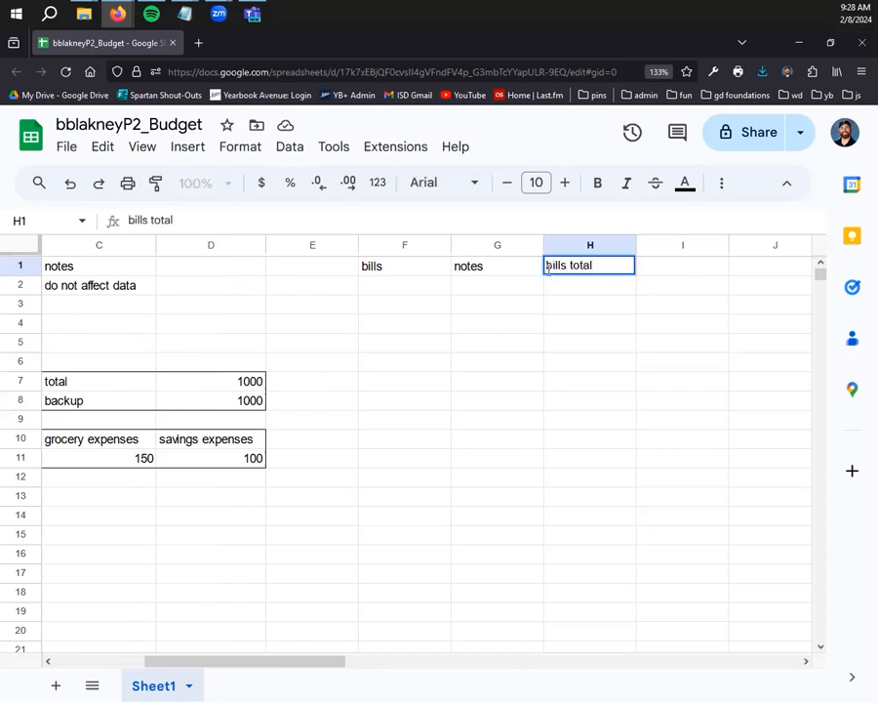
pyautogui.click(427, 532)
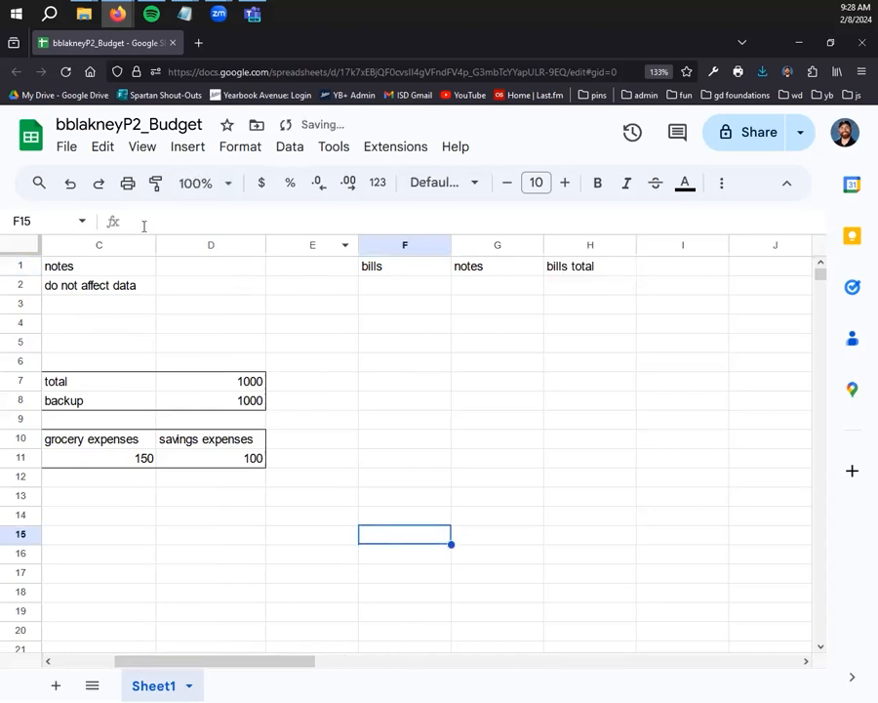
pyautogui.click(441, 286)
pyautogui.click(584, 293)
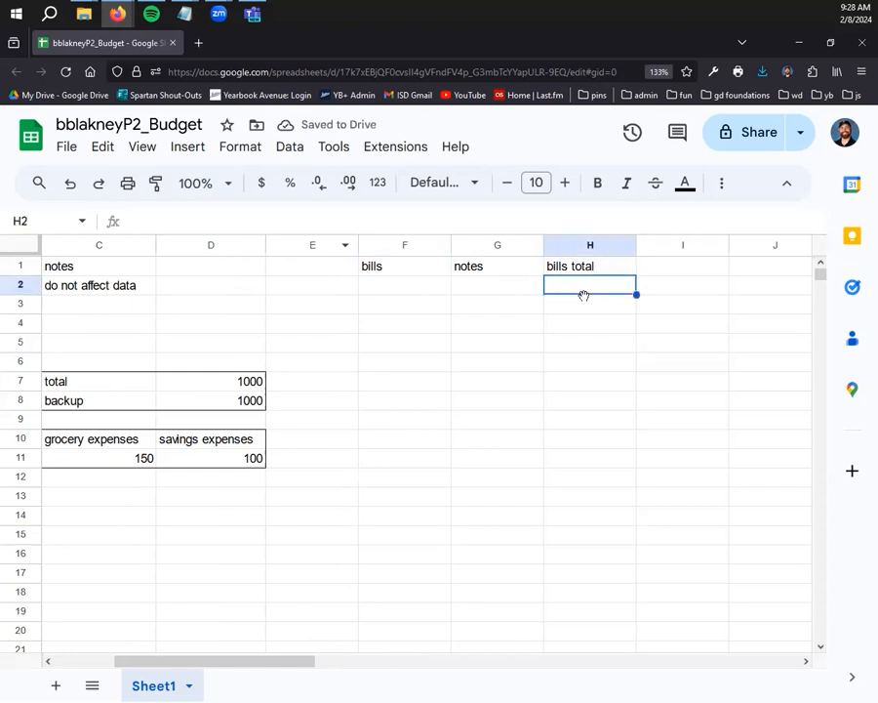
pyautogui.click(407, 266)
pyautogui.click(476, 274)
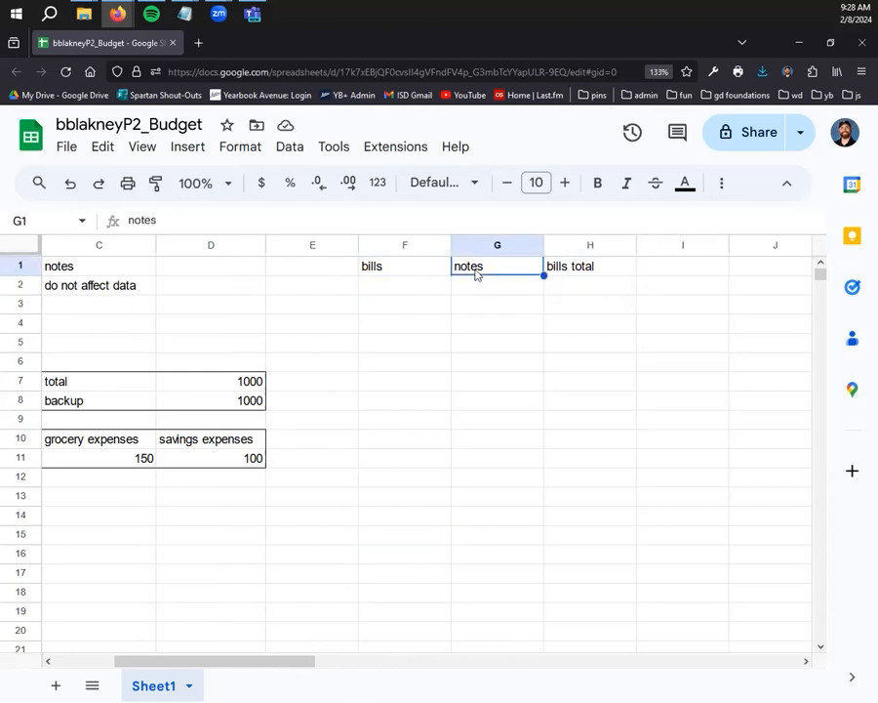
pyautogui.press('Right')
# Step: Add the headings "fun", "notes" and "fun total" in cells I1, J1 and K1
pyautogui.moveTo(278, 659); pyautogui.dragTo(393, 660)
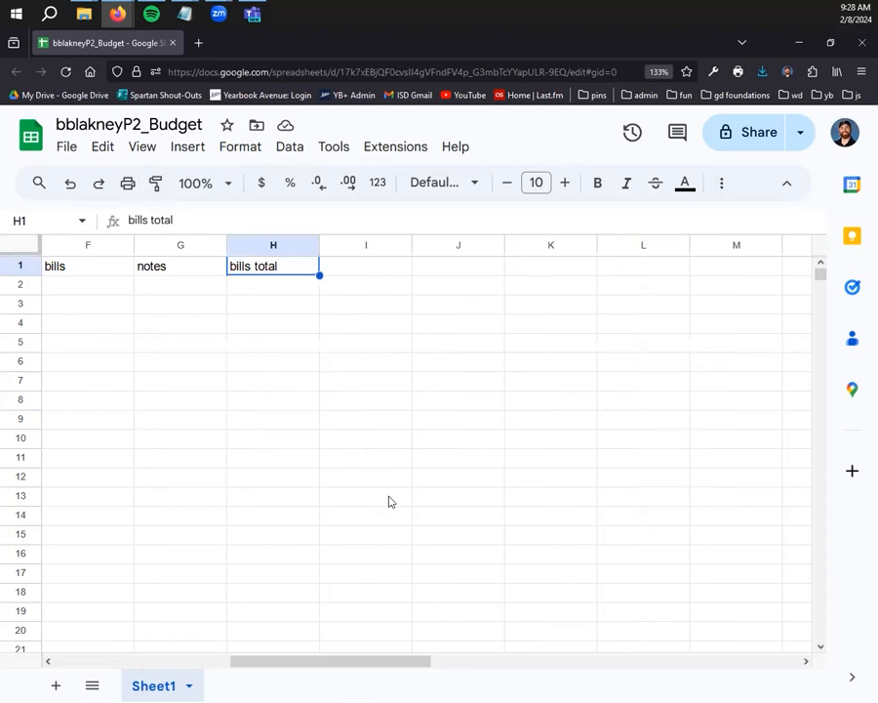
pyautogui.click(359, 260)
pyautogui.write('fun')
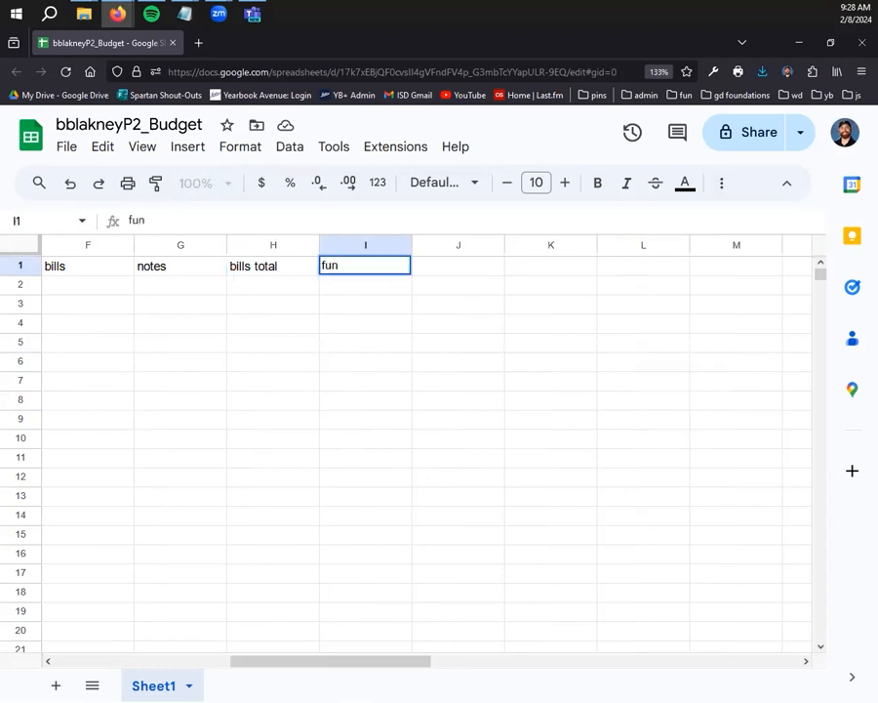
pyautogui.press('Tab')
pyautogui.write('nots')
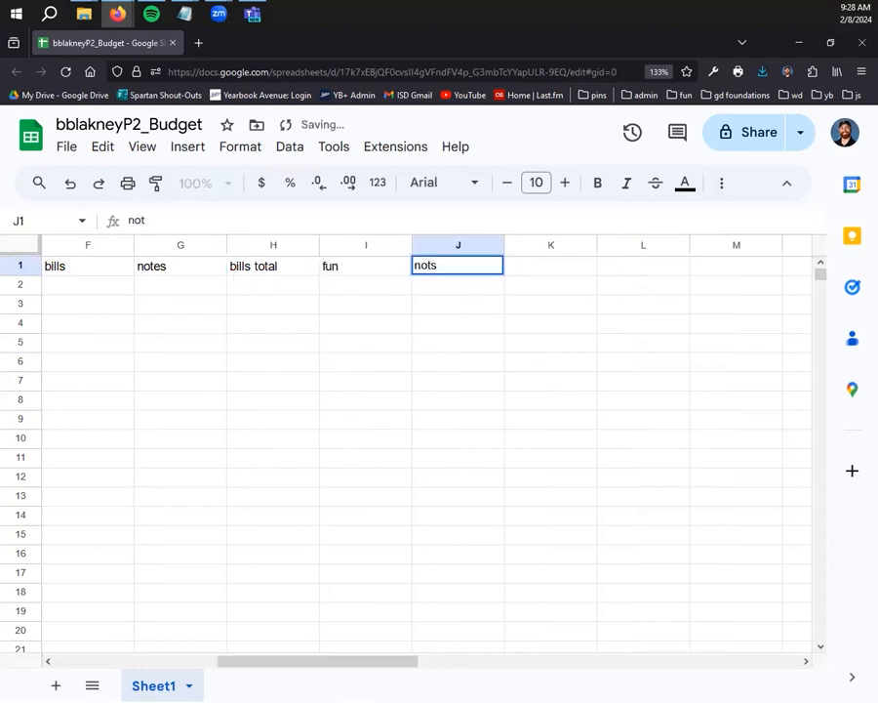
pyautogui.press('Tab')
pyautogui.press('Left')
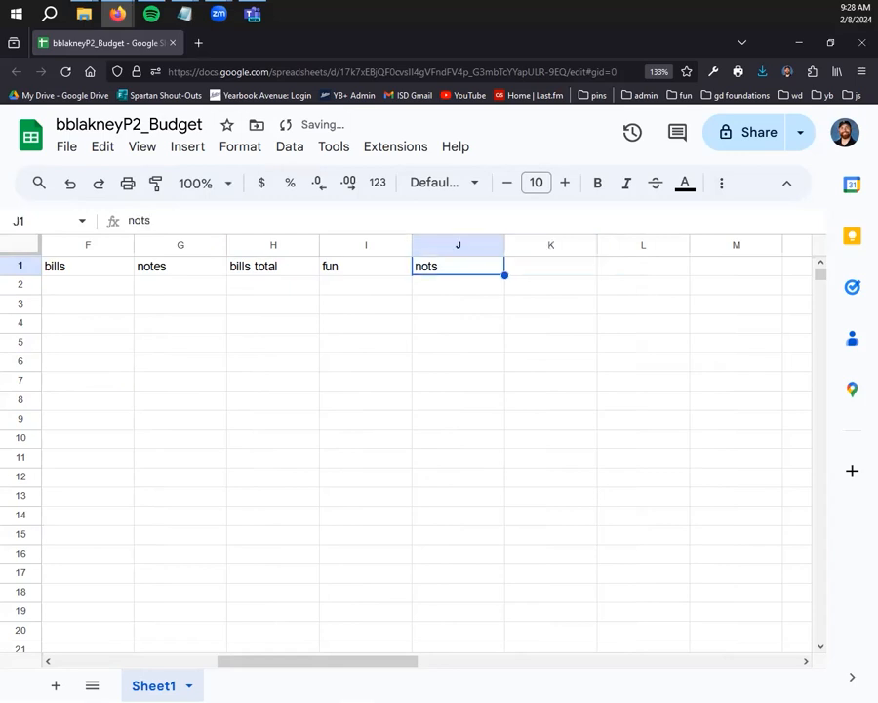
pyautogui.write('notes')
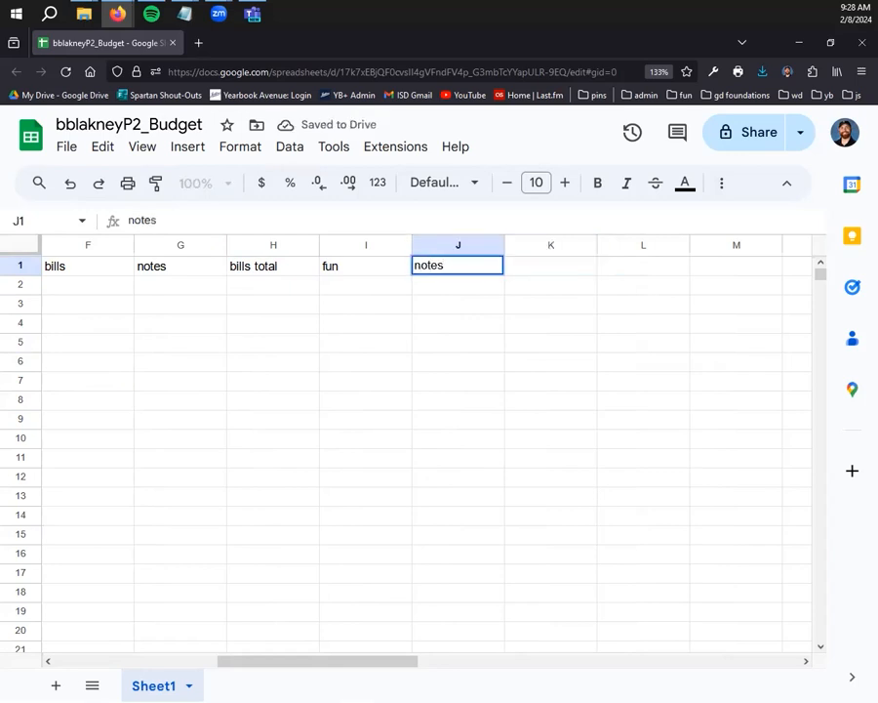
pyautogui.press('Tab')
pyautogui.write('fun total')
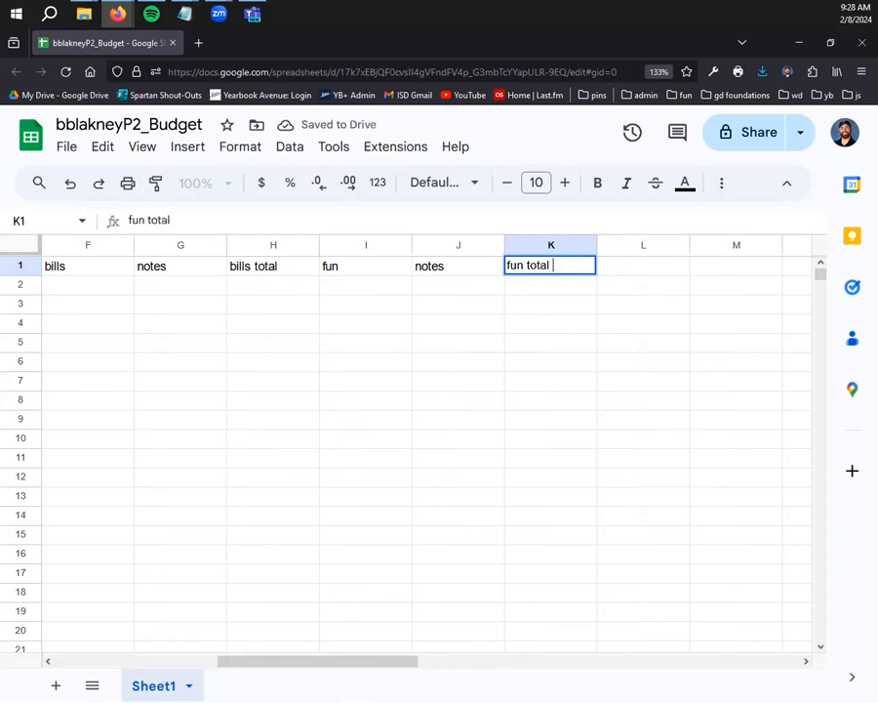
pyautogui.press('Tab')
# Step: Add the headings "grocery", "notes" and "grocery total" in cells L1, M1 and N1
pyautogui.write('grt')
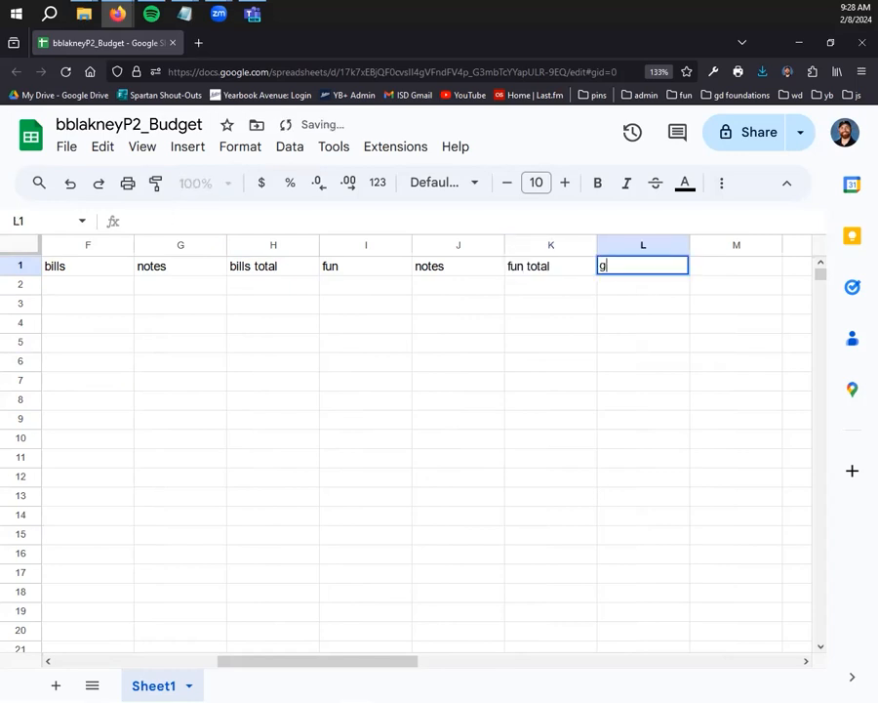
pyautogui.press('BackSpace')
pyautogui.write('ocery')
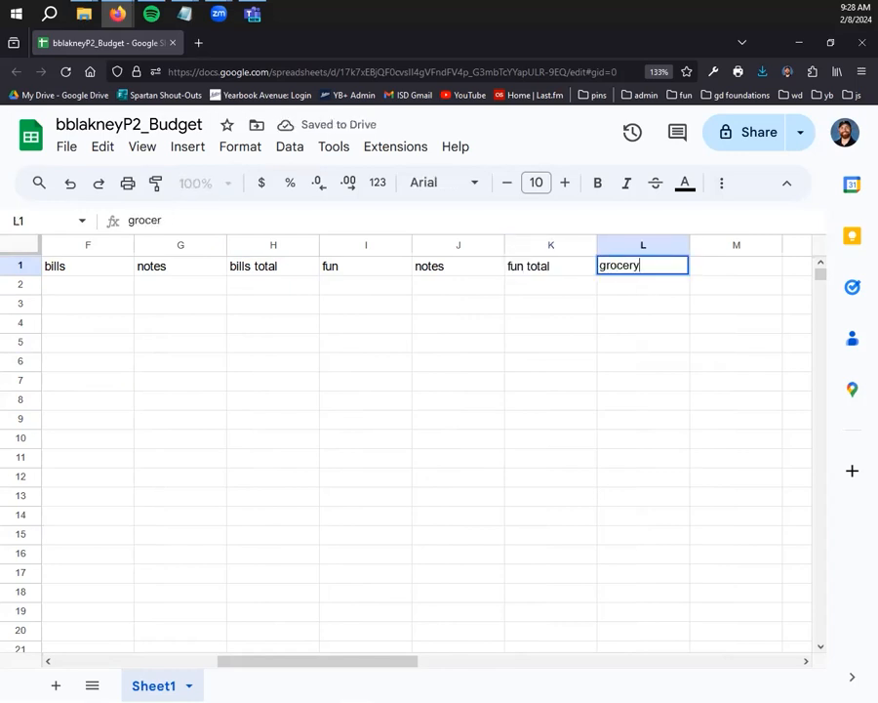
pyautogui.press('Tab')
pyautogui.write('notes')
pyautogui.press('Tab')
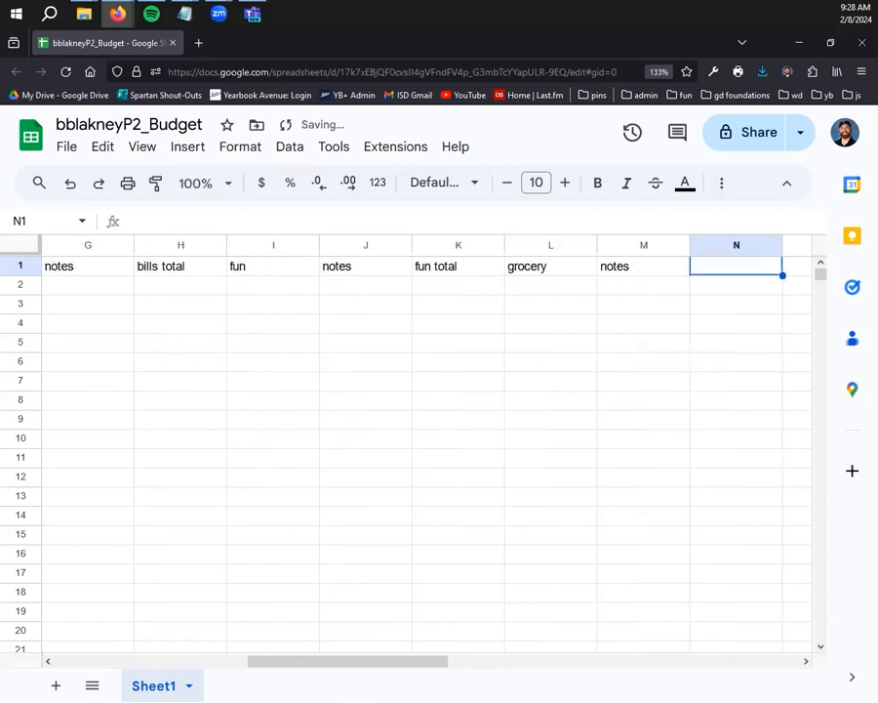
pyautogui.write('groc')
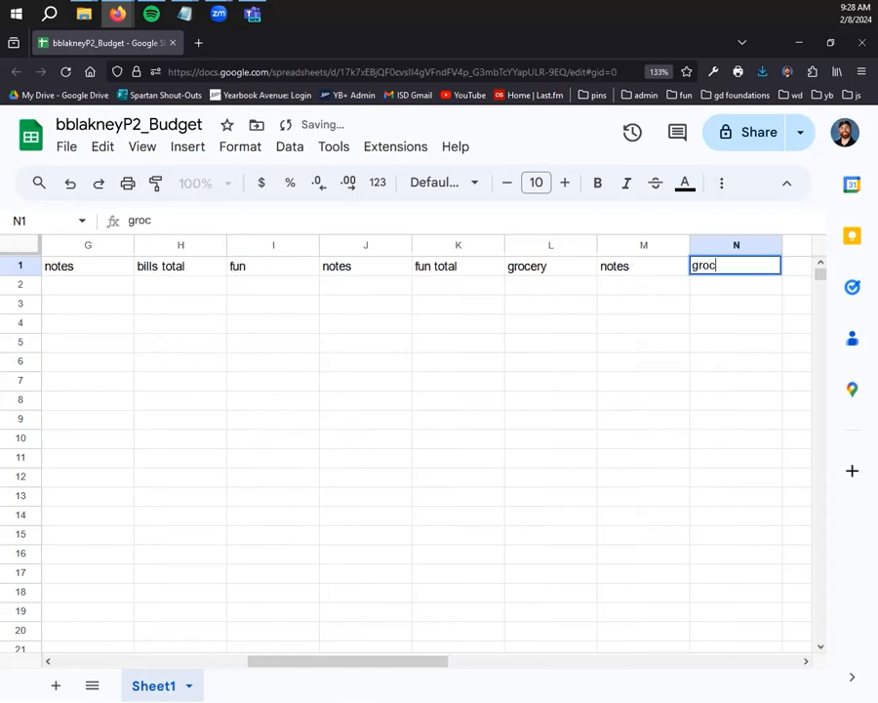
pyautogui.write('ery total')
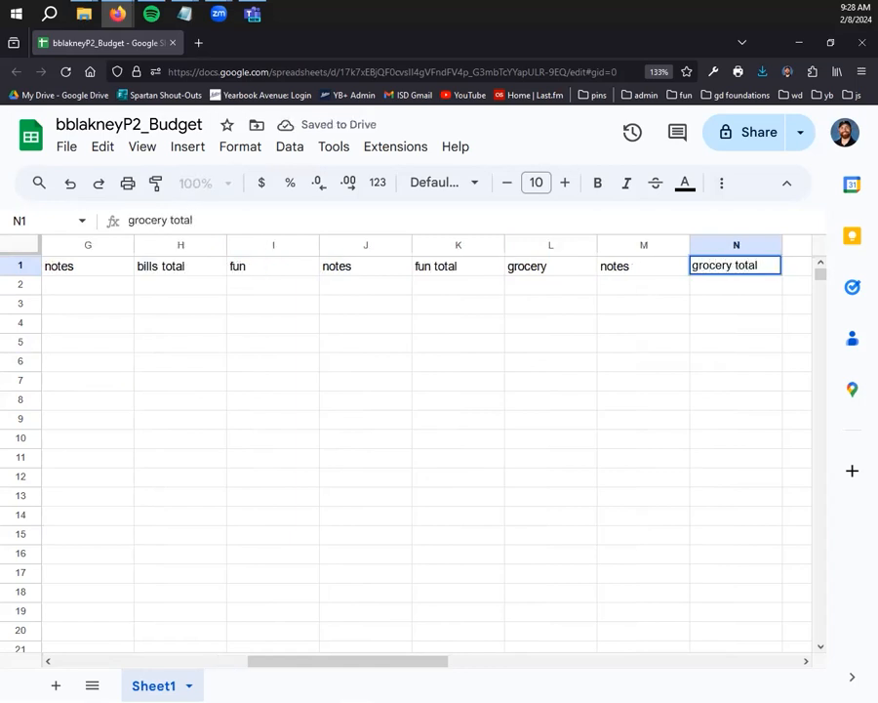
pyautogui.press('Tab')
# Step: Add the headings "savings", "notes" and "savings total" in cells O1, P1 and Q1
pyautogui.write('sacvi')
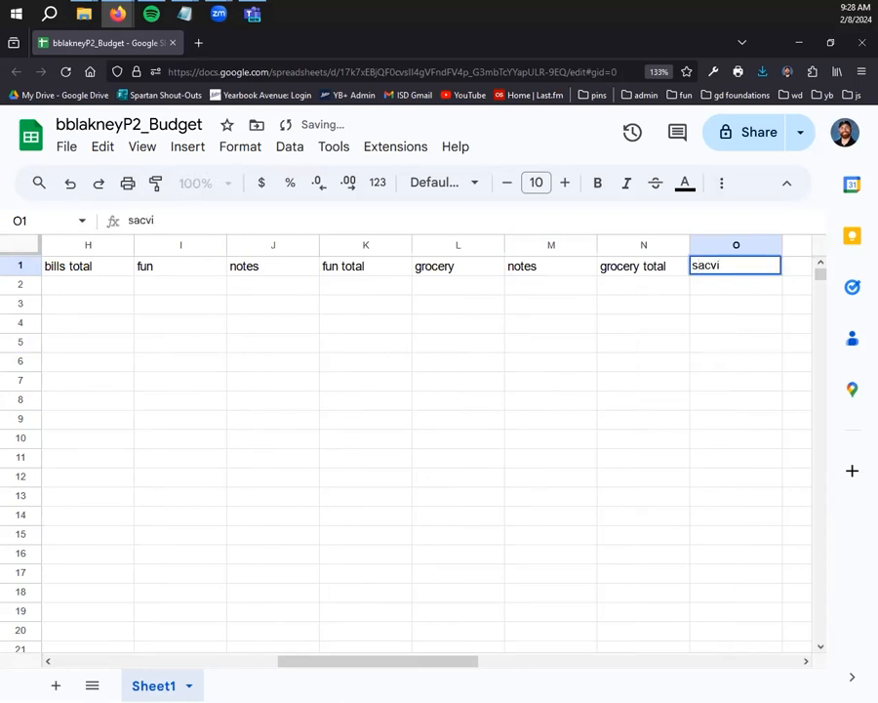
pyautogui.press('BackSpace')
pyautogui.press('BackSpace')
pyautogui.press('BackSpace')
pyautogui.write('vings')
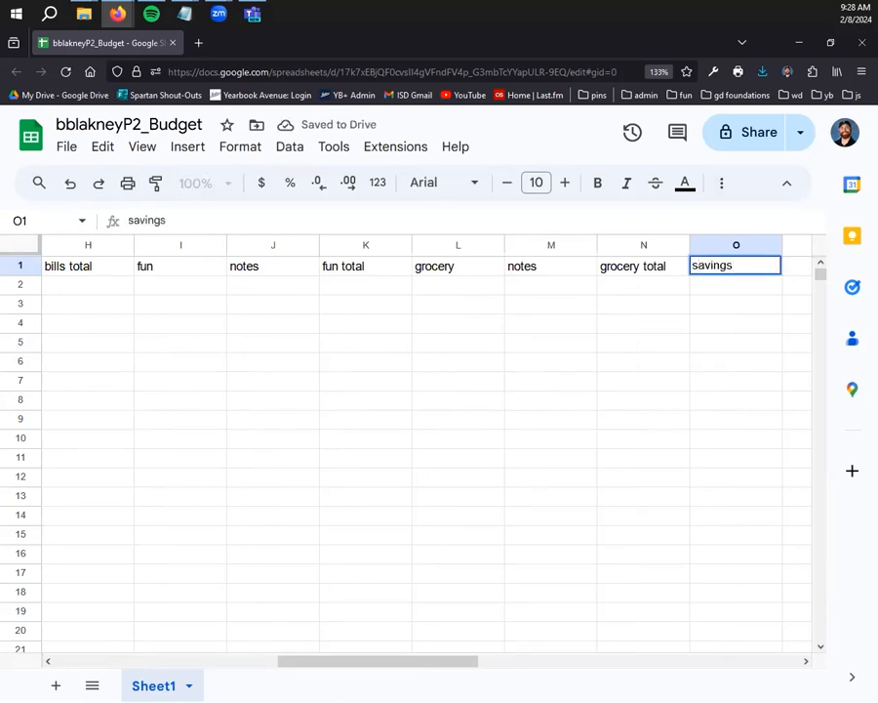
pyautogui.press('Tab')
pyautogui.write('notes')
pyautogui.press('Tab')
pyautogui.write('savings total')
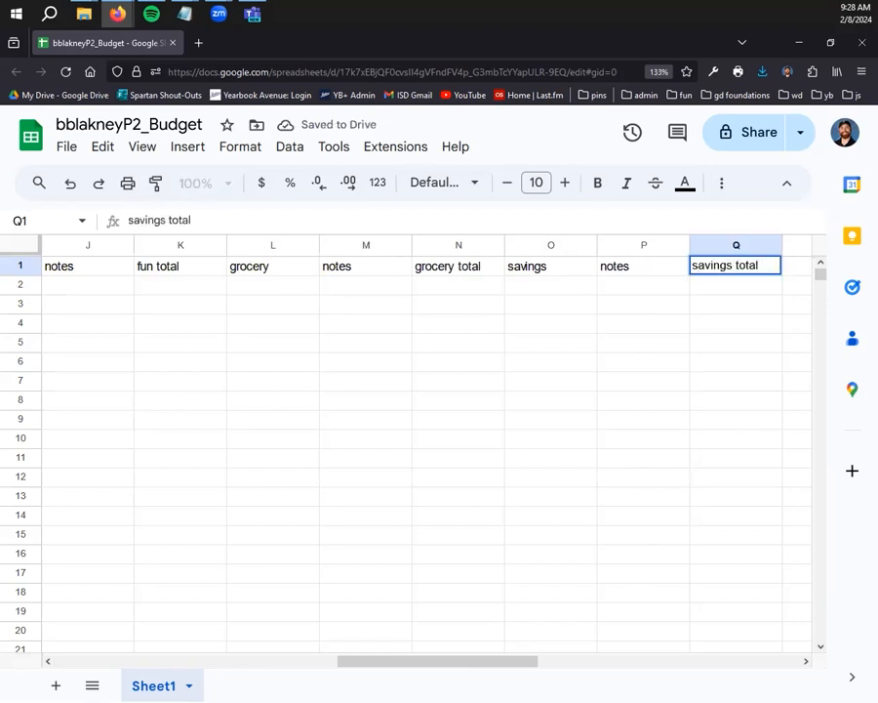
pyautogui.click(274, 456)
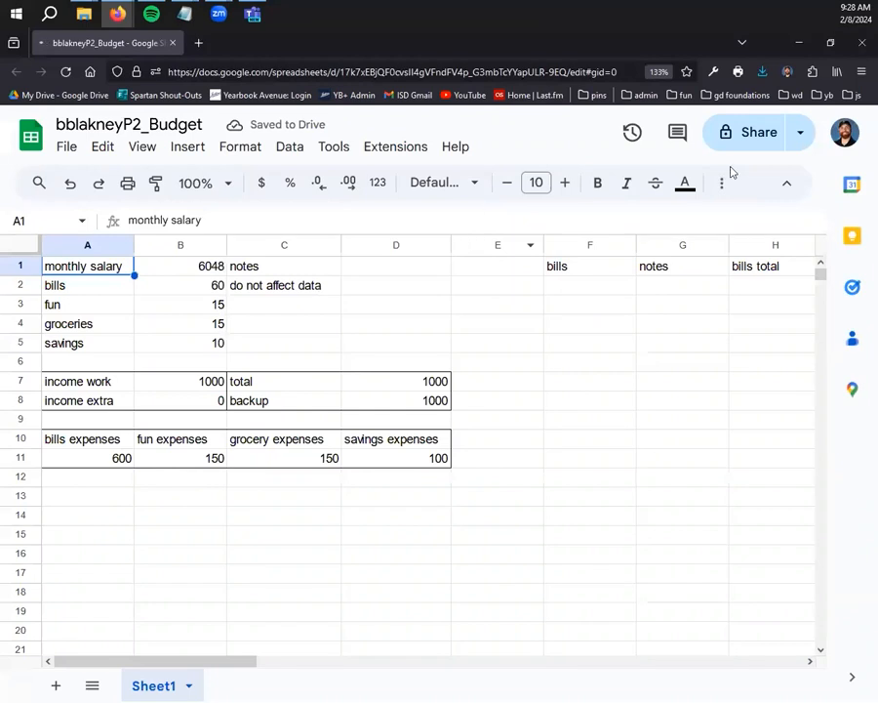
# Step: Make the headings in cells F1:Q1, from "bills" through "savings total", bold
pyautogui.click(861, 72)
pyautogui.click(787, 404)
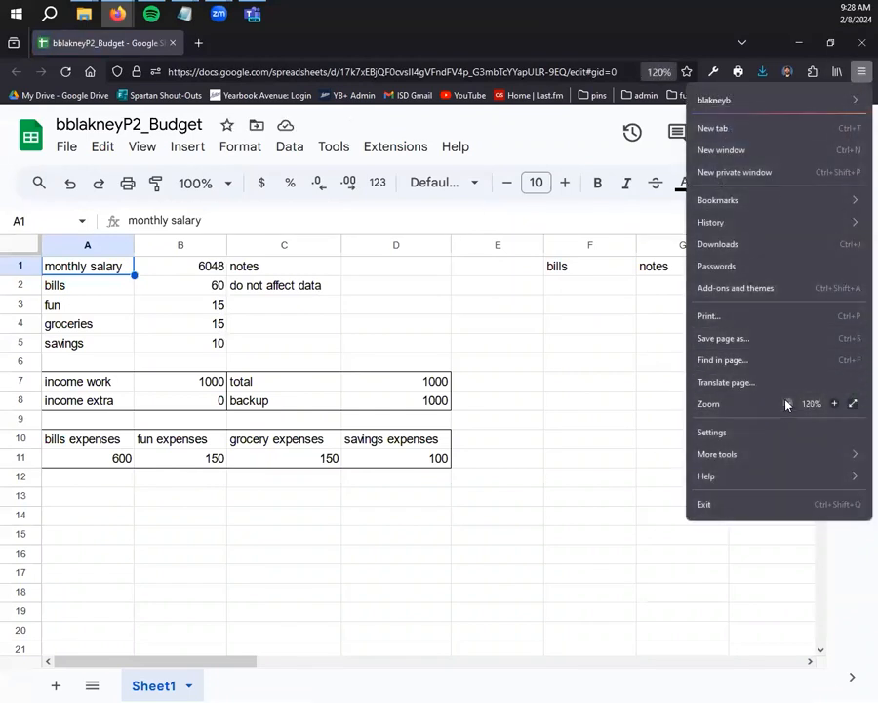
pyautogui.click(788, 404)
pyautogui.click(788, 404)
pyautogui.click(546, 388)
pyautogui.moveTo(230, 670); pyautogui.dragTo(418, 680)
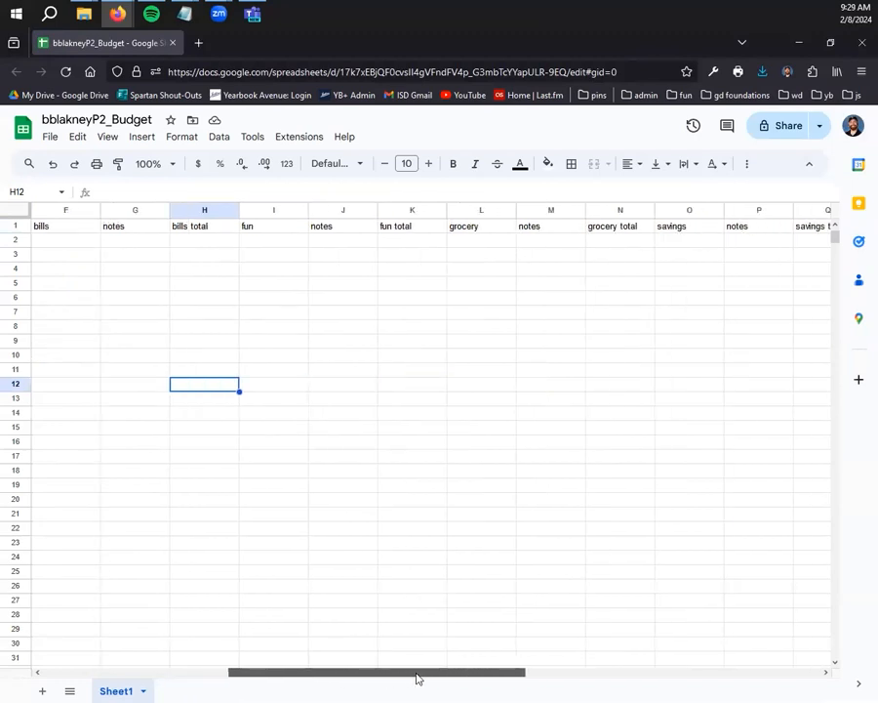
pyautogui.click(453, 525)
pyautogui.click(220, 373)
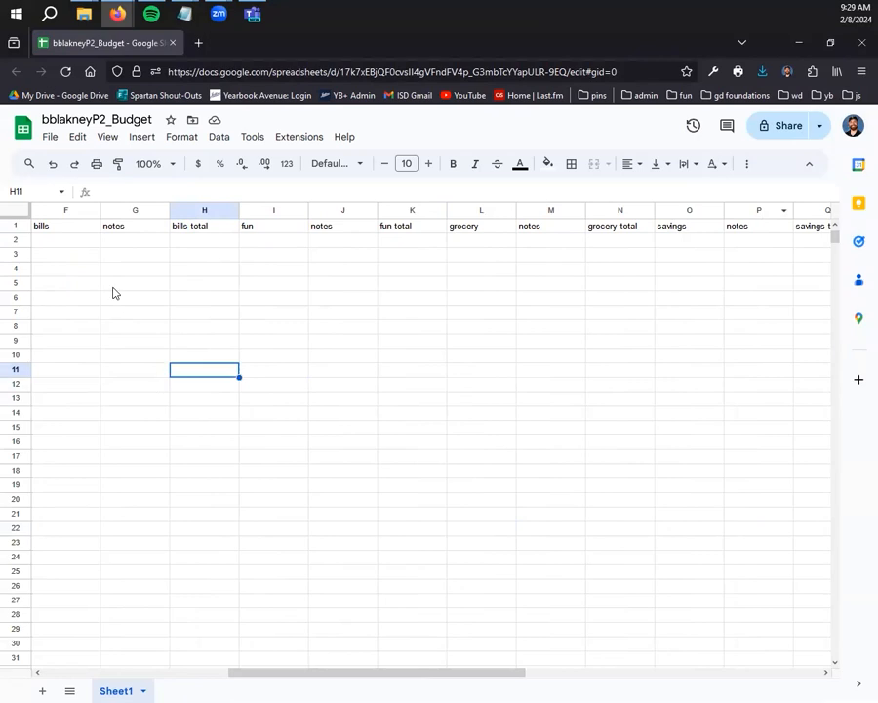
pyautogui.click(66, 227)
pyautogui.keyDown('shift'); pyautogui.click(804, 232); pyautogui.keyUp('shift')
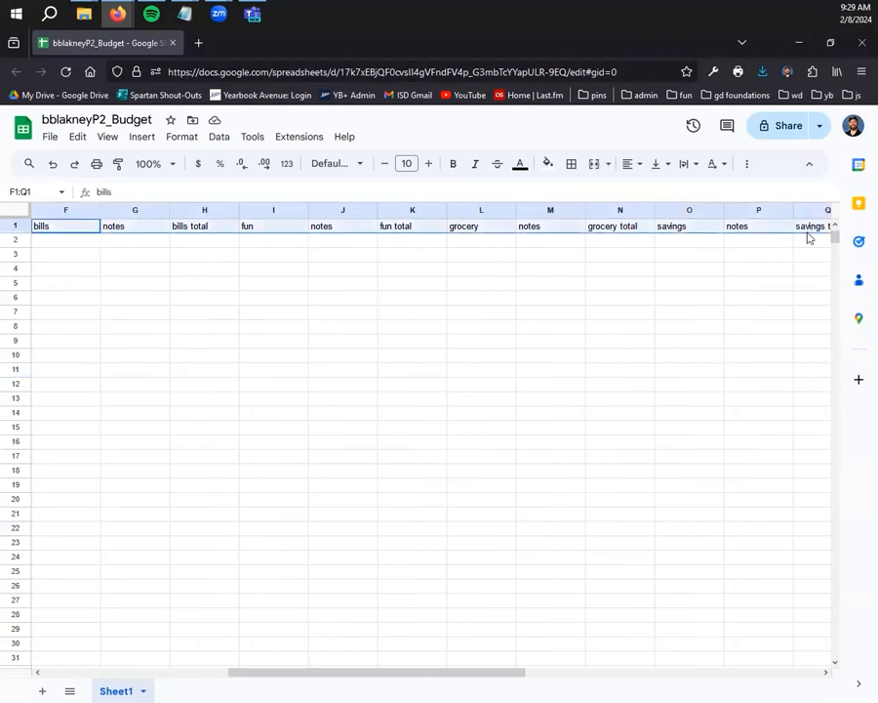
pyautogui.click(453, 163)
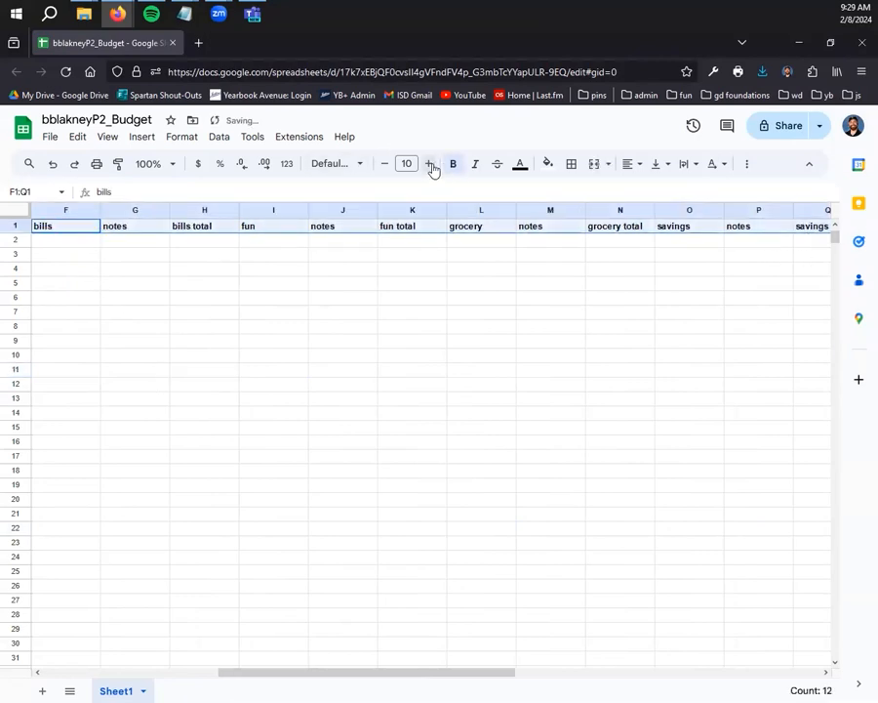
# Step: Set the font size of the headings in F1:Q1 to 14
pyautogui.click(429, 163)
pyautogui.click(429, 163)
pyautogui.click(428, 163)
pyautogui.click(428, 163)
pyautogui.click(417, 417)
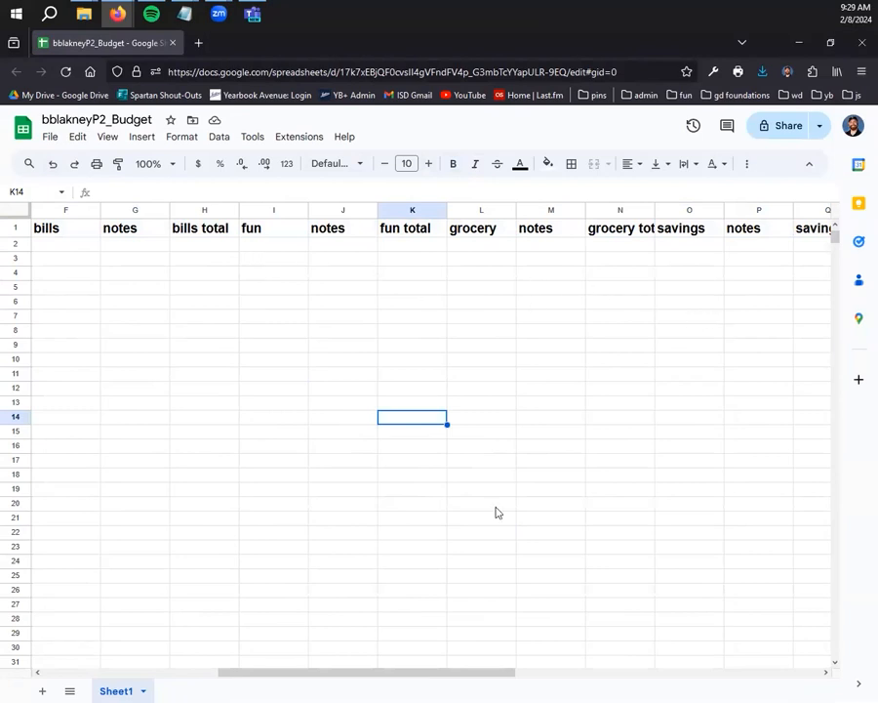
pyautogui.moveTo(385, 663); pyautogui.dragTo(367, 673)
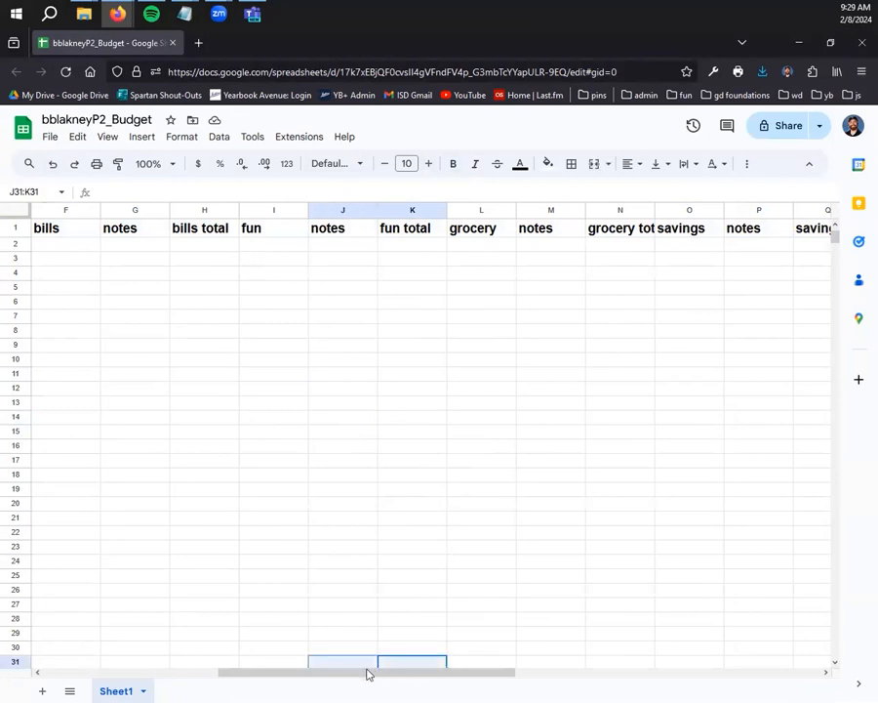
pyautogui.click(394, 630)
pyautogui.moveTo(424, 678); pyautogui.dragTo(315, 665)
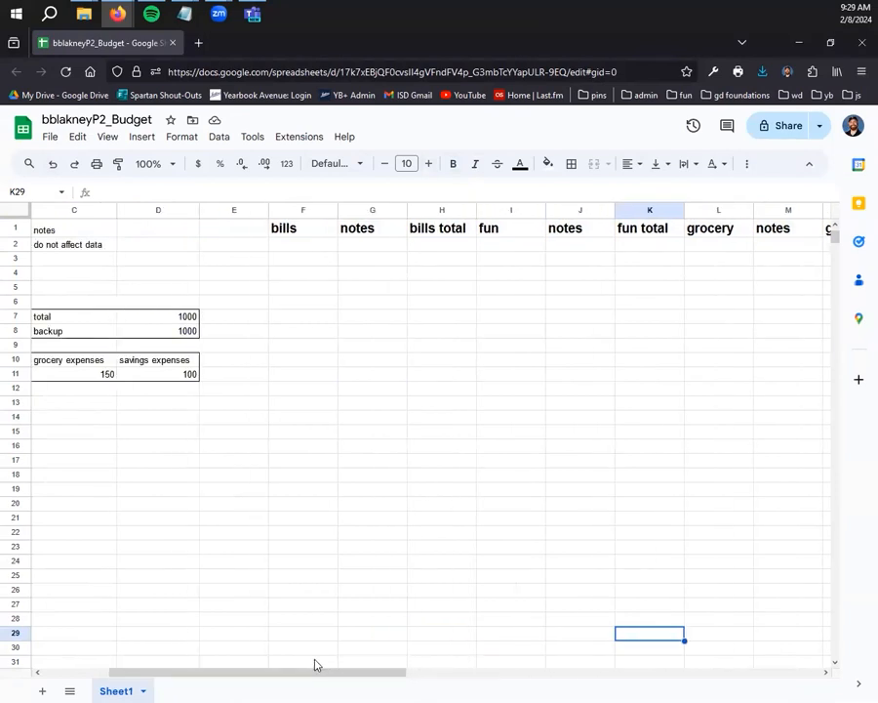
pyautogui.moveTo(311, 677); pyautogui.dragTo(264, 685)
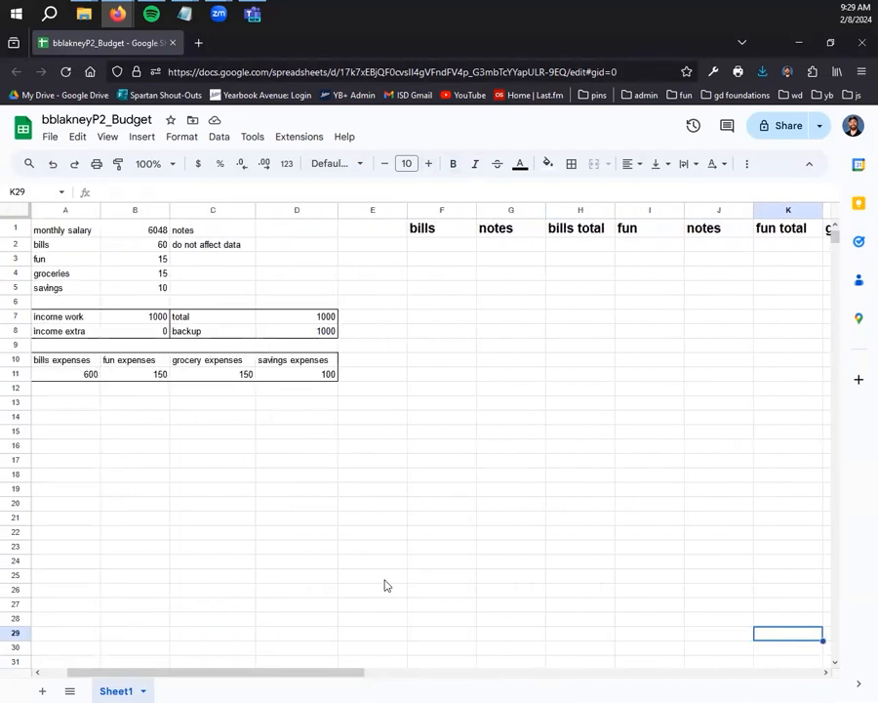
pyautogui.click(315, 665)
pyautogui.moveTo(319, 672); pyautogui.dragTo(337, 672)
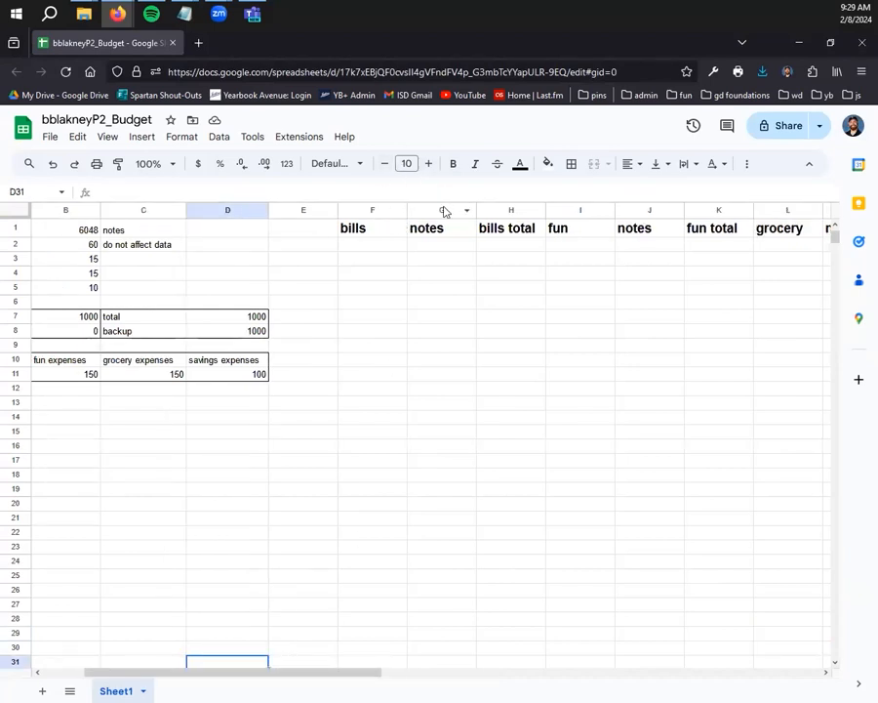
# Step: Apply all borders to the bills column F and its notes column G
pyautogui.click(371, 210)
pyautogui.click(430, 214)
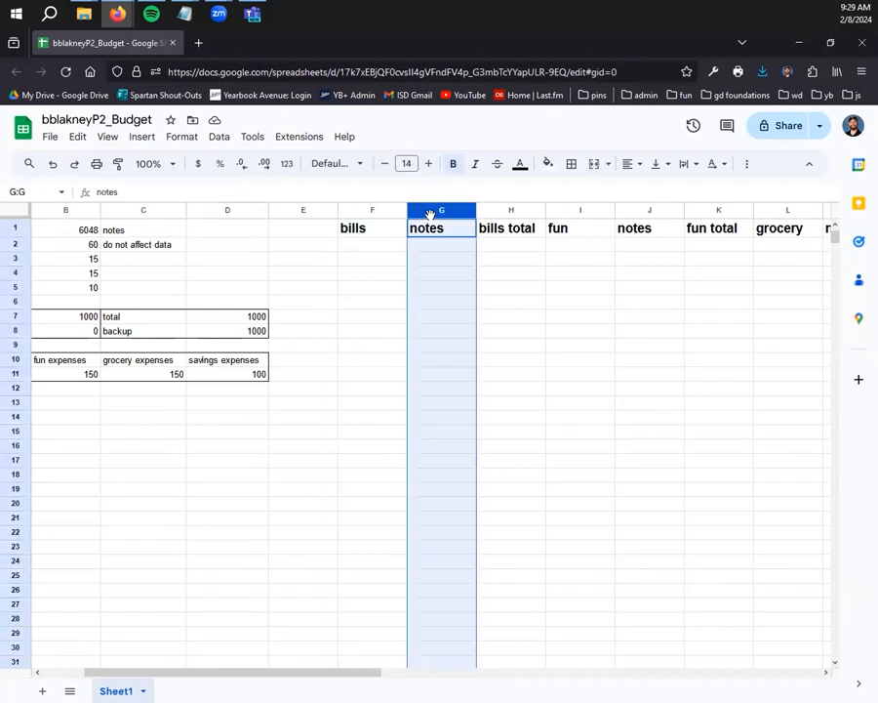
pyautogui.click(376, 210)
pyautogui.click(429, 210)
pyautogui.click(374, 210)
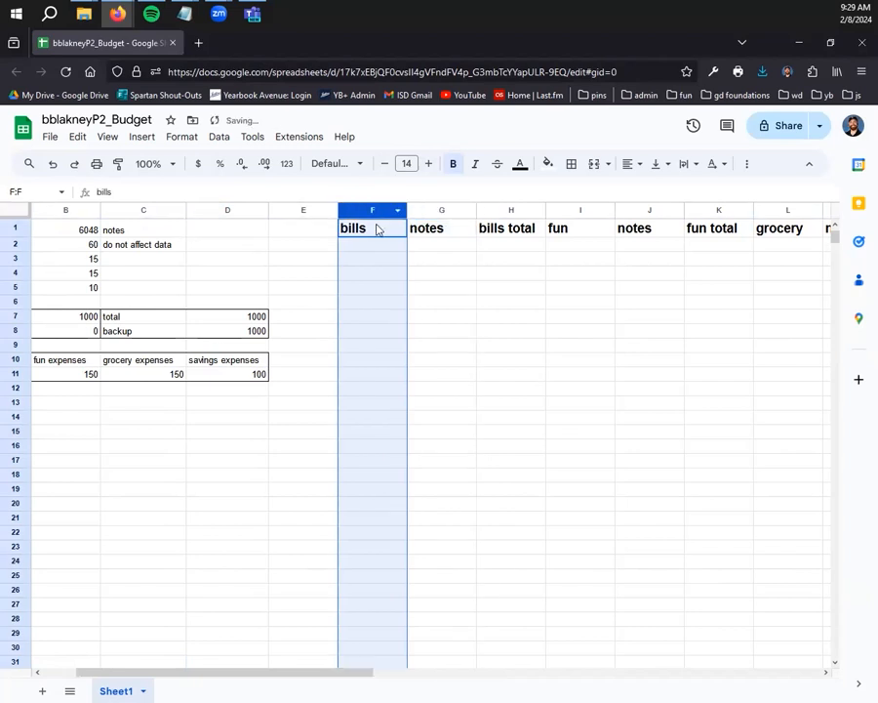
pyautogui.click(571, 164)
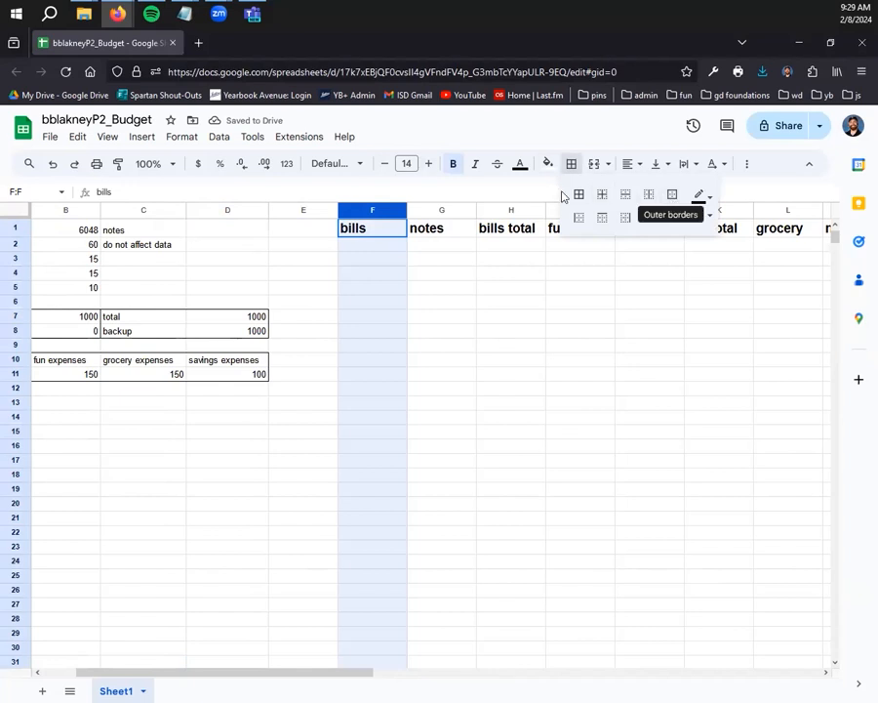
pyautogui.click(579, 195)
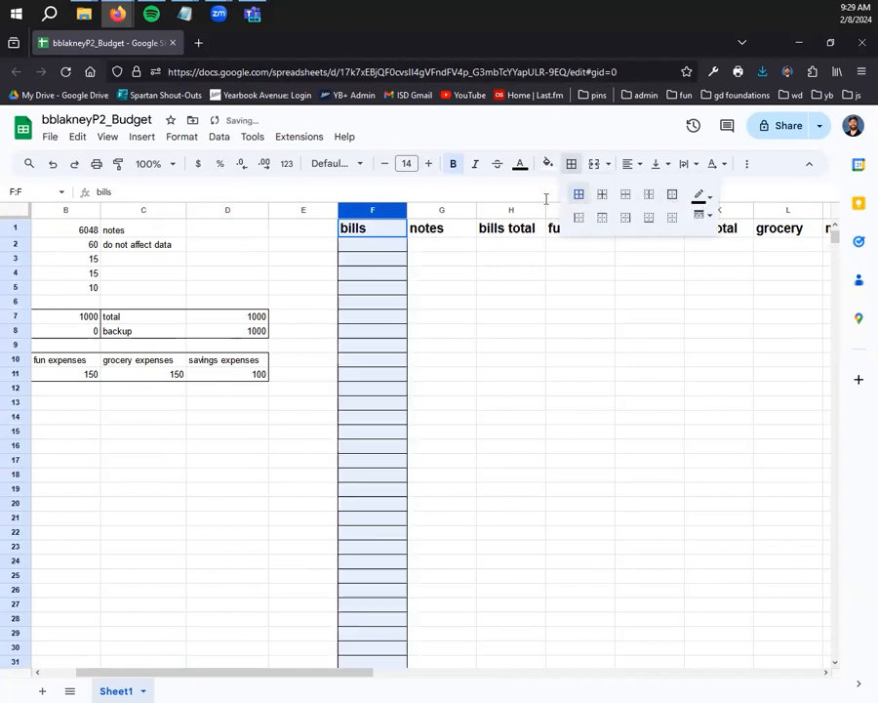
pyautogui.click(436, 210)
pyautogui.click(571, 163)
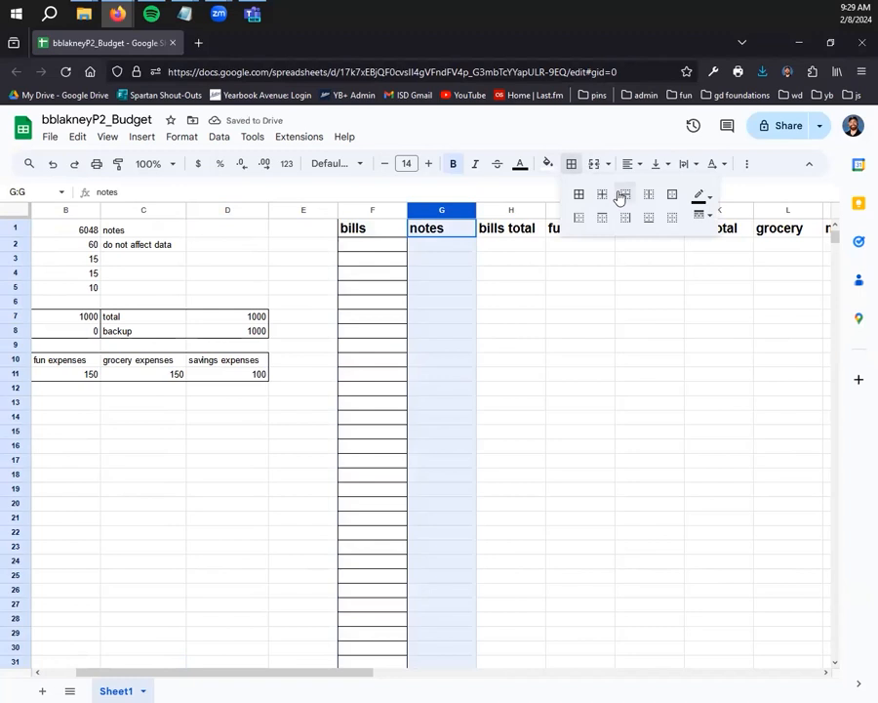
pyautogui.click(579, 194)
pyautogui.click(577, 360)
# Step: Apply all borders to the fun column I and its notes column J
pyautogui.click(572, 208)
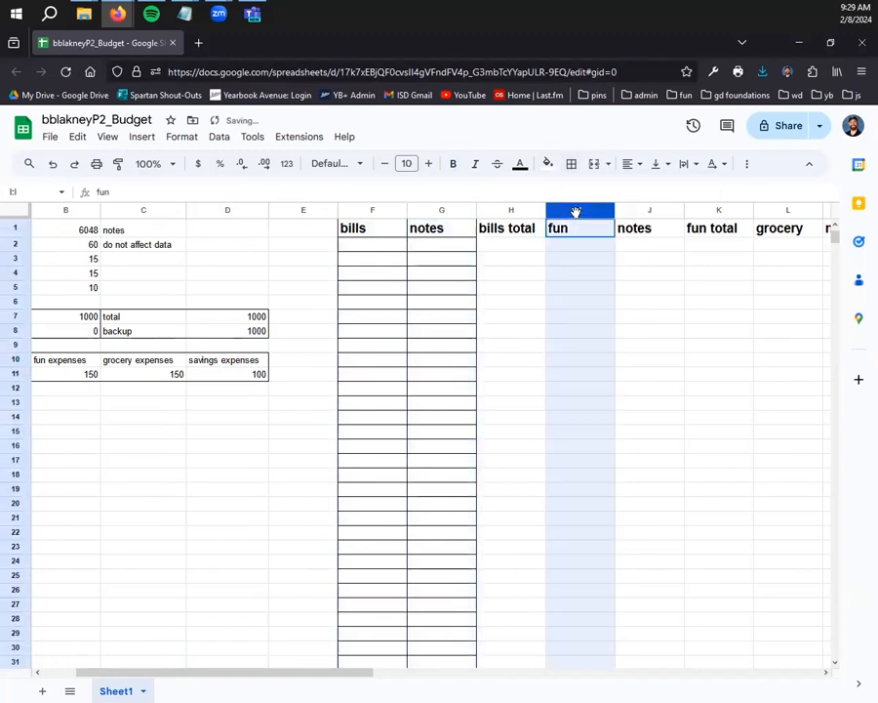
pyautogui.click(571, 163)
pyautogui.click(579, 194)
pyautogui.click(649, 287)
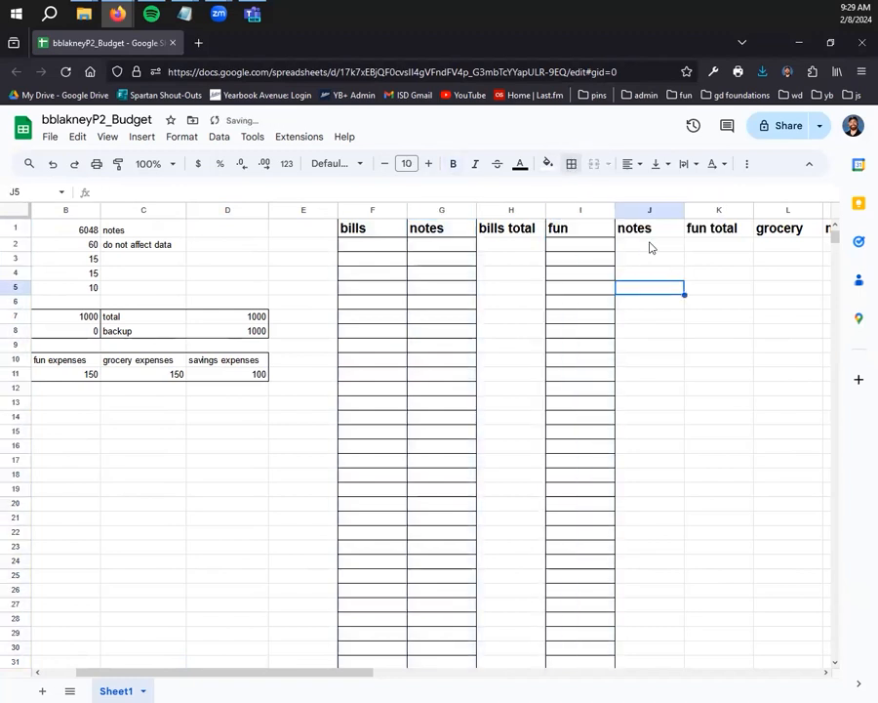
pyautogui.click(629, 209)
pyautogui.click(572, 163)
pyautogui.click(579, 193)
pyautogui.click(302, 604)
# Step: Apply all borders to the grocery column L and its notes column M
pyautogui.moveTo(319, 674); pyautogui.dragTo(511, 681)
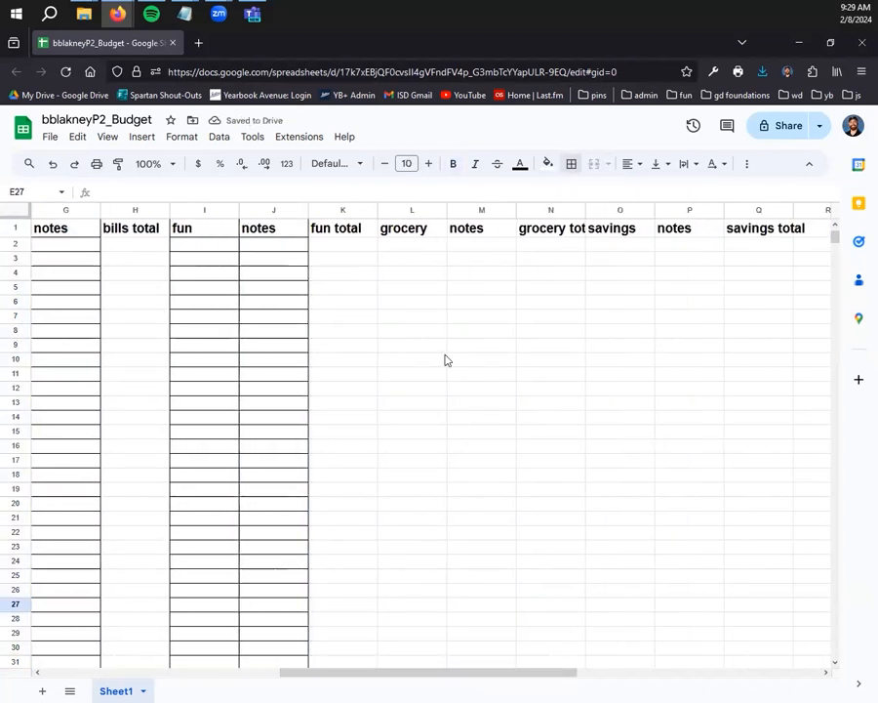
pyautogui.click(404, 211)
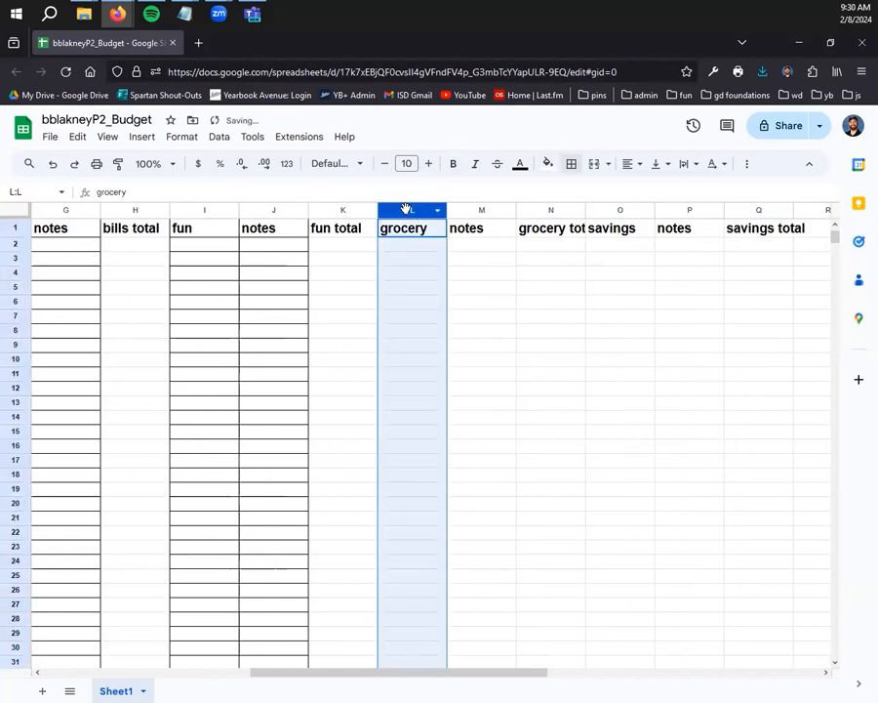
pyautogui.click(572, 163)
pyautogui.click(568, 194)
pyautogui.click(475, 209)
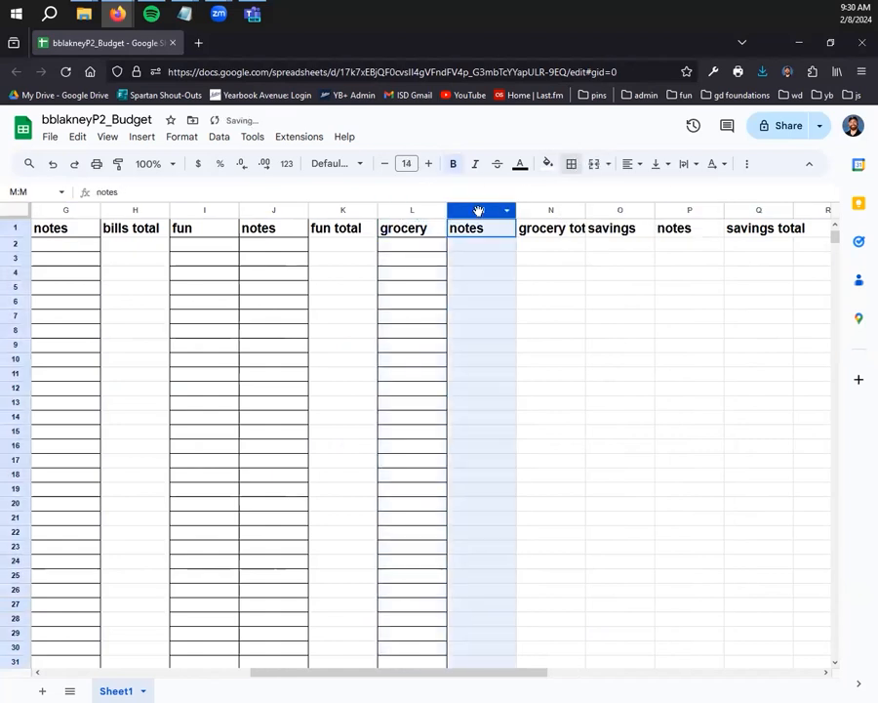
pyautogui.click(569, 165)
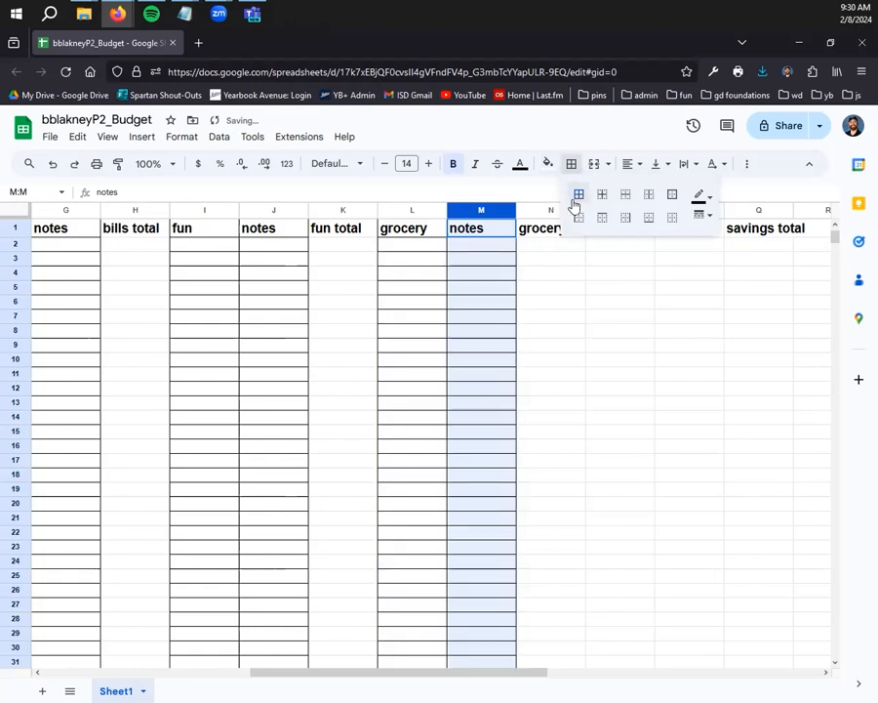
pyautogui.click(578, 194)
pyautogui.click(550, 387)
# Step: Apply all borders to the savings column O and its notes column P
pyautogui.moveTo(472, 679); pyautogui.dragTo(543, 672)
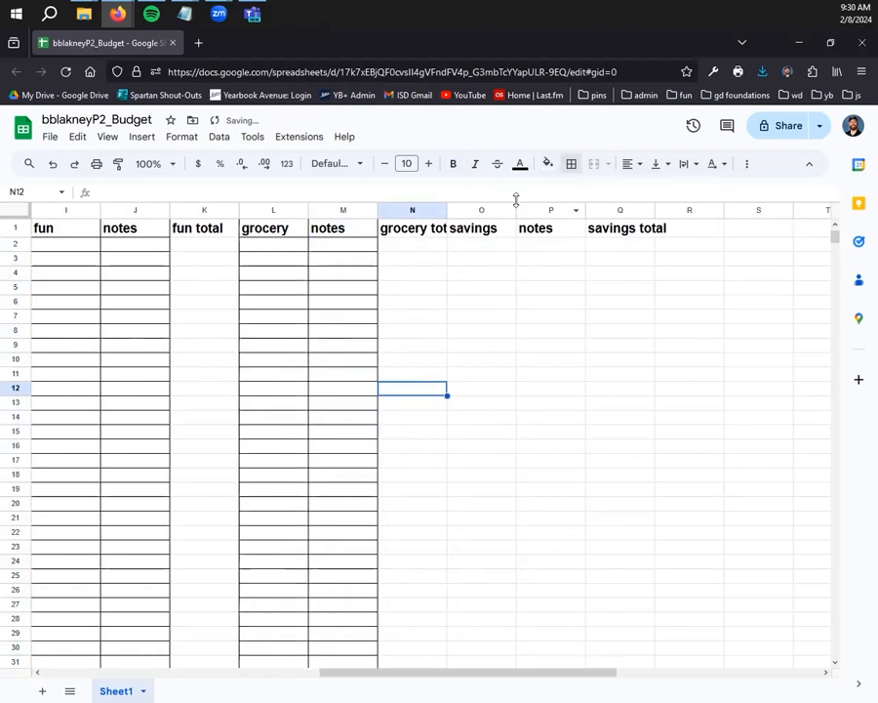
pyautogui.click(478, 208)
pyautogui.click(573, 164)
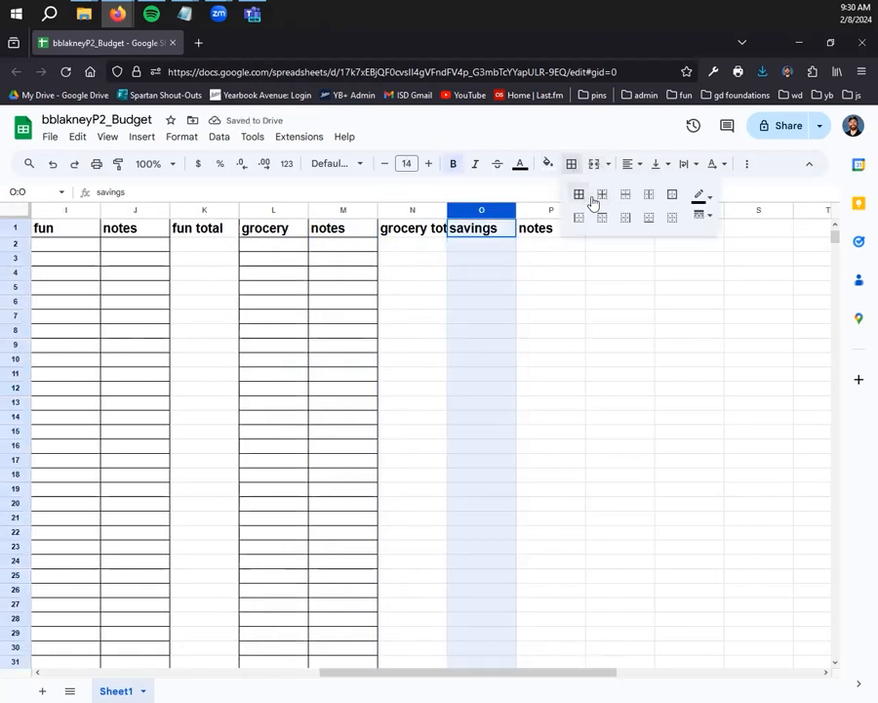
pyautogui.click(579, 195)
pyautogui.click(530, 208)
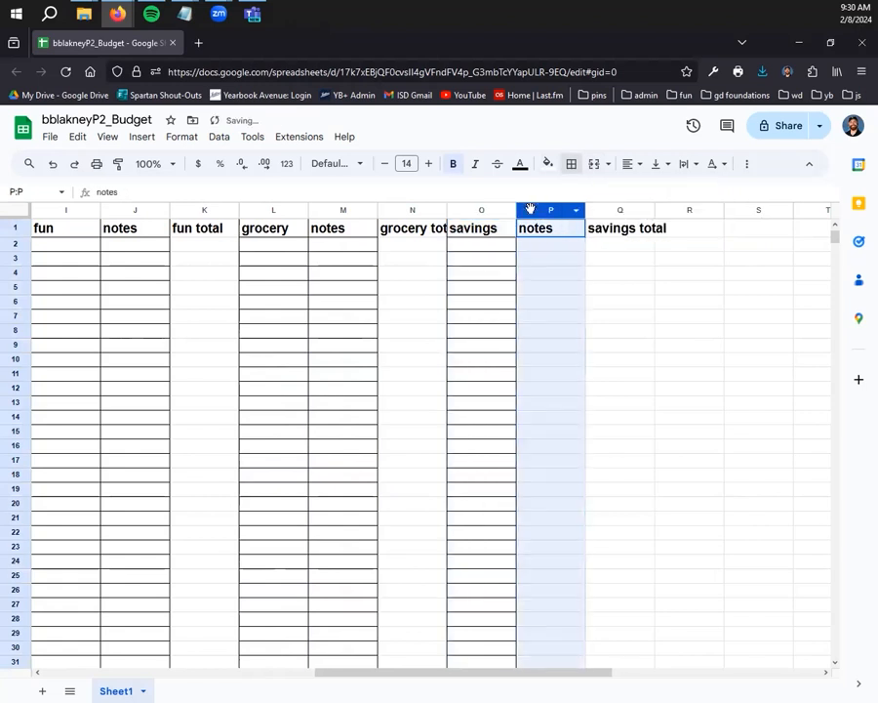
pyautogui.click(575, 167)
pyautogui.click(580, 196)
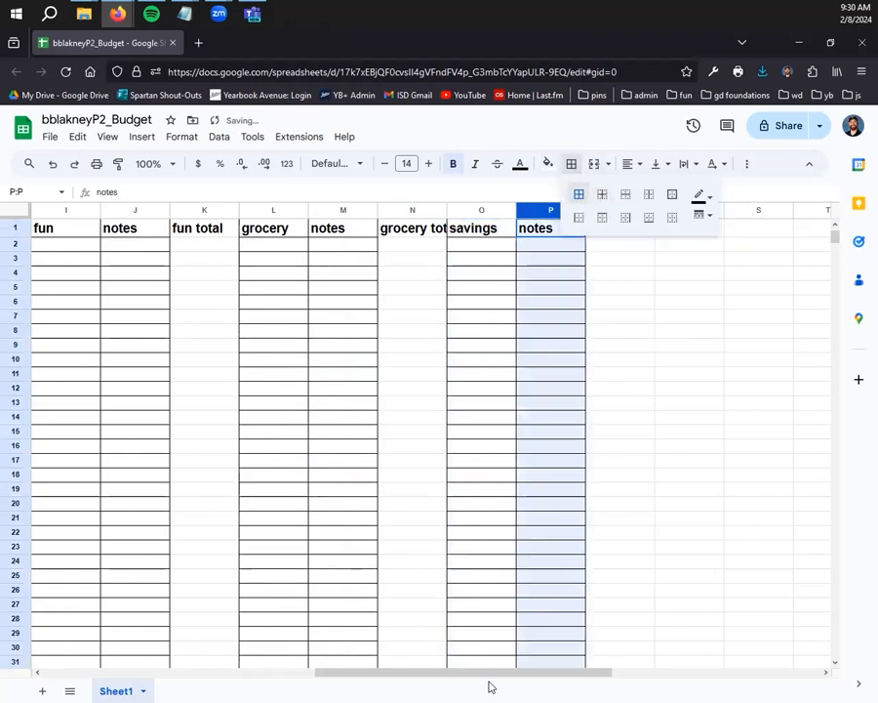
pyautogui.click(617, 533)
pyautogui.hscroll(-5, 552, 433)
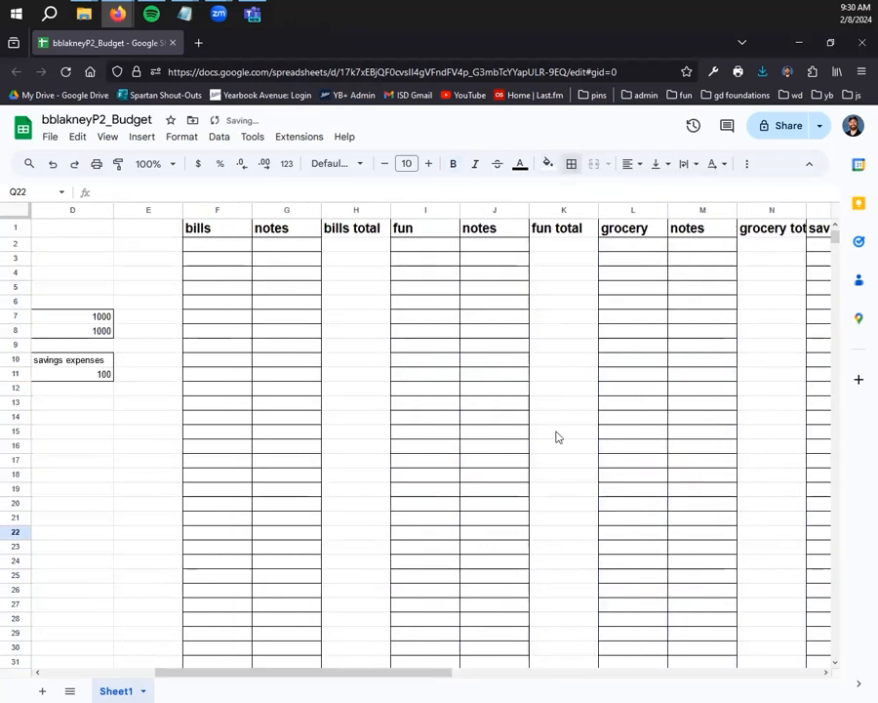
pyautogui.click(862, 72)
pyautogui.click(786, 406)
pyautogui.click(787, 406)
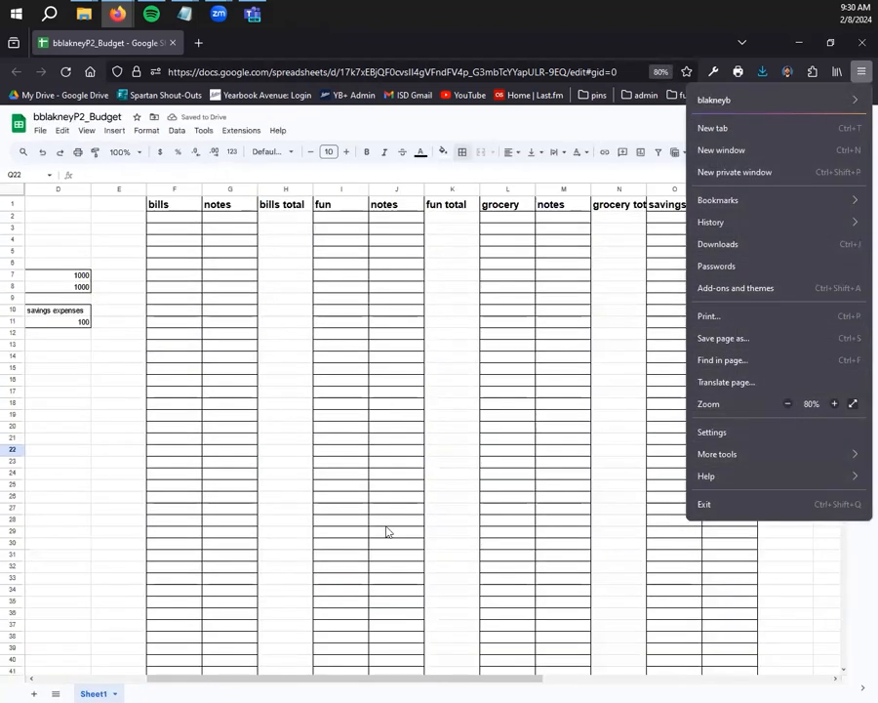
pyautogui.click(451, 554)
pyautogui.moveTo(437, 682); pyautogui.dragTo(510, 686)
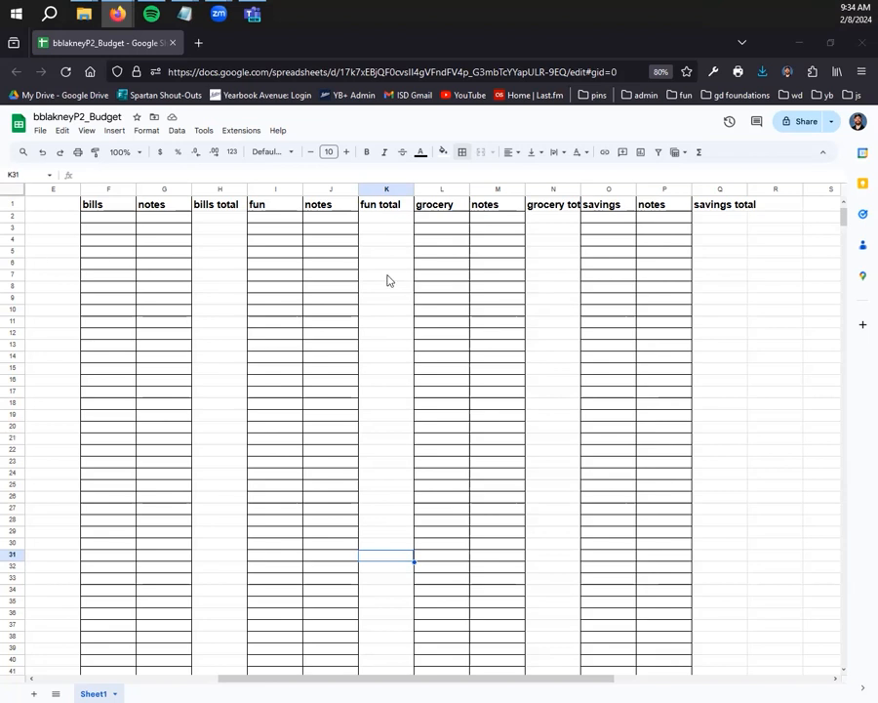
# Step: Begin a sum formula in cell H2 under the bills total heading
pyautogui.click(164, 262)
pyautogui.click(223, 217)
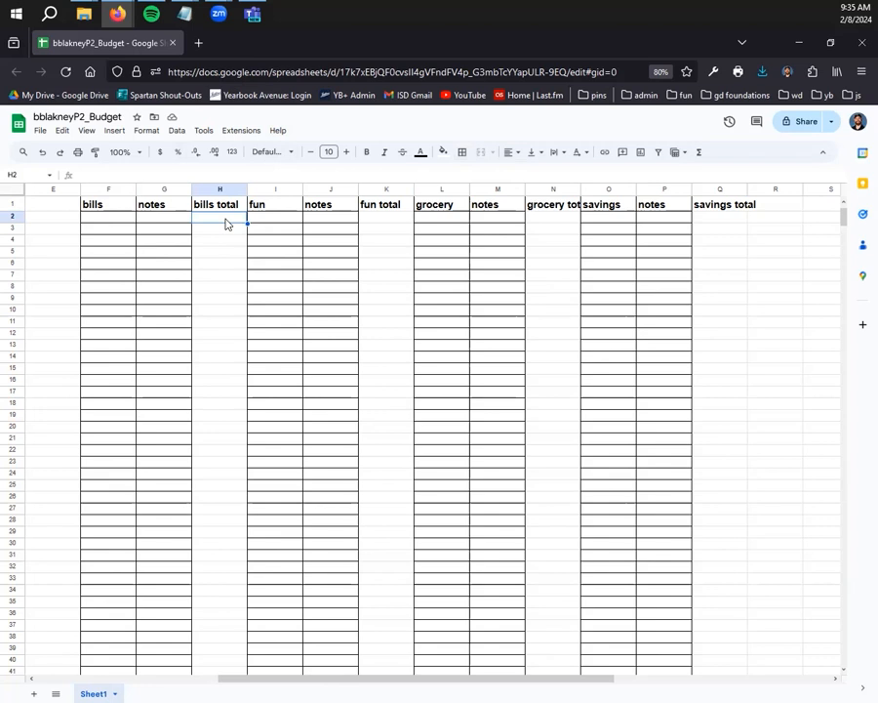
pyautogui.write('=')
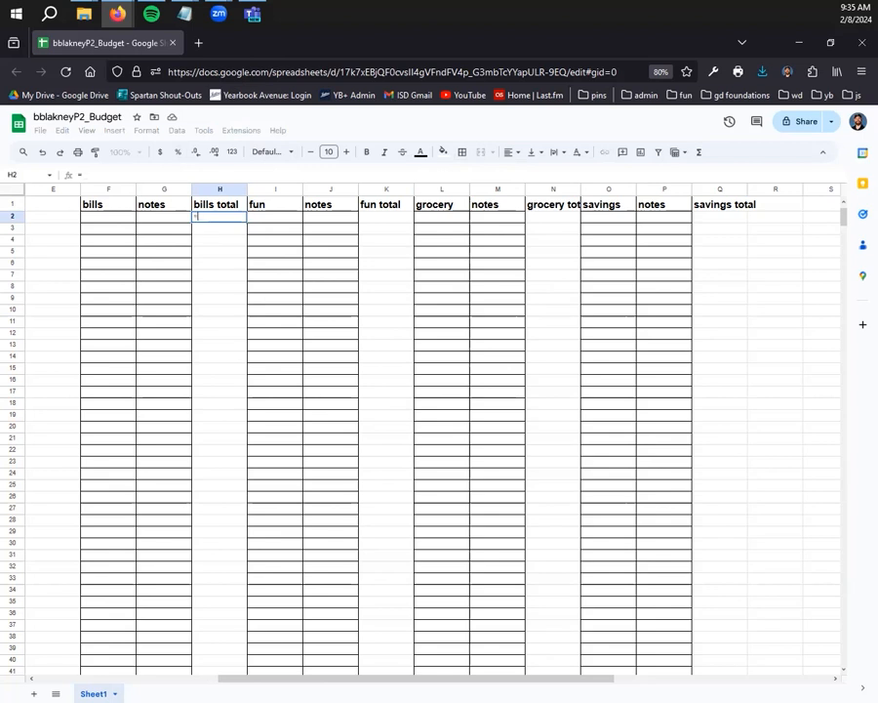
pyautogui.write('sum')
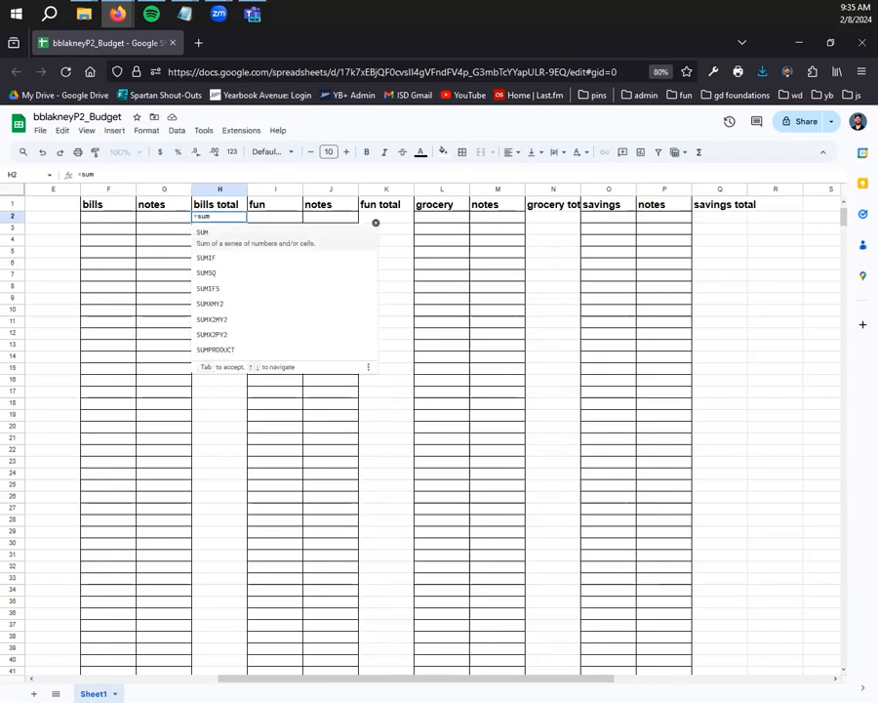
# Step: Enlarge the browser's page zoom to 150%
pyautogui.click(861, 71)
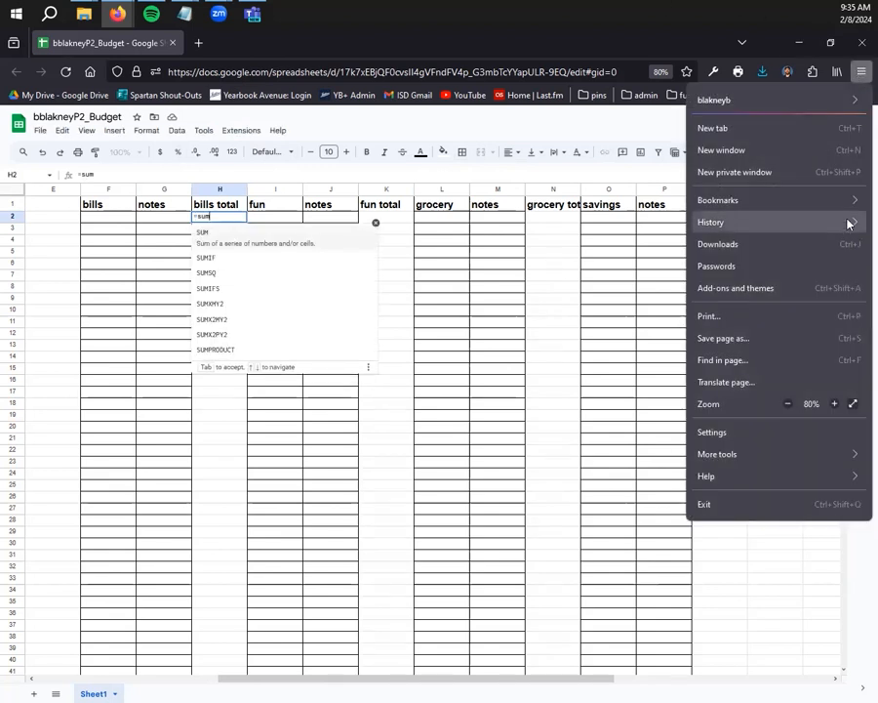
pyautogui.click(835, 403)
pyautogui.click(834, 403)
pyautogui.click(835, 403)
pyautogui.click(834, 403)
pyautogui.click(835, 403)
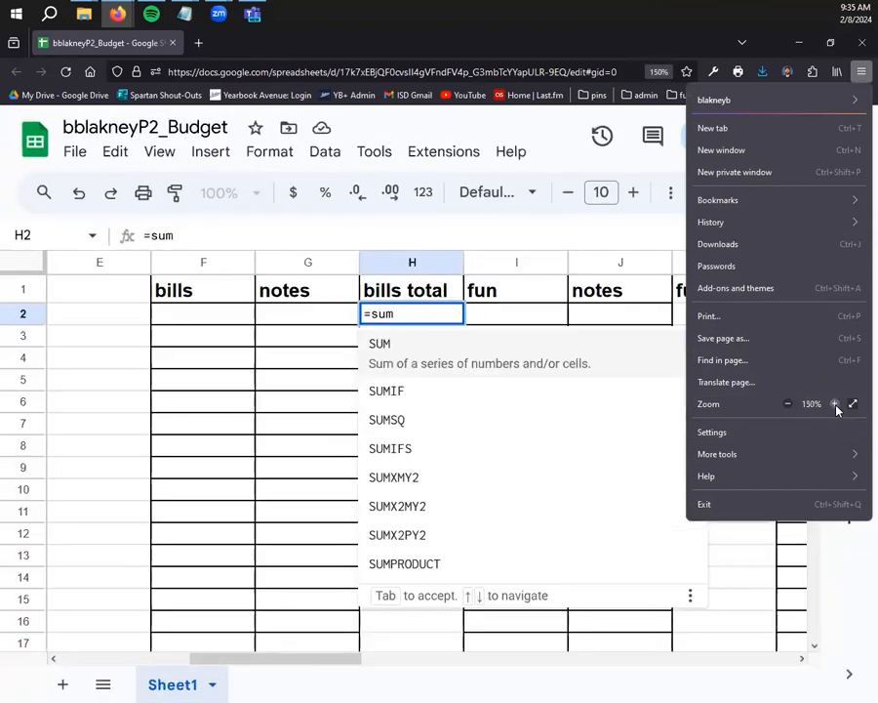
# Step: Complete the bills total formula in H2 as =sum(F:F)
pyautogui.click(418, 307)
pyautogui.write('=sum(')
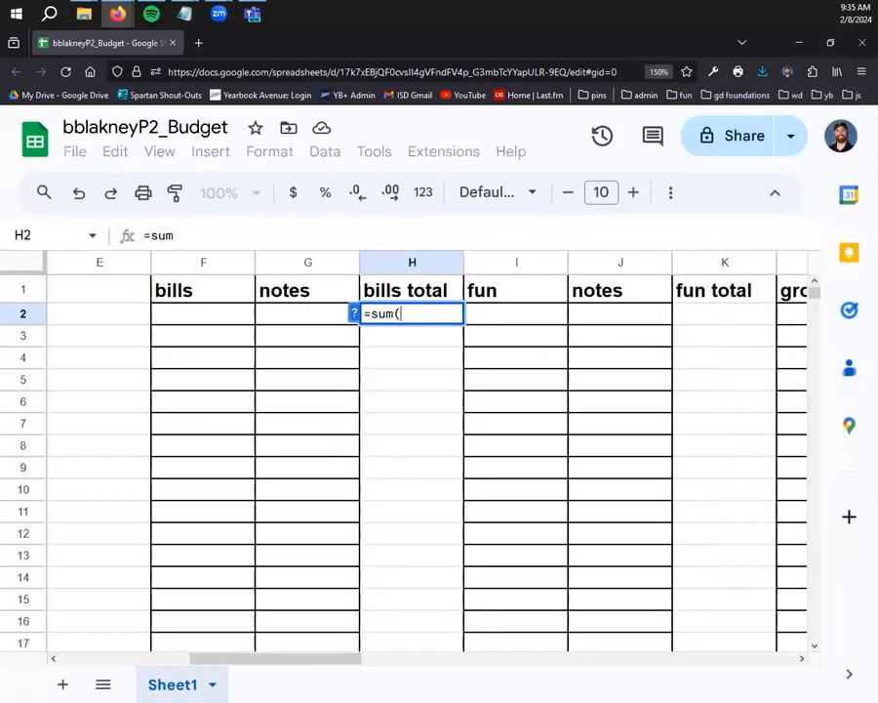
pyautogui.write('f)')
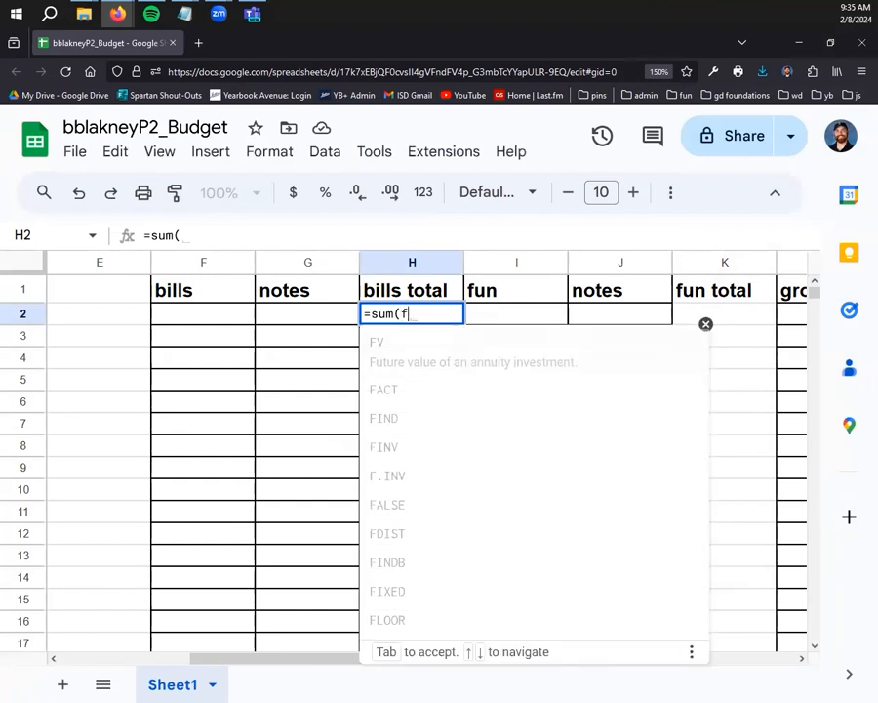
pyautogui.press('BackSpace')
pyautogui.press('BackSpace')
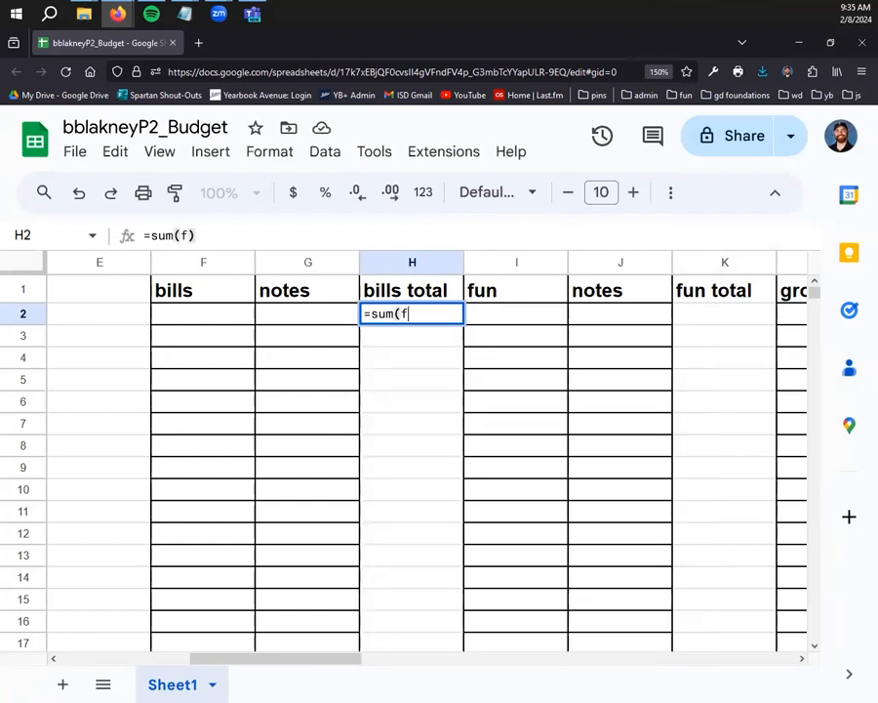
pyautogui.write('F')
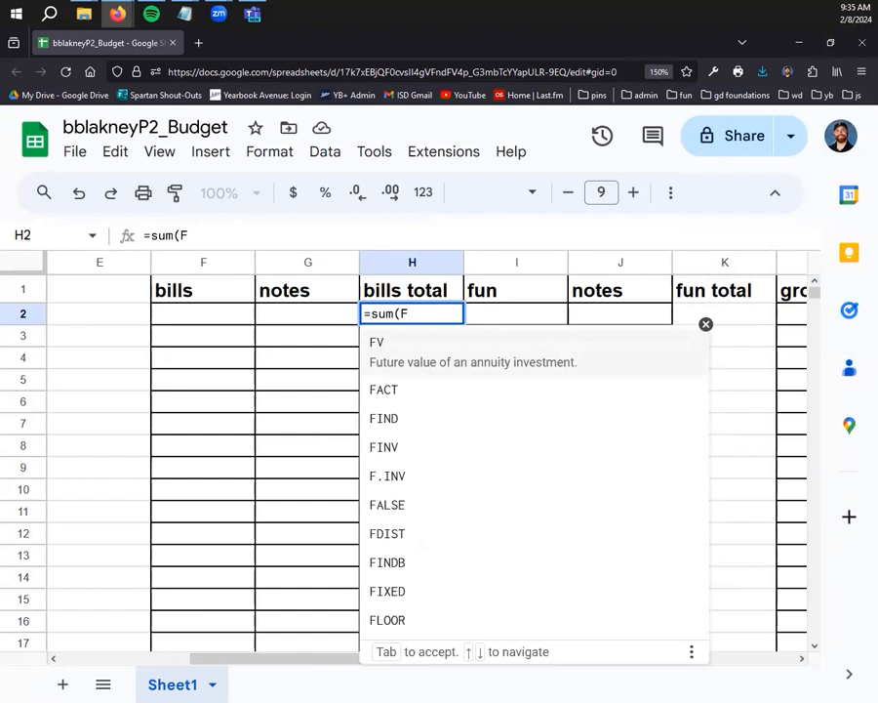
pyautogui.write(':F')
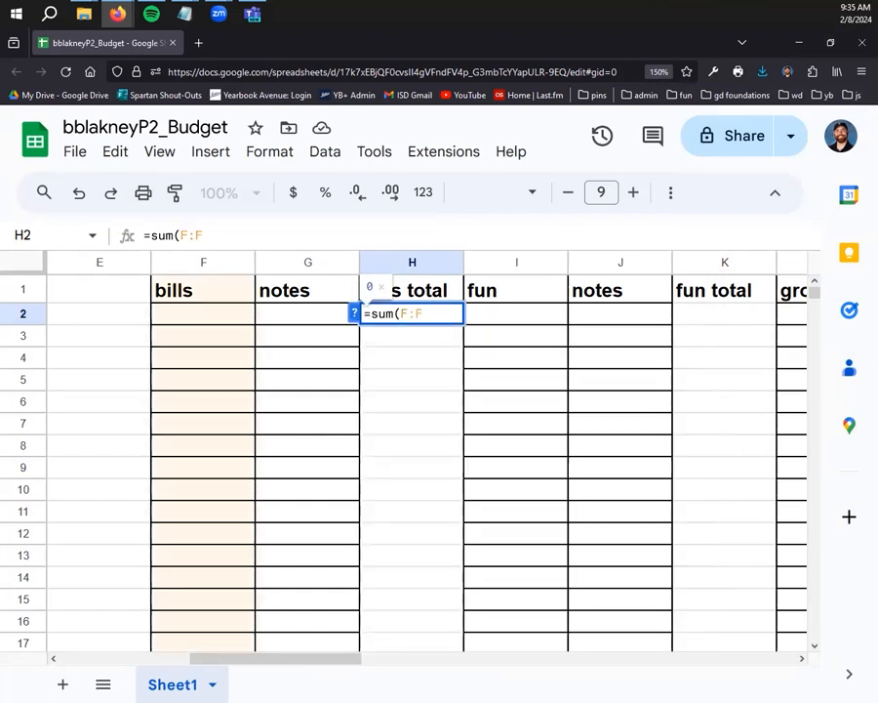
pyautogui.write(')')
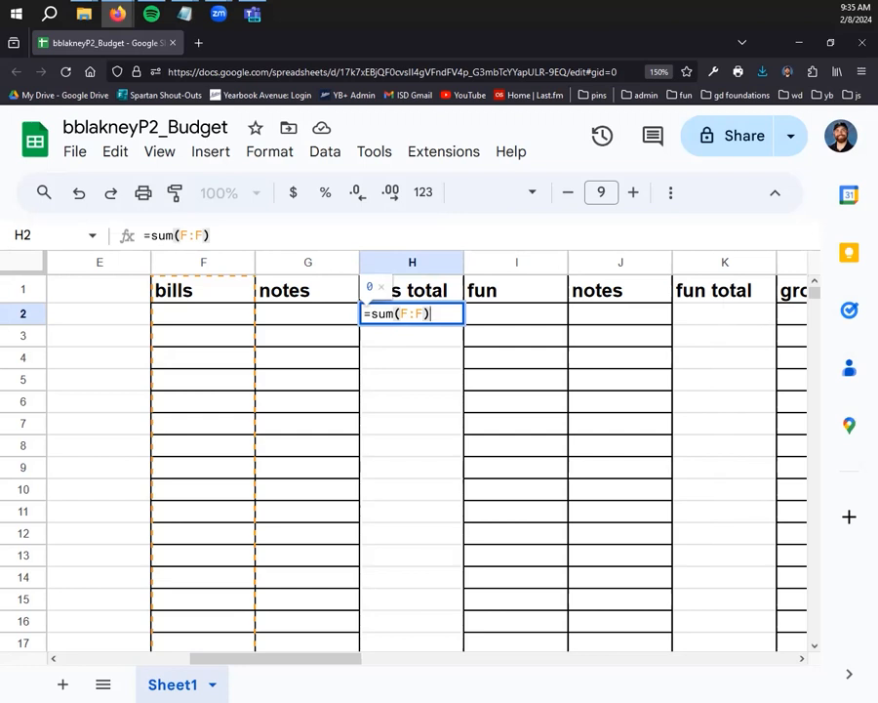
# Step: Clear the range inside the H2 sum formula, pick the whole bills column F as its range instead, and commit the formula
pyautogui.click(421, 314)
pyautogui.press('BackSpace')
pyautogui.press('BackSpace')
pyautogui.press('BackSpace')
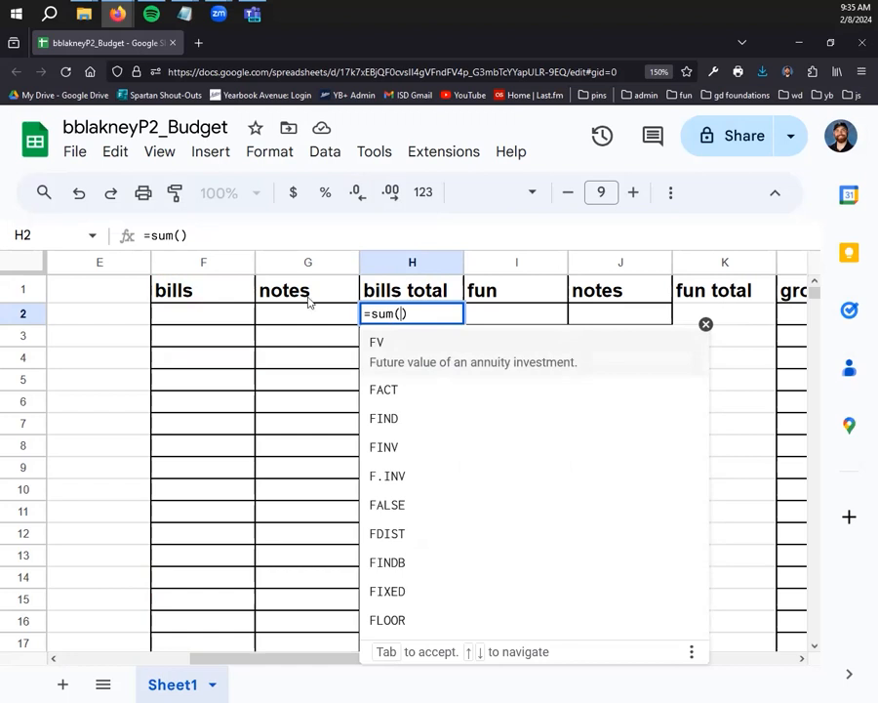
pyautogui.click(205, 265)
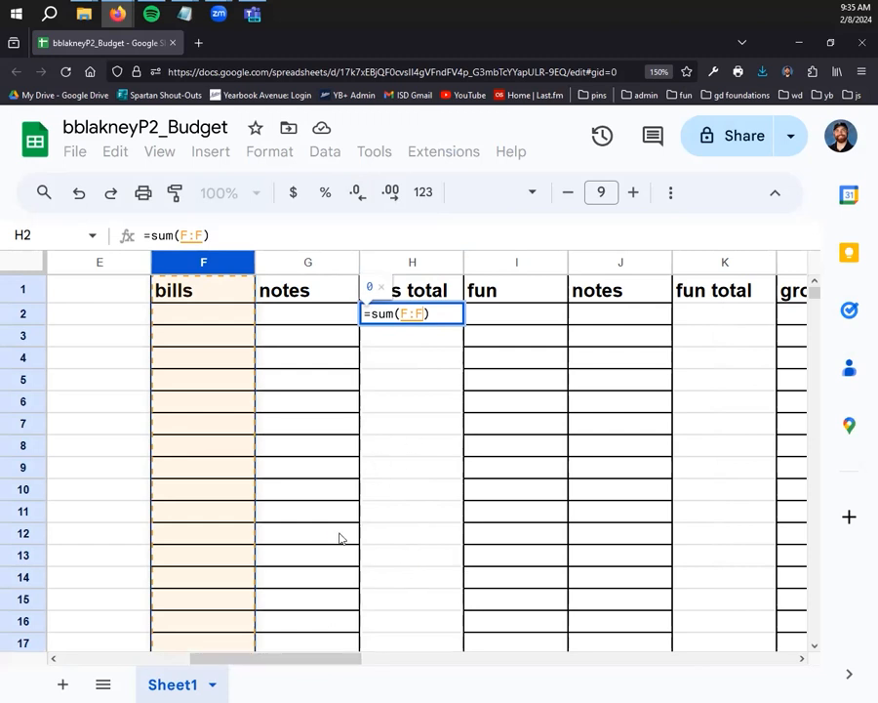
pyautogui.press('Return')
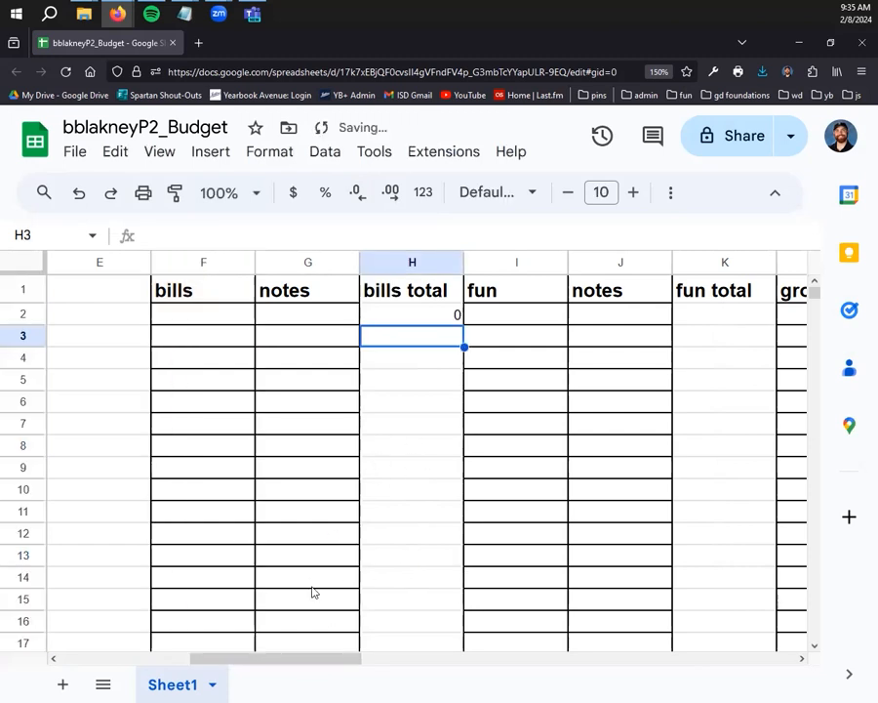
# Step: Total the fun column in cell K2 under the fun total heading with the formula =sum(I:I)
pyautogui.moveTo(265, 656); pyautogui.dragTo(344, 669)
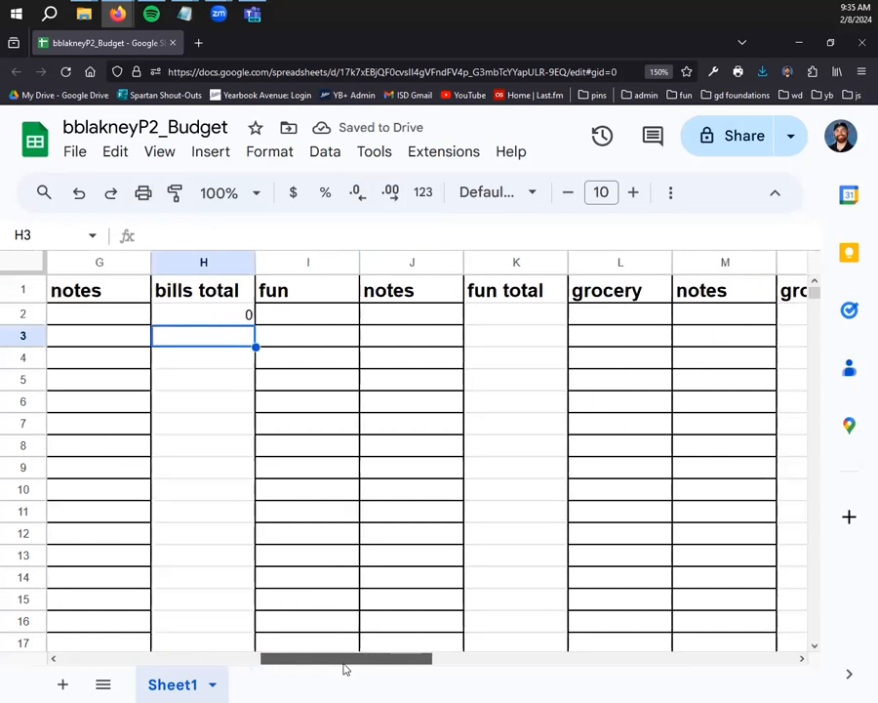
pyautogui.click(516, 320)
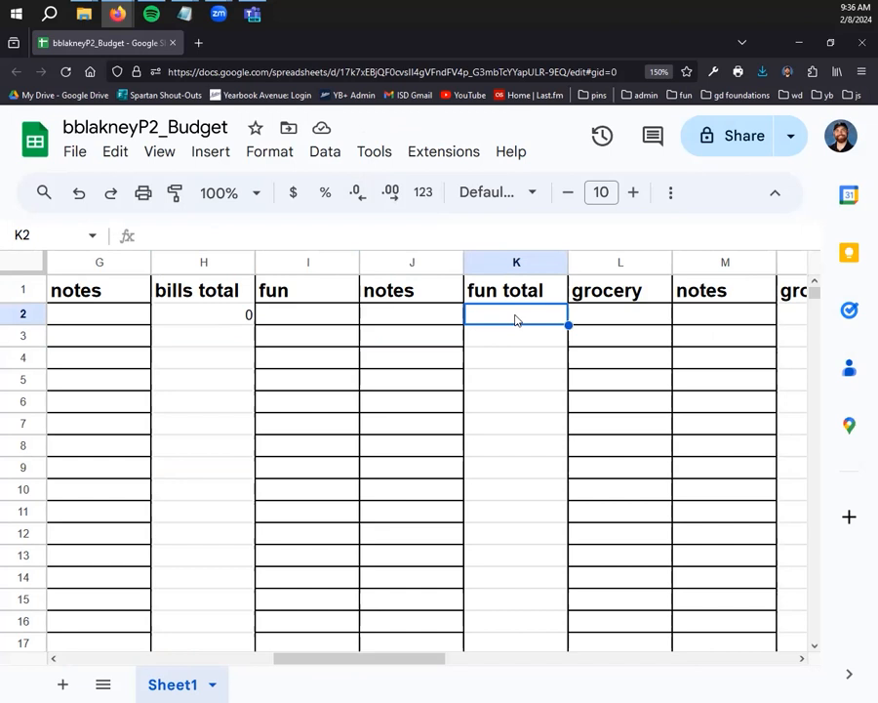
pyautogui.write('=sum')
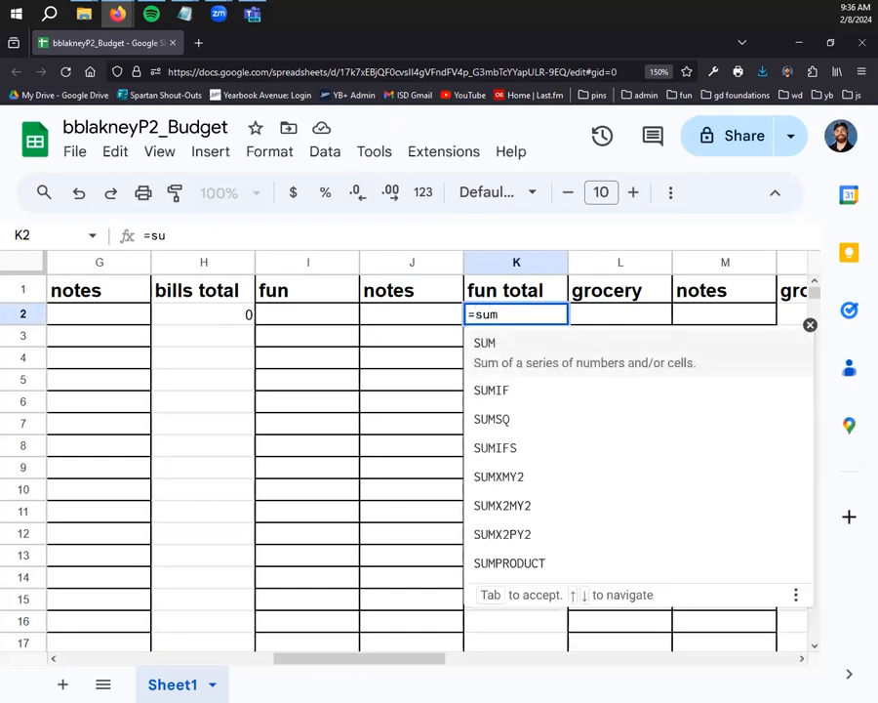
pyautogui.write('()')
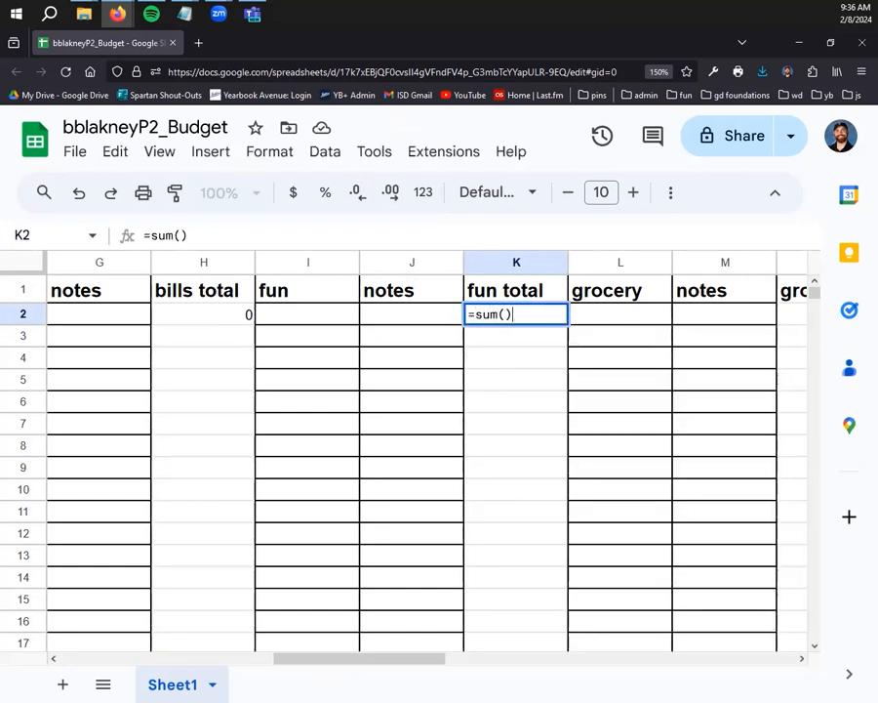
pyautogui.click(309, 265)
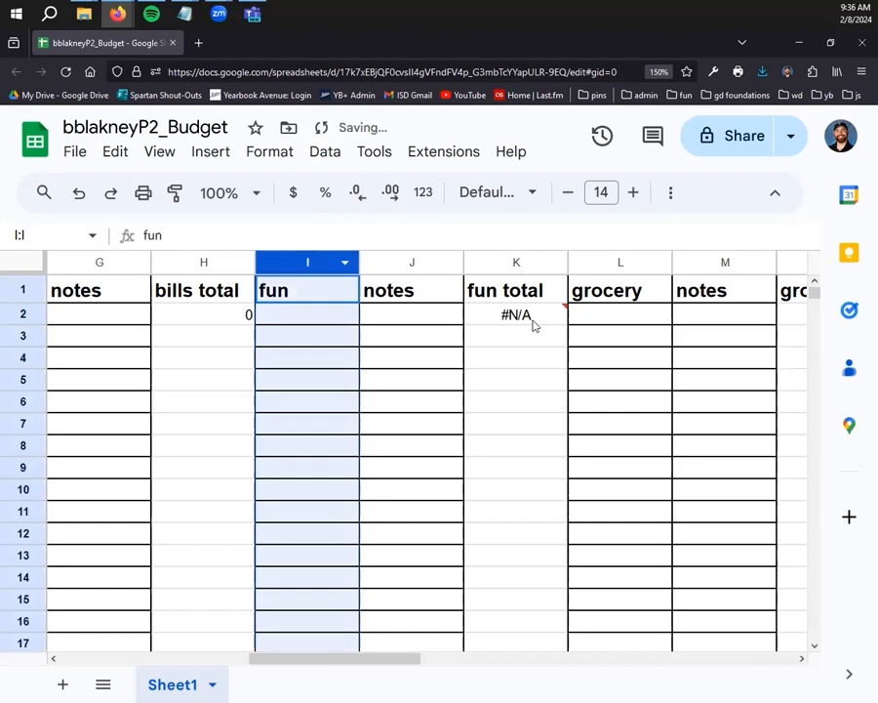
pyautogui.click(529, 318)
pyautogui.doubleClick(533, 315)
pyautogui.press('Left')
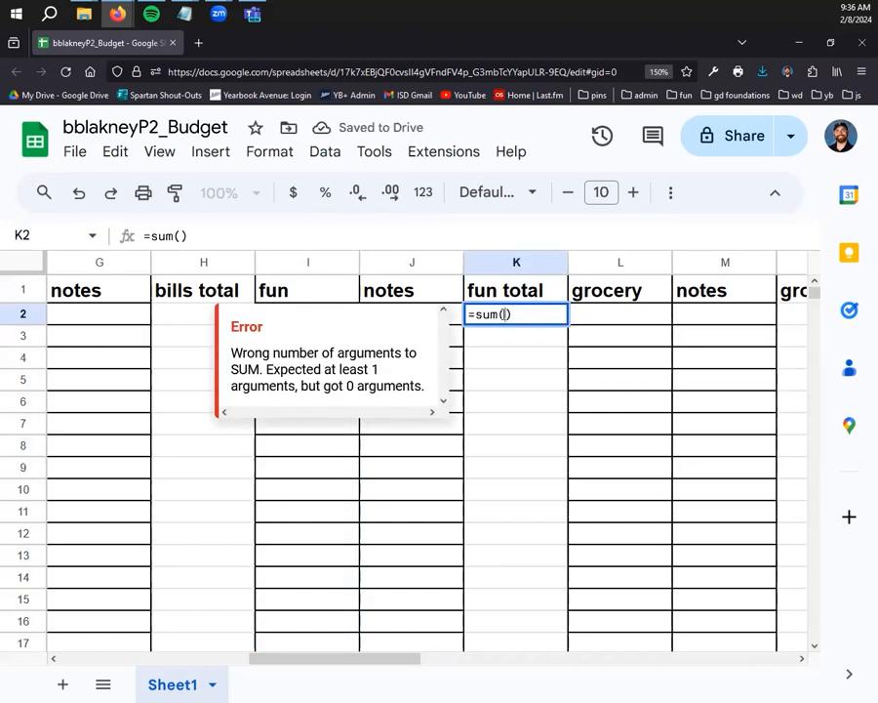
pyautogui.click(303, 263)
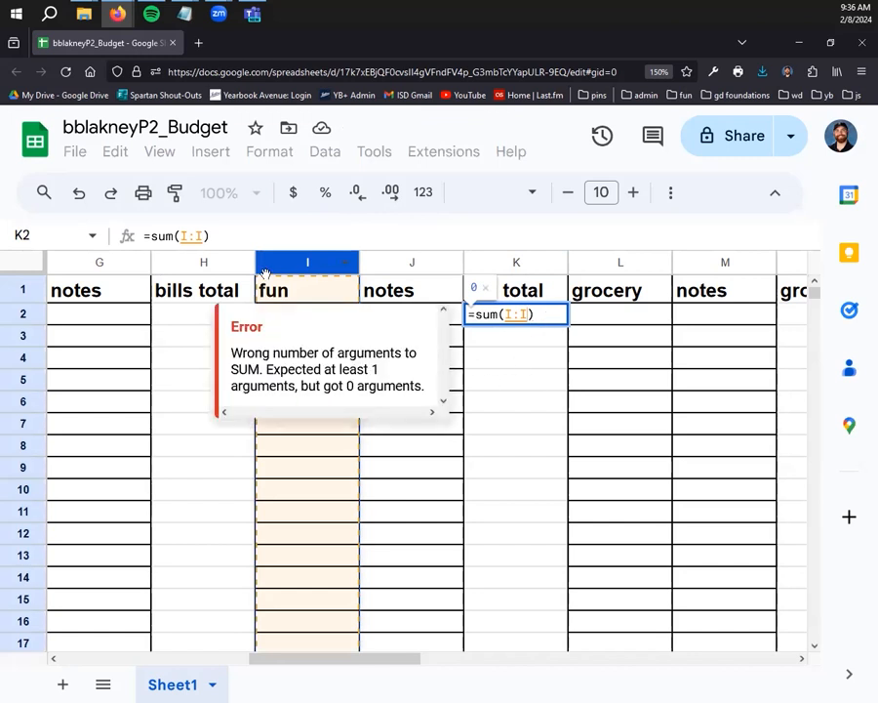
pyautogui.click(518, 364)
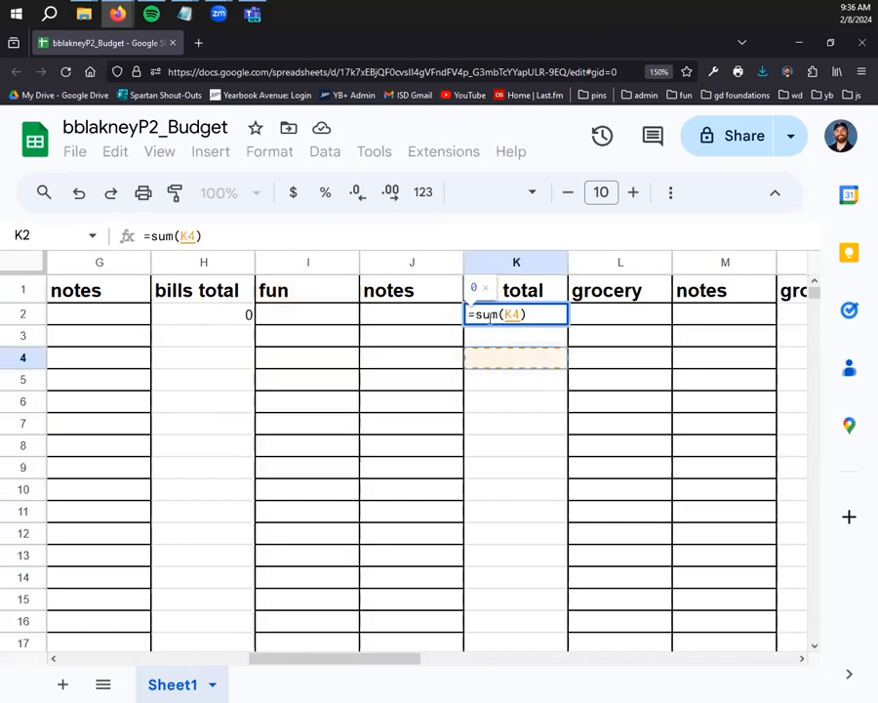
pyautogui.click(316, 264)
pyautogui.press('Return')
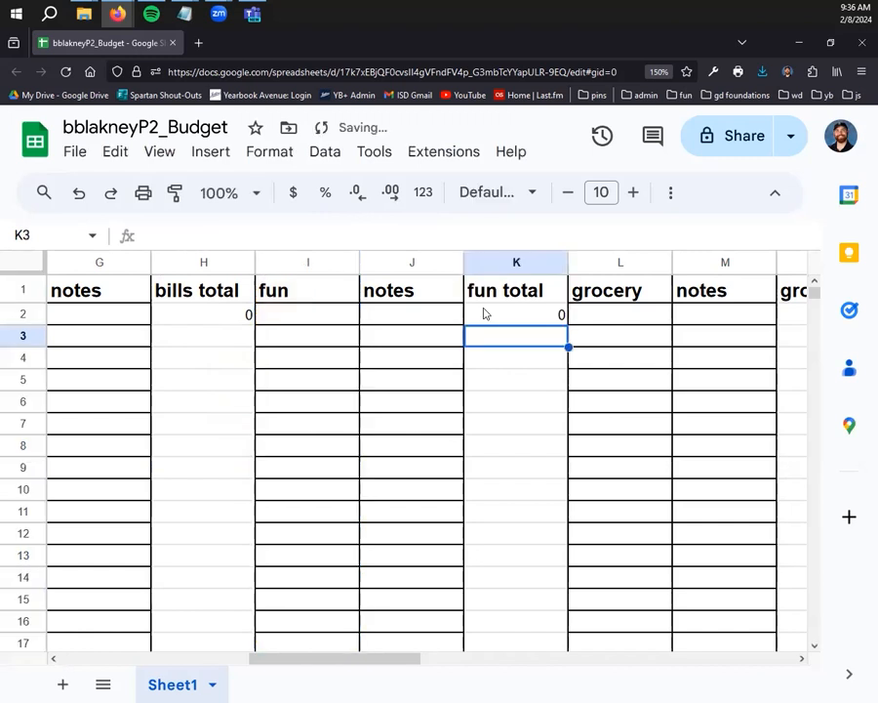
# Step: Total the grocery column in cell N2 under the grocery total heading with the formula =sum(L:L)
pyautogui.moveTo(331, 665); pyautogui.dragTo(458, 671)
pyautogui.click(401, 314)
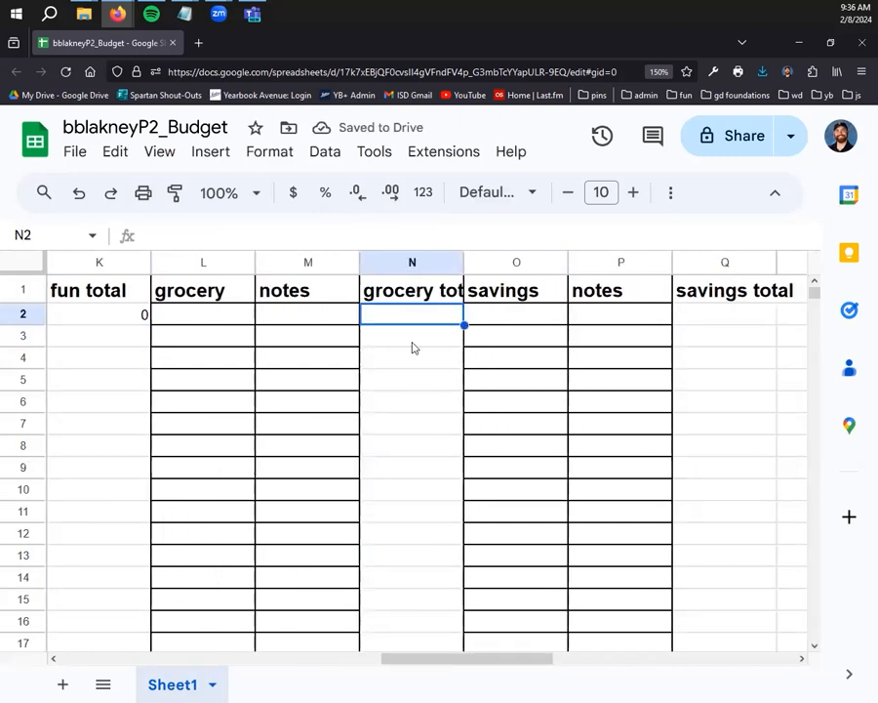
pyautogui.write('=sum')
pyautogui.write('()')
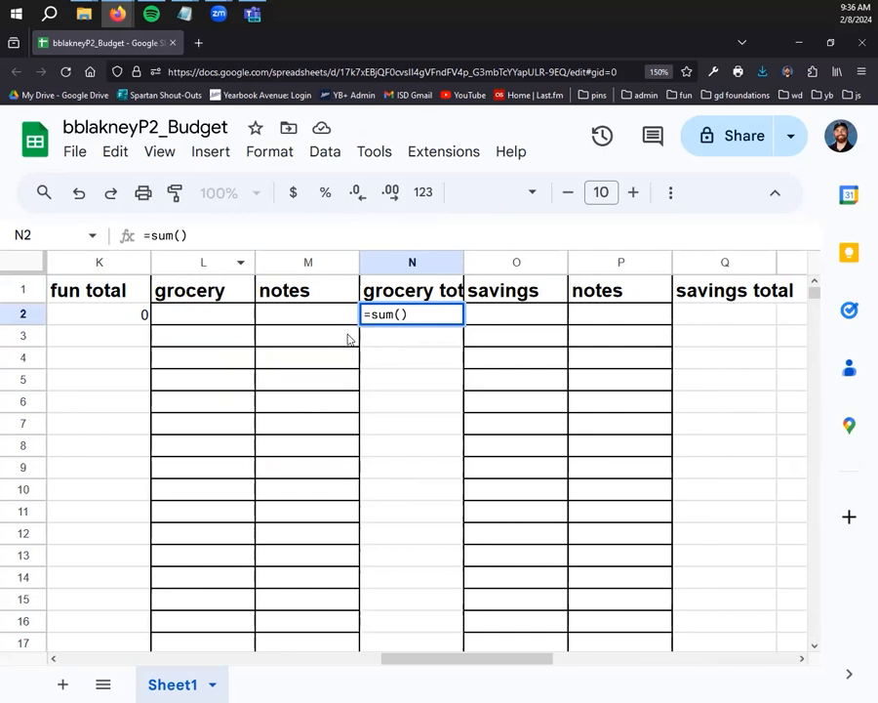
pyautogui.click(205, 262)
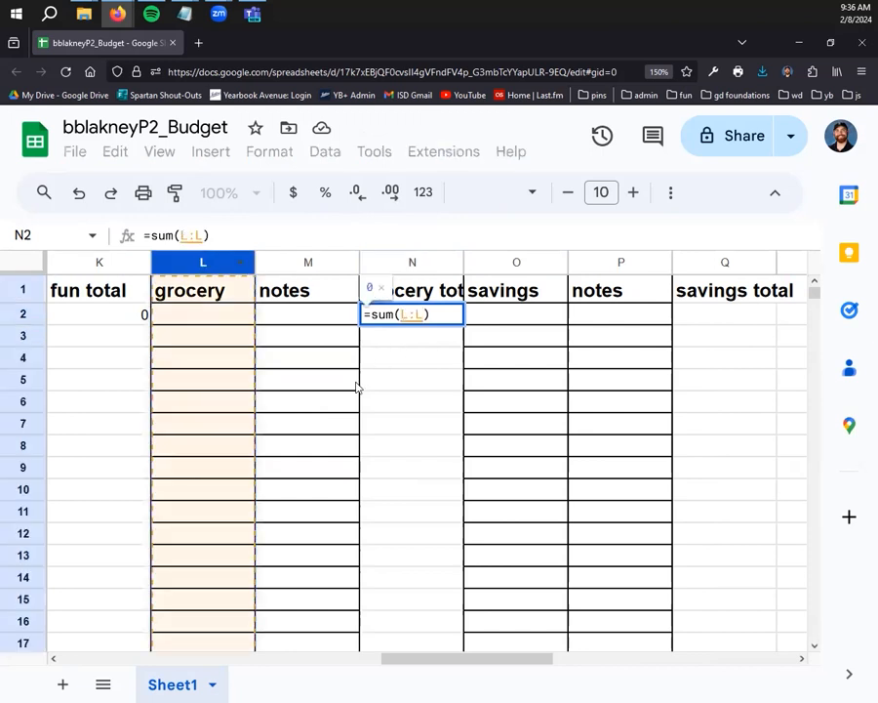
pyautogui.moveTo(481, 667); pyautogui.dragTo(544, 667)
pyautogui.press('Return')
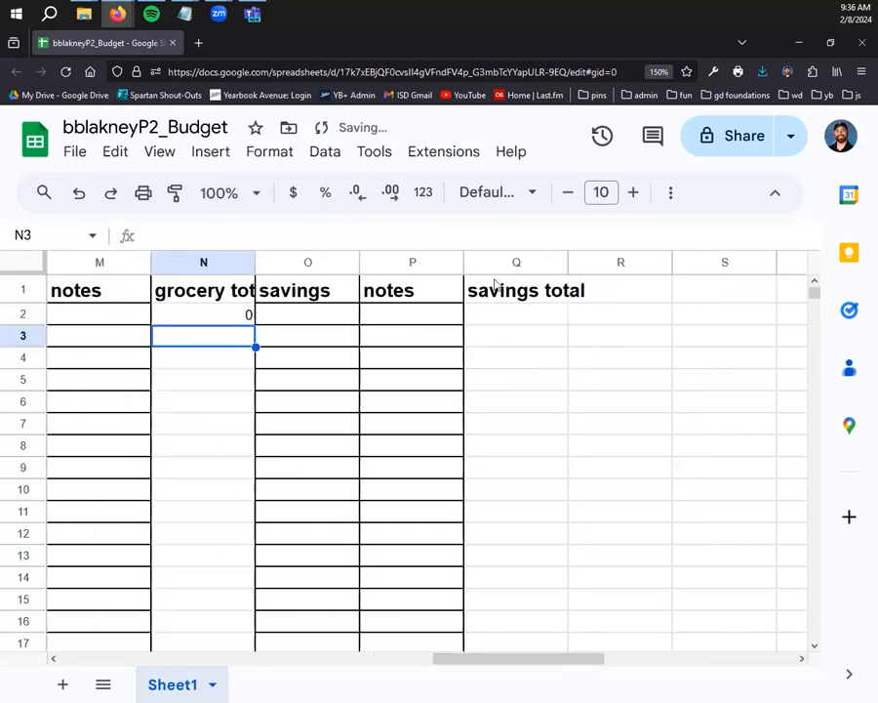
# Step: Total the savings column in cell Q2 under the savings total heading with the formula =sum(O:O)
pyautogui.click(515, 314)
pyautogui.write('=su,')
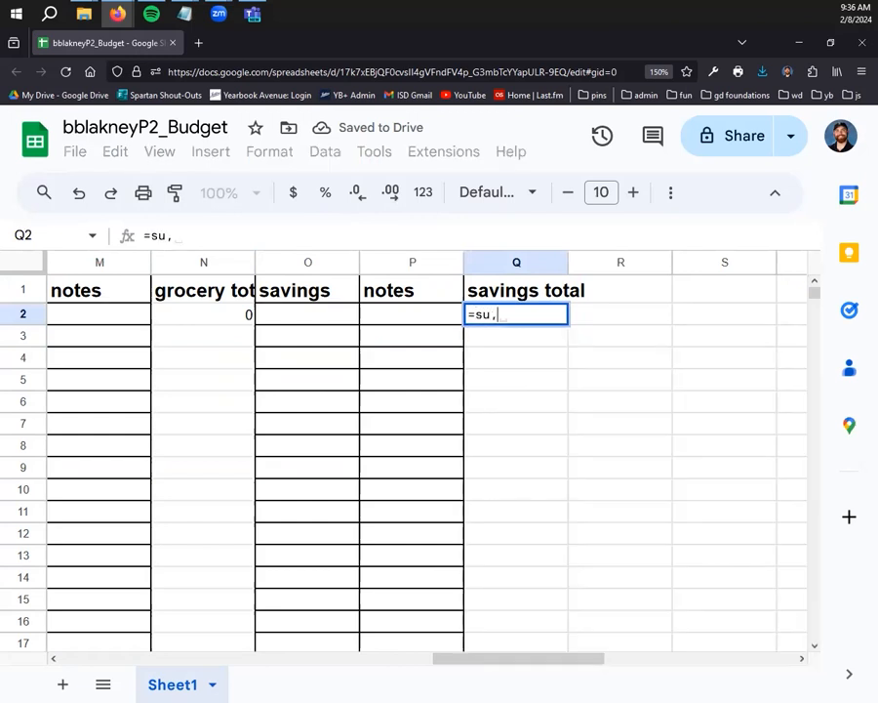
pyautogui.press('BackSpace')
pyautogui.write('m')
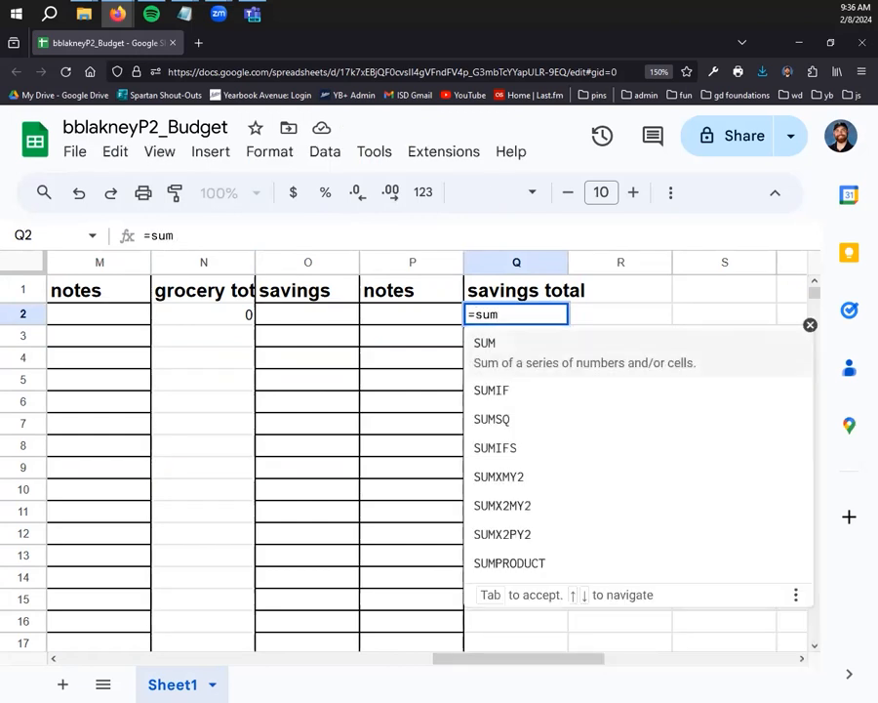
pyautogui.write('(')
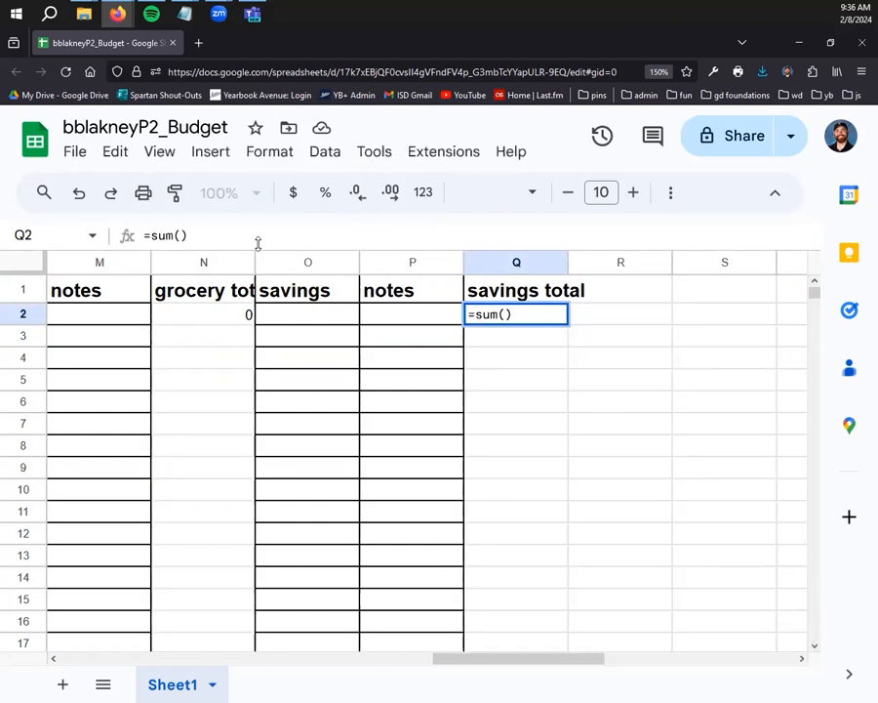
pyautogui.click(304, 261)
pyautogui.click(509, 314)
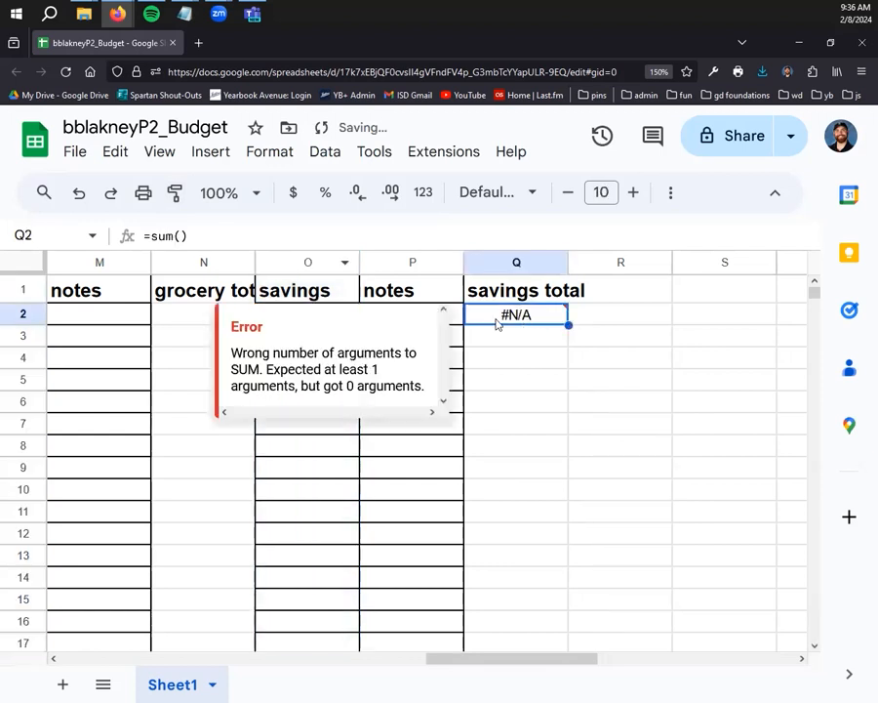
pyautogui.doubleClick(547, 312)
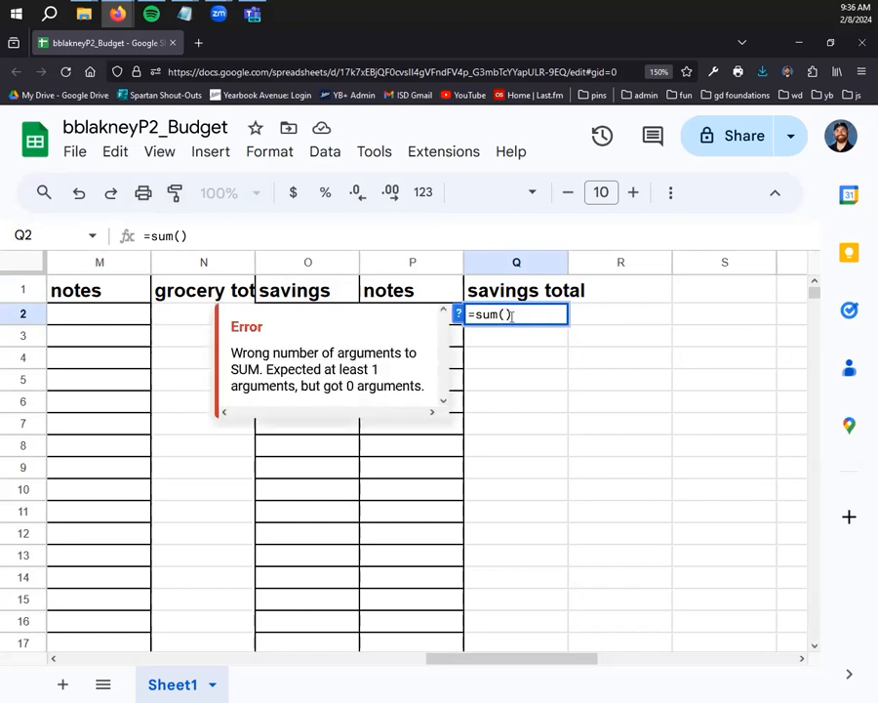
pyautogui.press('Left')
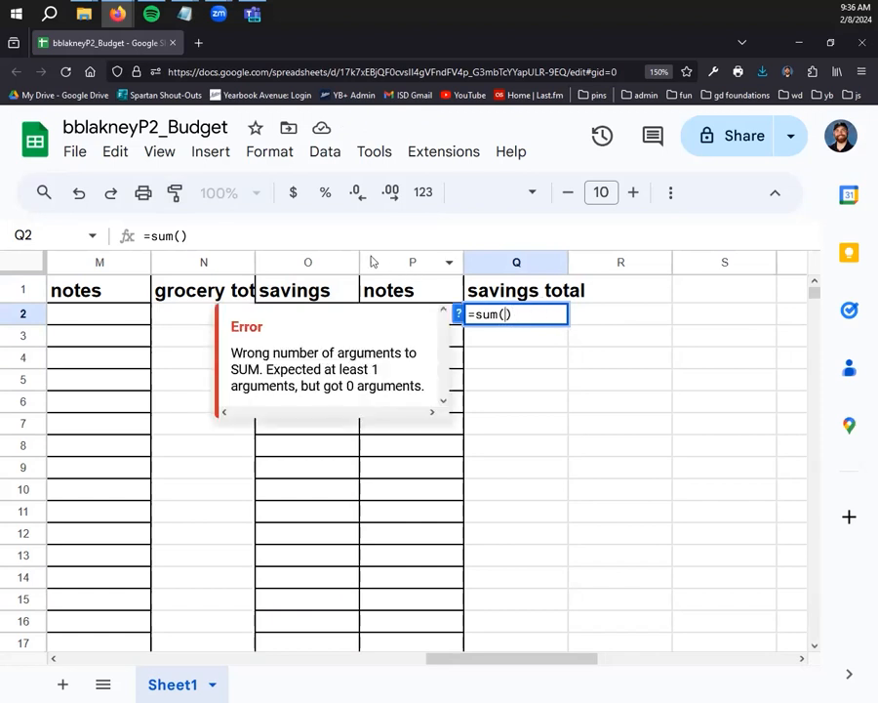
pyautogui.click(314, 264)
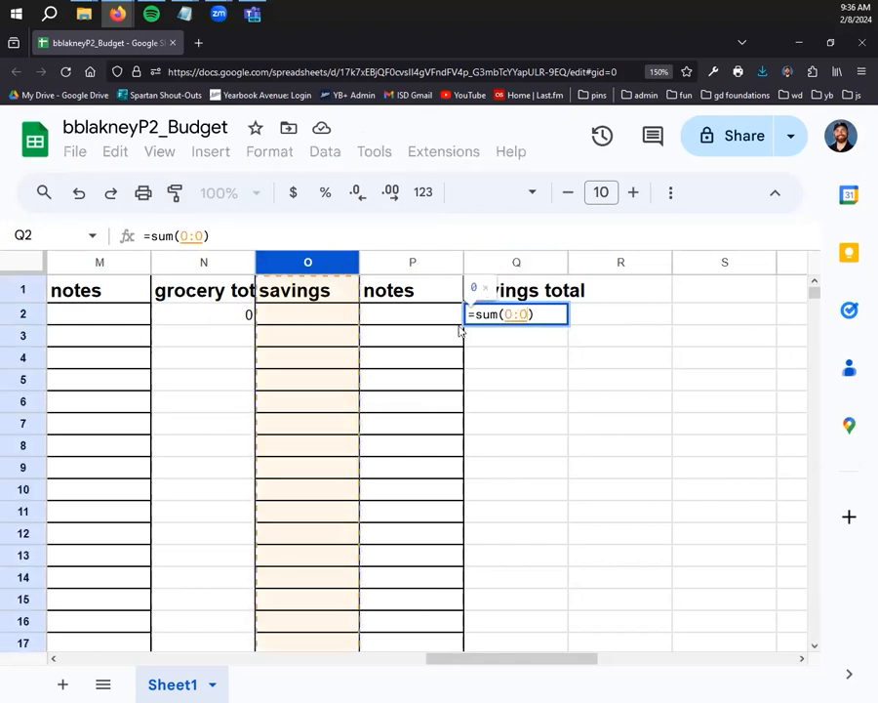
pyautogui.press('Return')
pyautogui.moveTo(488, 657); pyautogui.dragTo(220, 639)
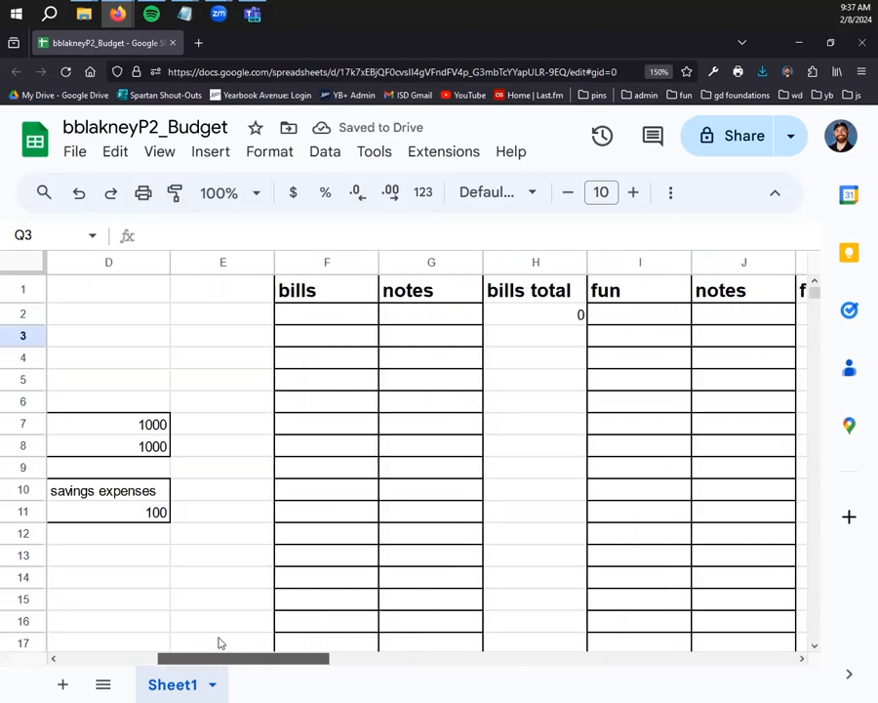
# Step: Enter a first bill of 50 in cell F2 and label it gasoline in the neighbouring notes cell G2
pyautogui.click(861, 72)
pyautogui.moveTo(288, 655); pyautogui.dragTo(255, 661)
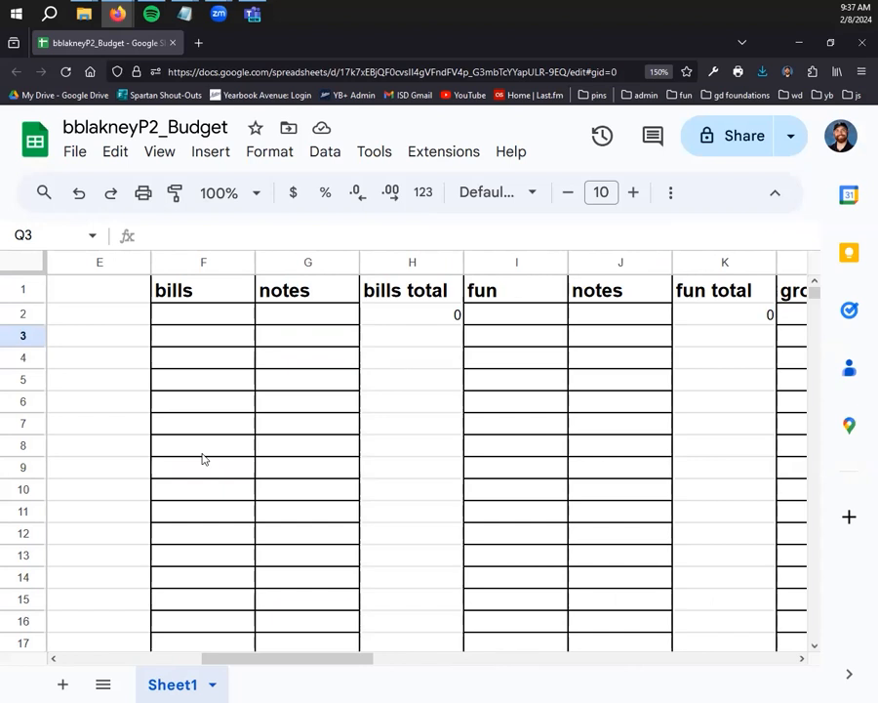
pyautogui.click(213, 314)
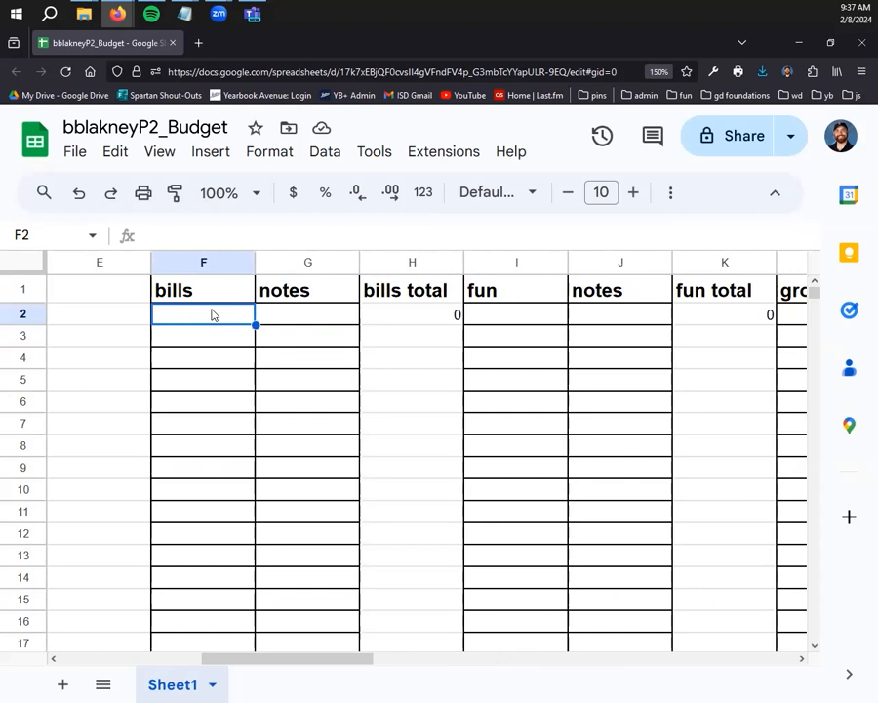
pyautogui.write('50')
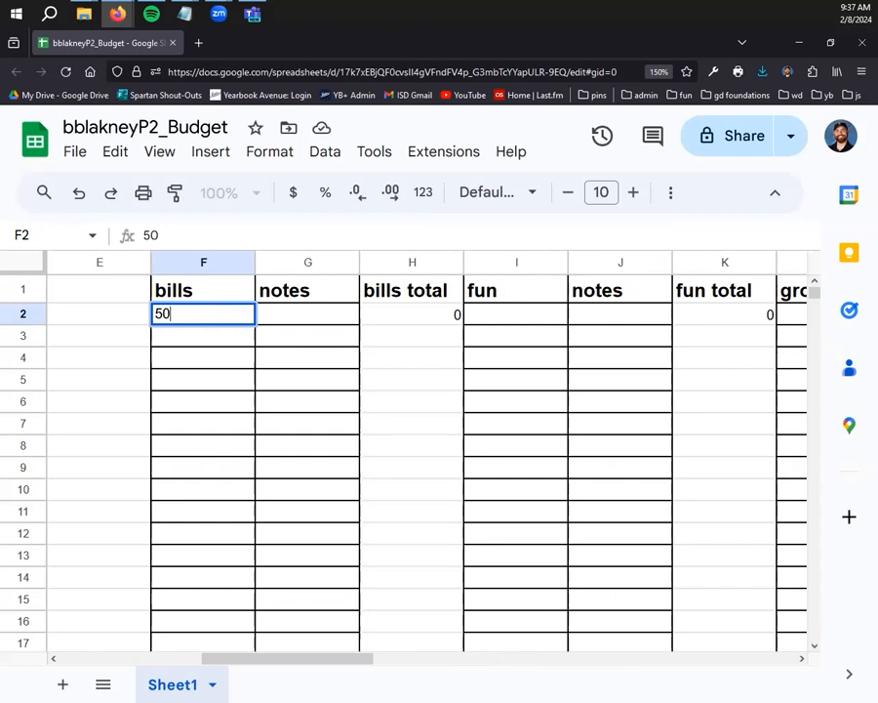
pyautogui.press('Tab')
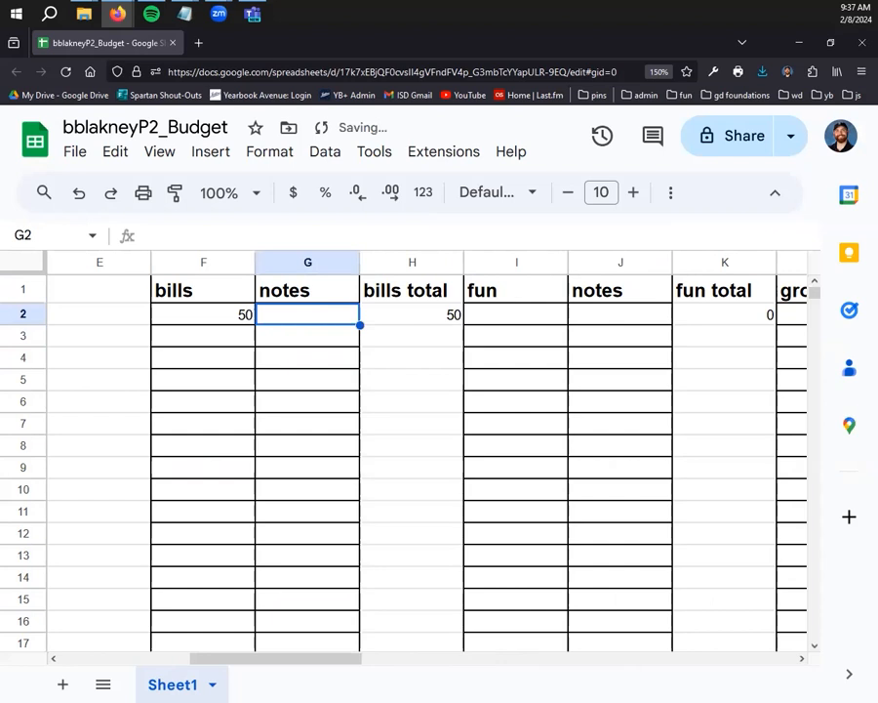
pyautogui.write('gas')
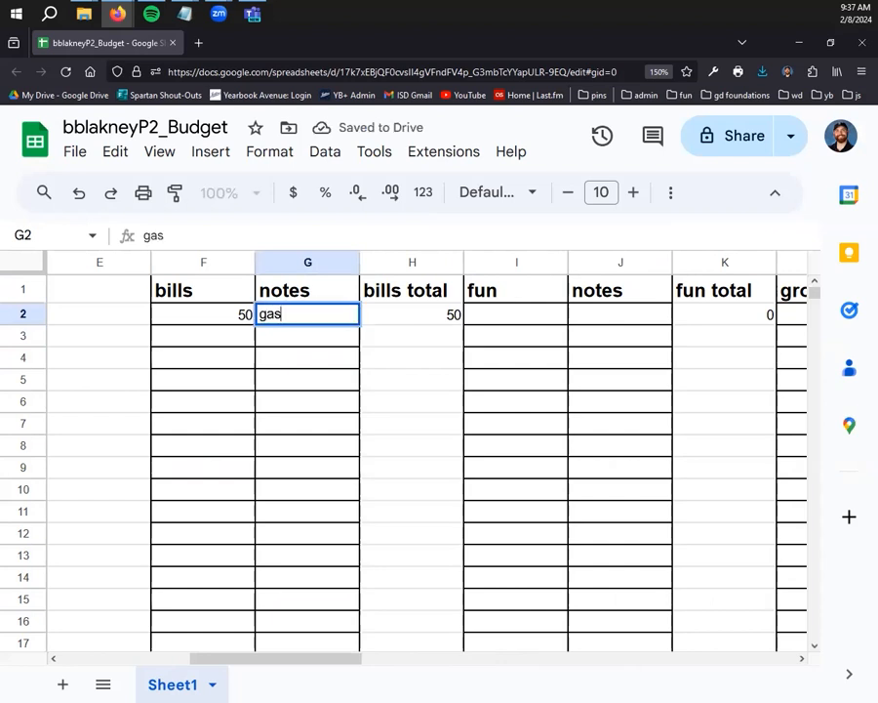
pyautogui.write('oline')
pyautogui.press('BackSpace')
pyautogui.press('BackSpace')
pyautogui.press('BackSpace')
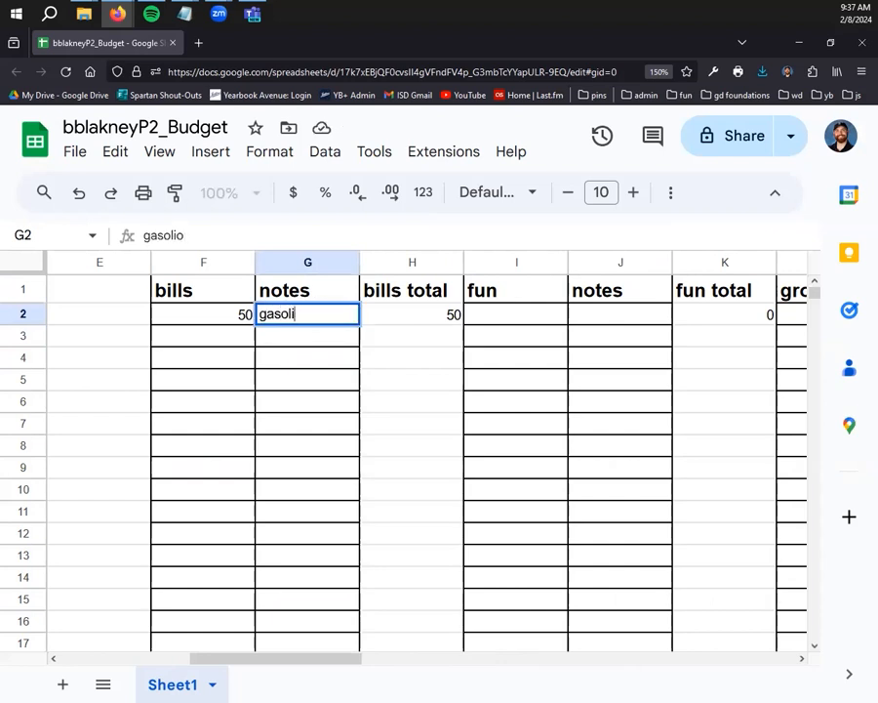
pyautogui.write('ine')
pyautogui.press('Return')
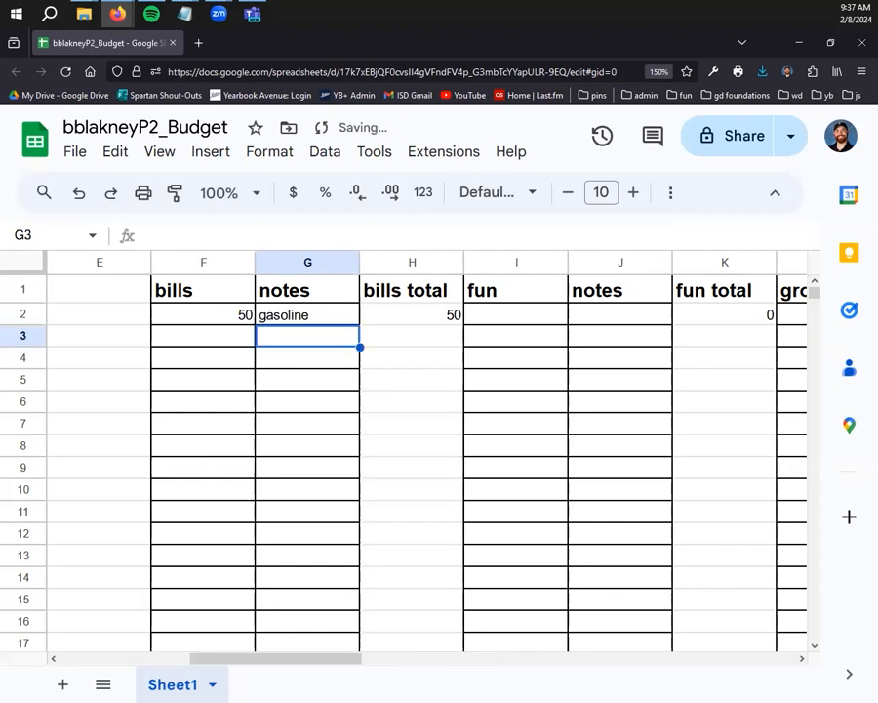
# Step: Add a second bill of 100 in cell F3 with the note rent in cell G3
pyautogui.press('Left')
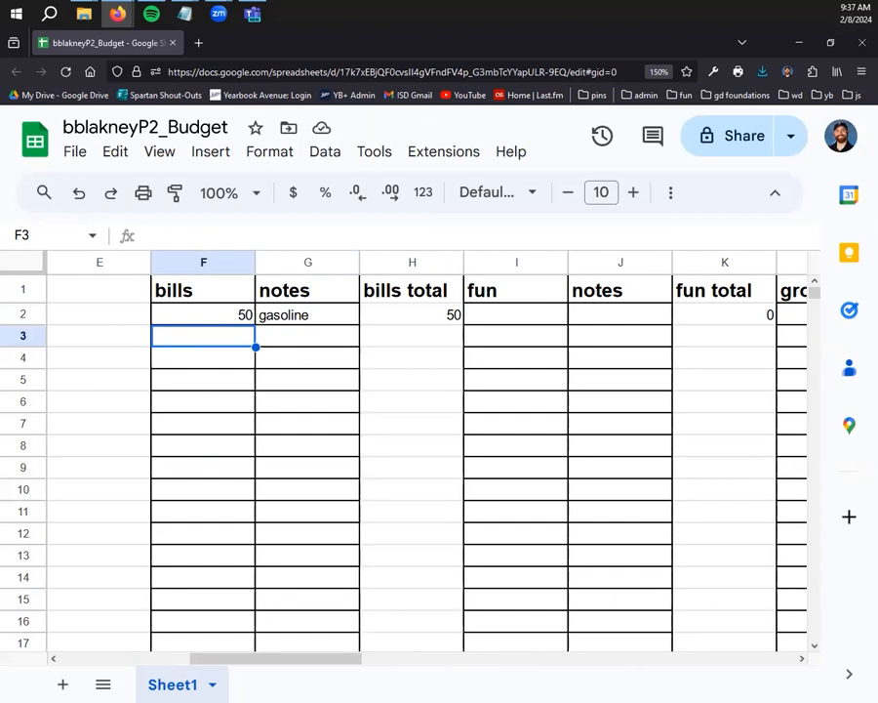
pyautogui.write('100')
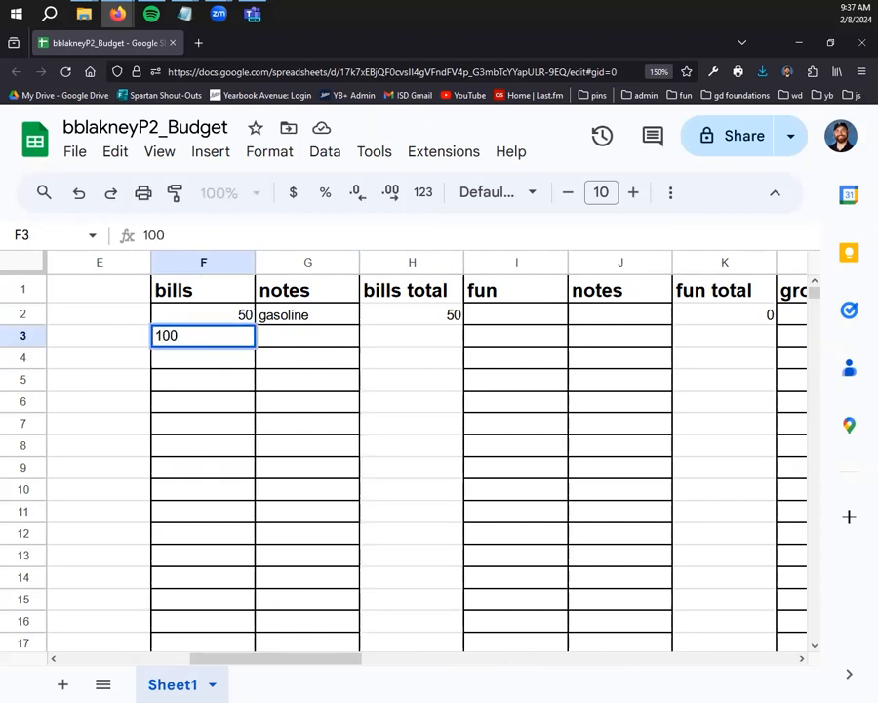
pyautogui.press('Tab')
pyautogui.write('q')
pyautogui.press('BackSpace')
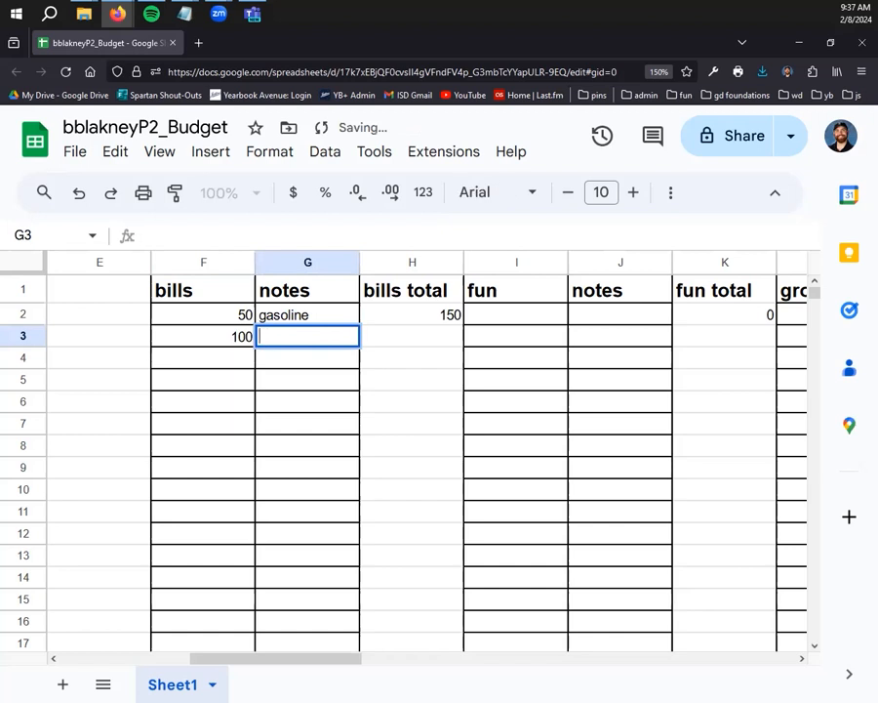
pyautogui.write('rent')
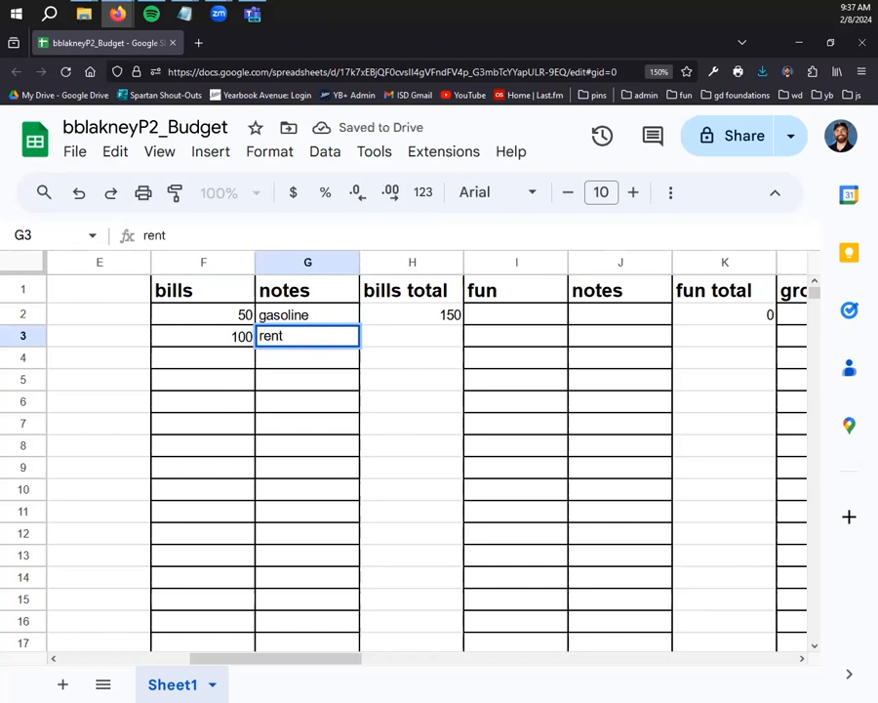
pyautogui.click(417, 367)
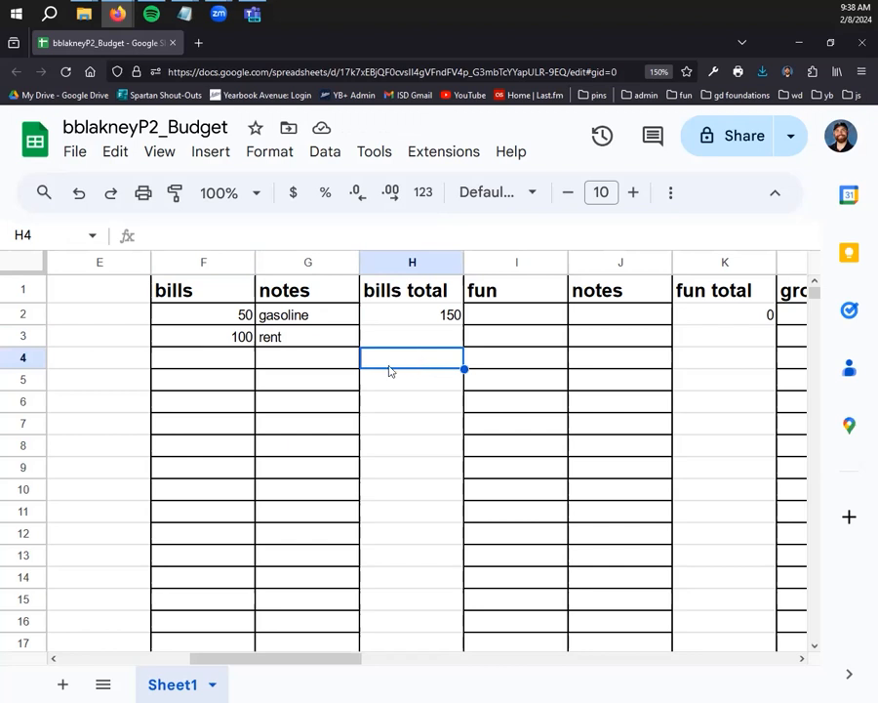
pyautogui.moveTo(282, 666); pyautogui.dragTo(124, 666)
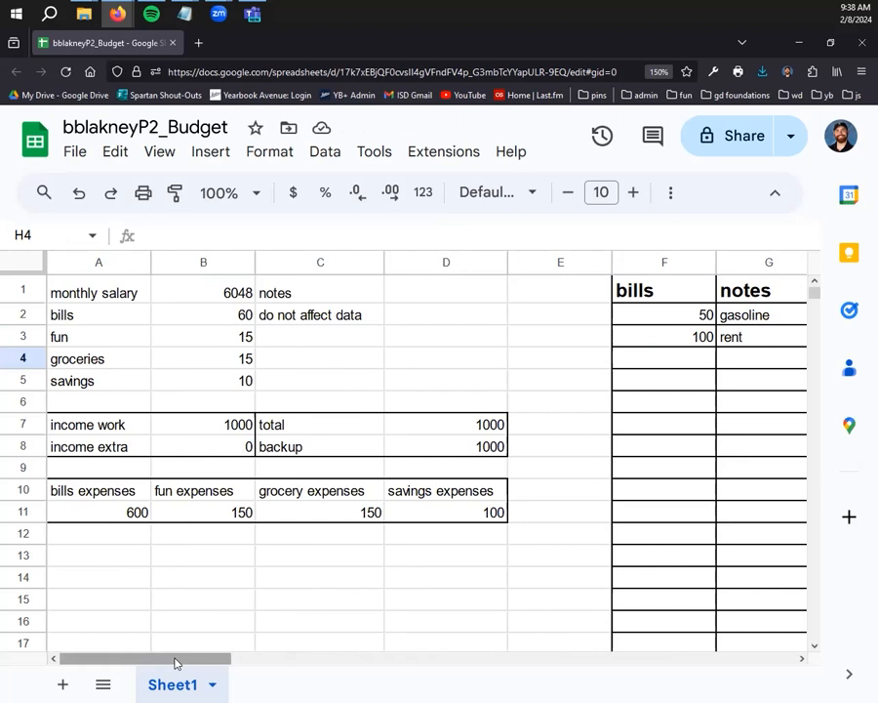
pyautogui.moveTo(192, 661); pyautogui.dragTo(165, 649)
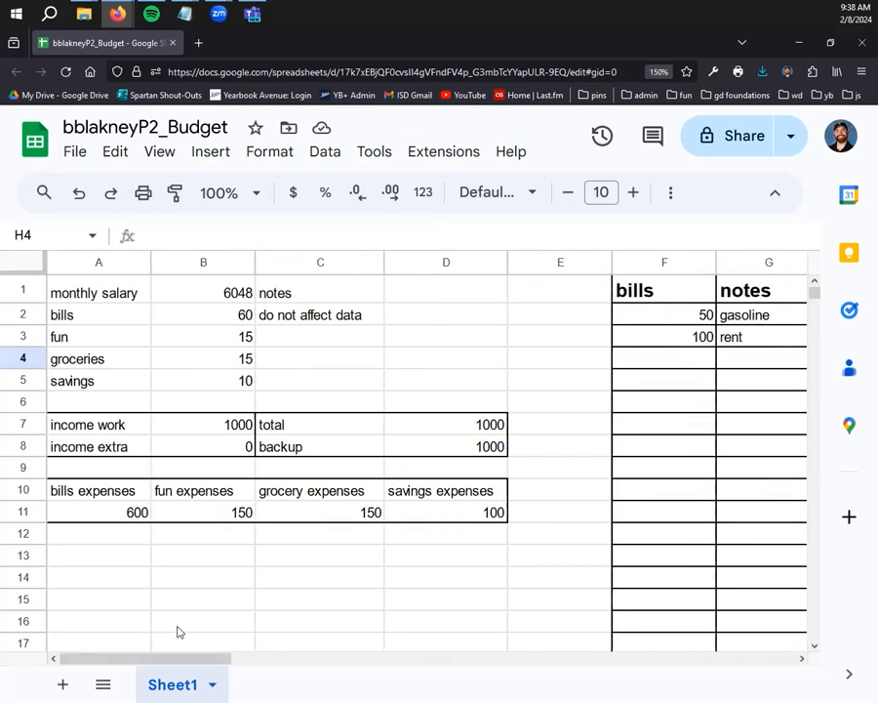
pyautogui.click(83, 558)
pyautogui.click(195, 569)
pyautogui.click(127, 560)
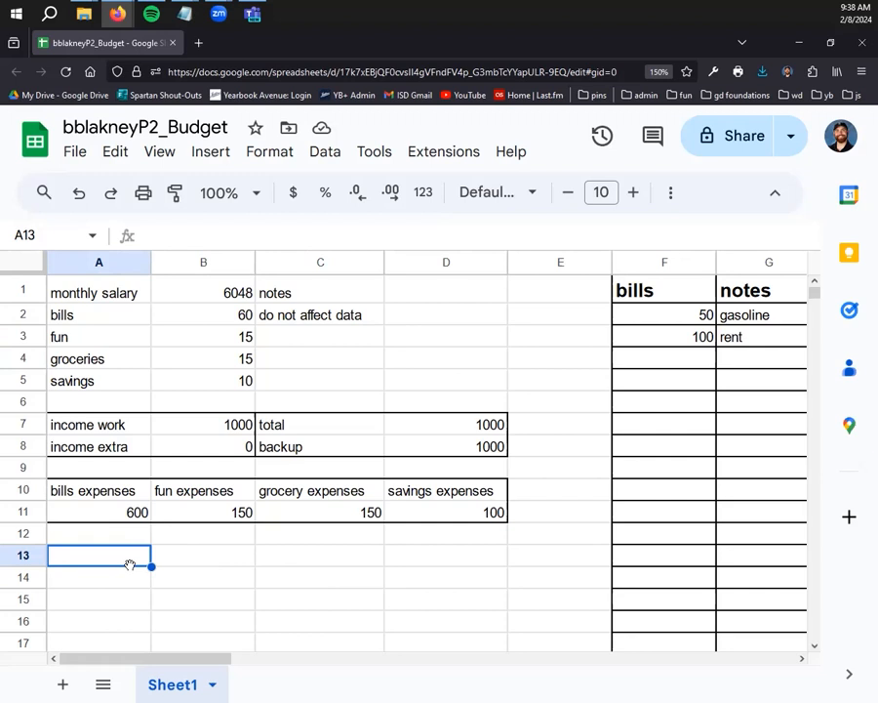
pyautogui.moveTo(178, 665); pyautogui.dragTo(139, 655)
pyautogui.moveTo(173, 661); pyautogui.dragTo(350, 667)
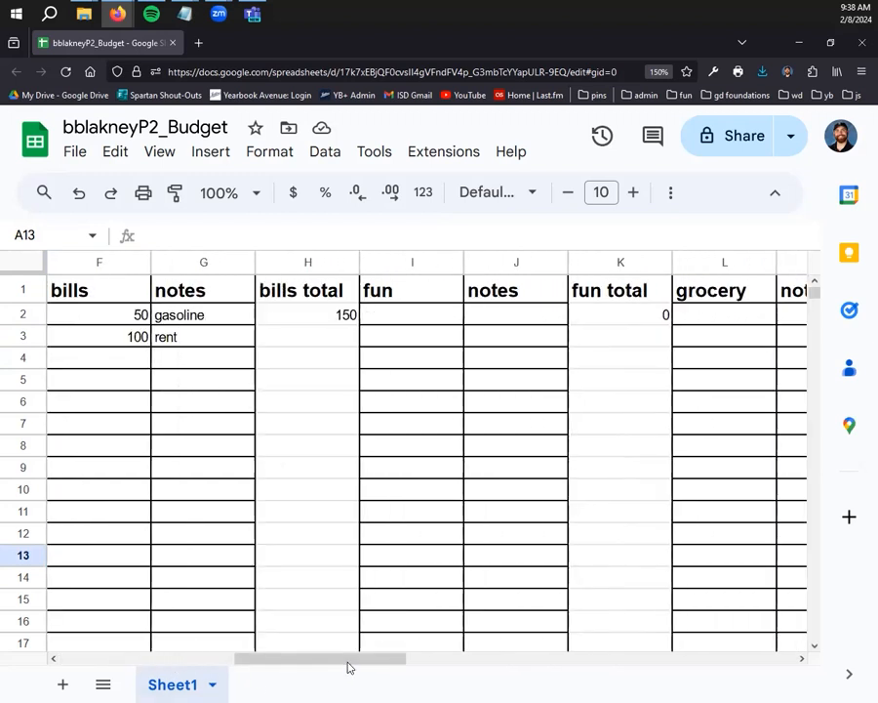